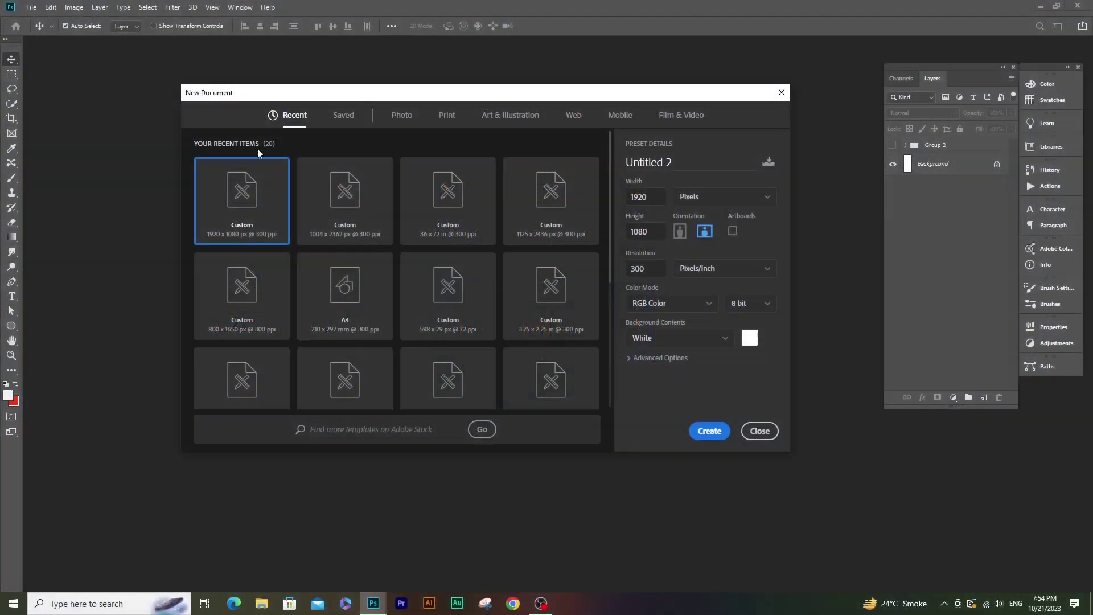
# Choose the 1004 × 2362 px, 300 ppi preset and name the document 'Roll up banner design'.
pyautogui.click(347, 219)
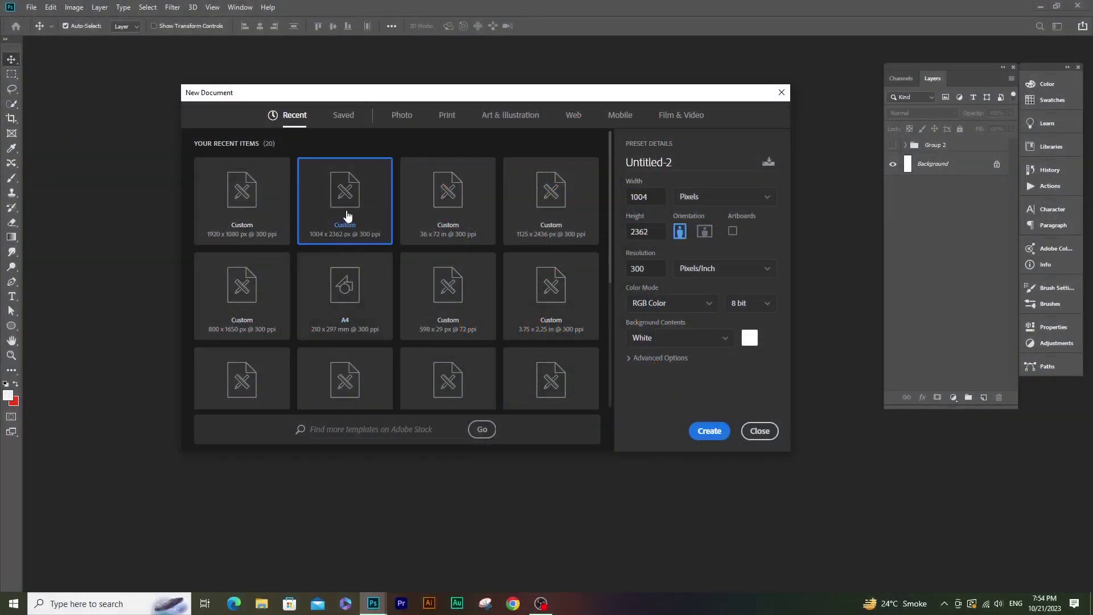
pyautogui.click(705, 200)
pyautogui.click(705, 199)
pyautogui.moveTo(672, 162); pyautogui.dragTo(612, 162)
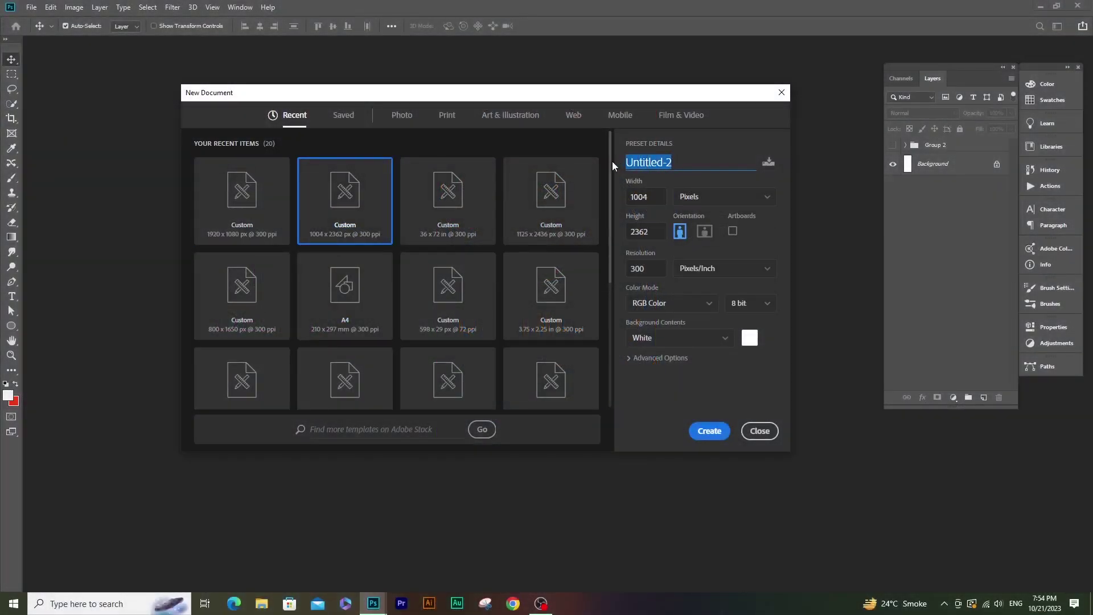
pyautogui.press('BackSpace')
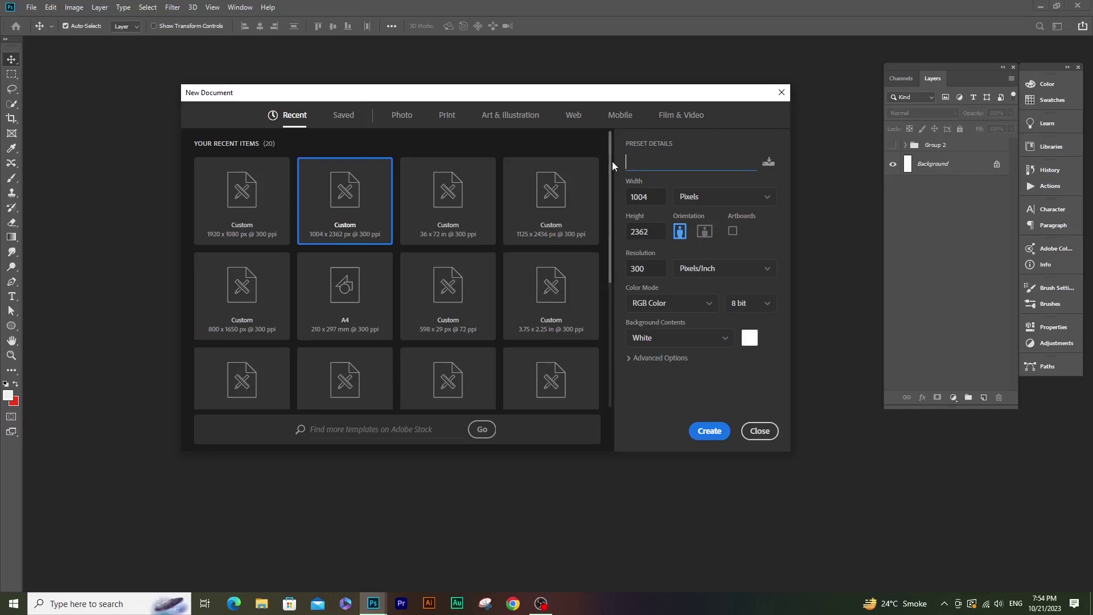
pyautogui.write('Roll')
pyautogui.write(' up a')
pyautogui.press('BackSpace')
pyautogui.write('banner design')
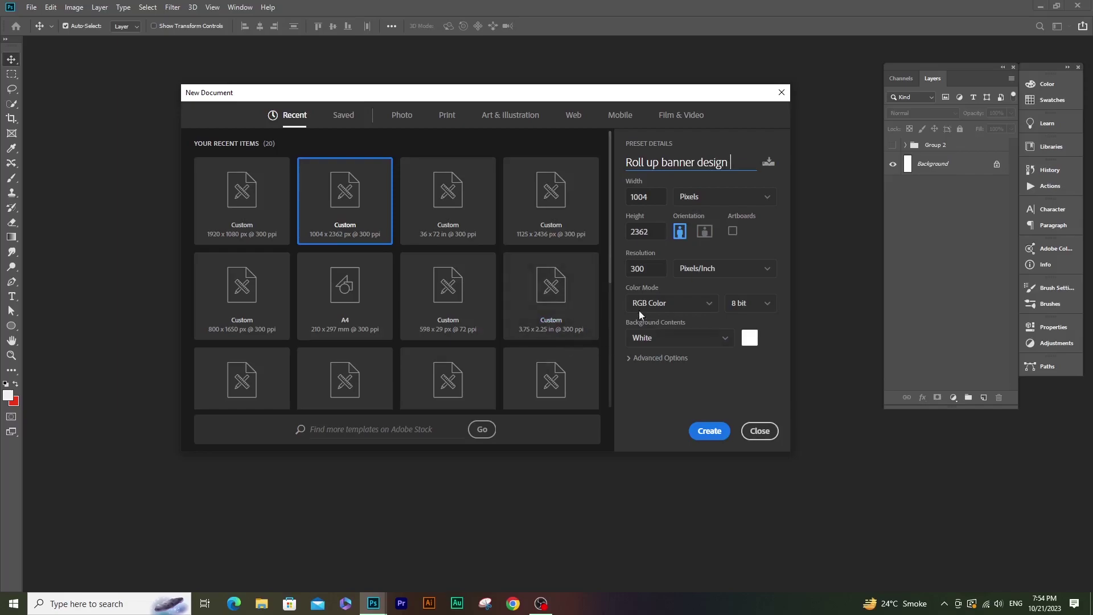
# Create the banner document and position the canvas in the window.
pyautogui.click(709, 432)
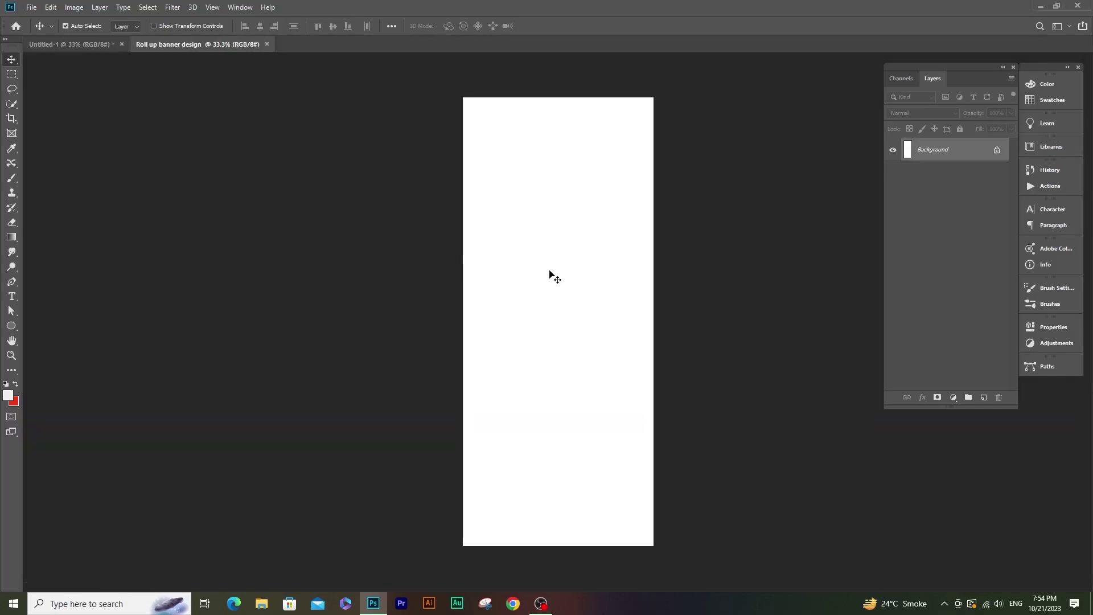
pyautogui.scroll(1, 506, 263)
pyautogui.scroll(-1, 529, 263)
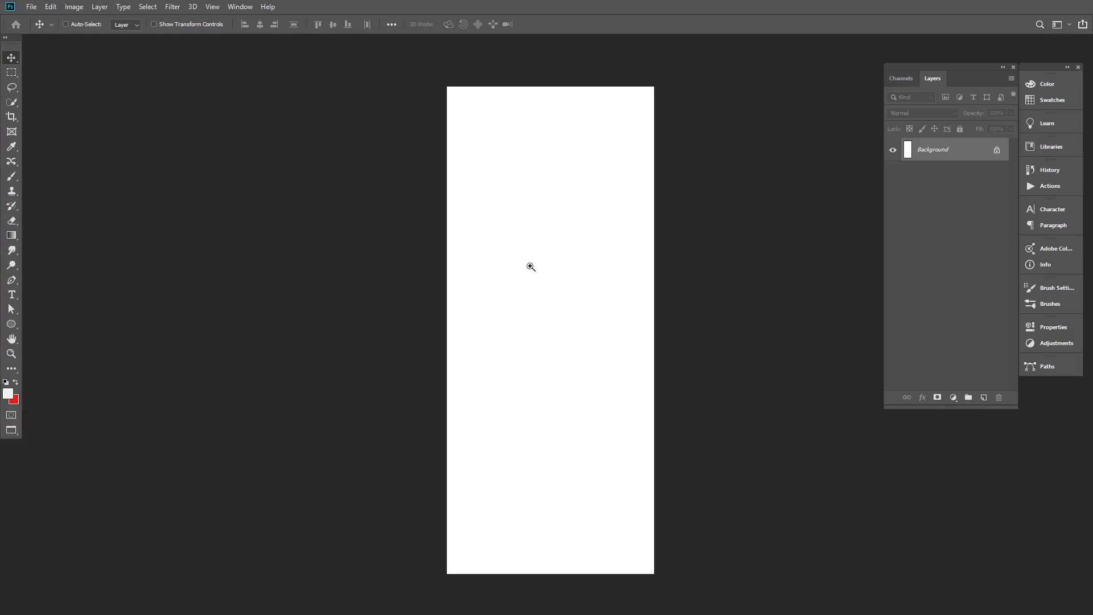
pyautogui.moveTo(530, 263)
pyautogui.mouseDown()
pyautogui.moveTo(522, 251)
pyautogui.moveTo(472, 250)
pyautogui.mouseUp()
pyautogui.scroll(1, 477, 233)
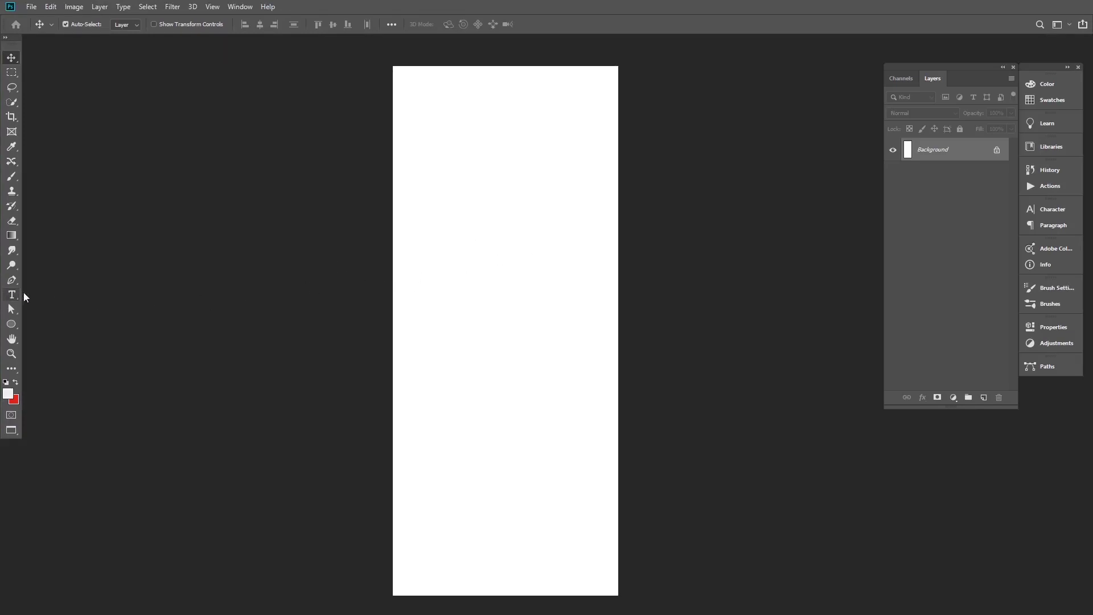
# Draw a large red-filled circle overhanging the banner edges and move it slightly down.
pyautogui.click(12, 326)
pyautogui.click(44, 346)
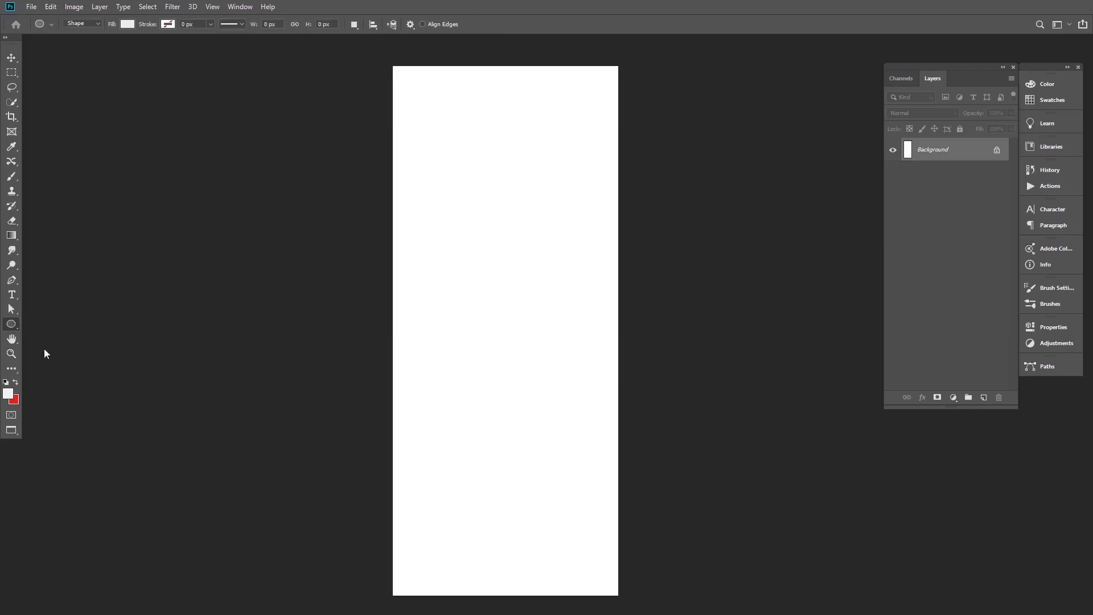
pyautogui.moveTo(340, 126)
pyautogui.mouseDown()
pyautogui.moveTo(683, 533)
pyautogui.moveTo(643, 515)
pyautogui.mouseUp()
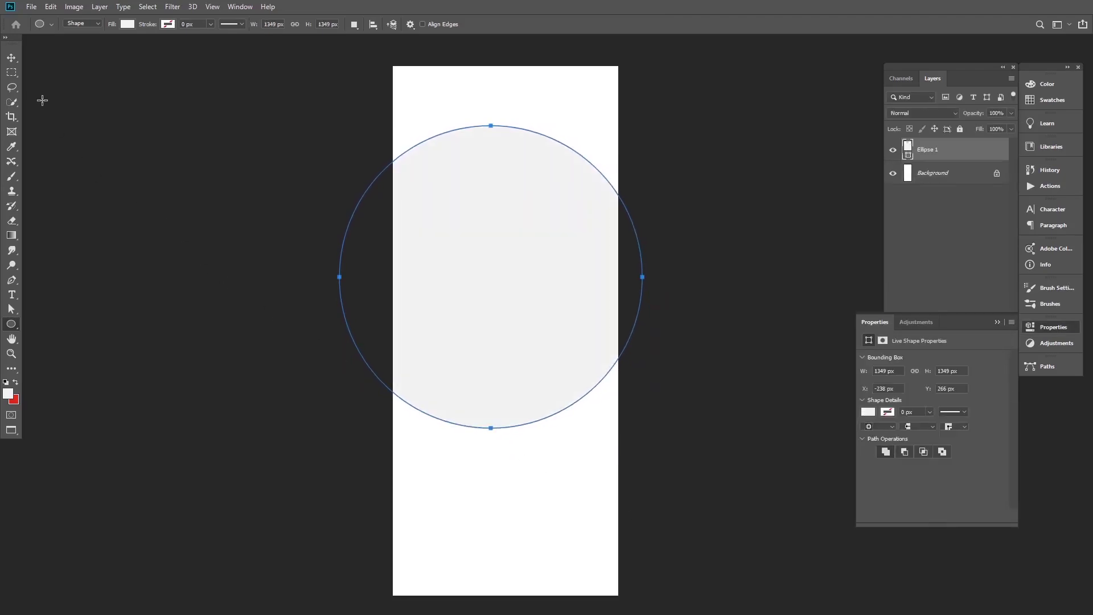
pyautogui.click(868, 413)
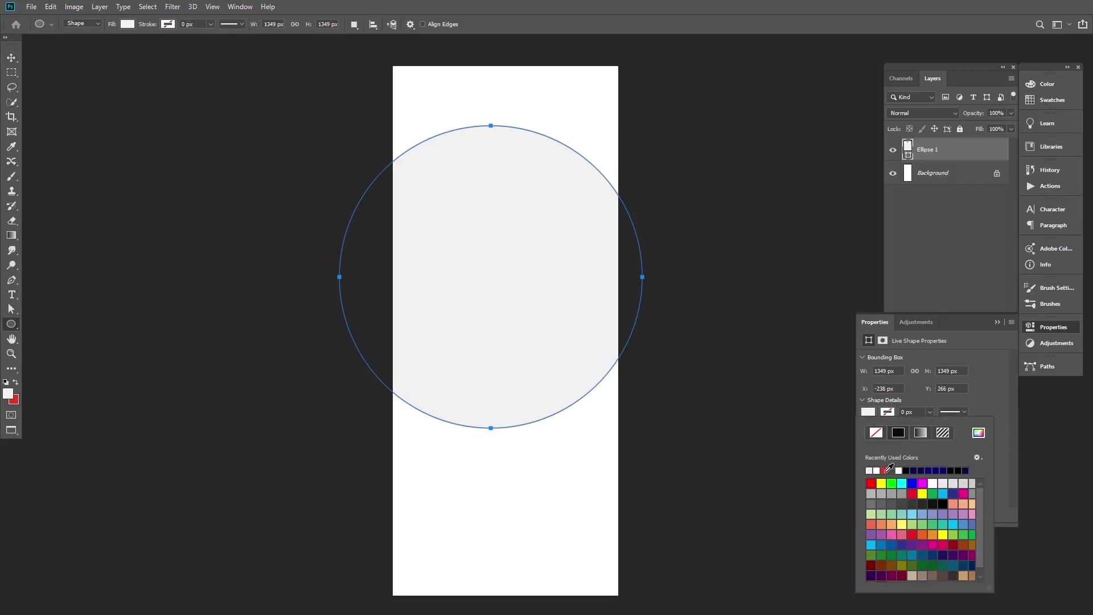
pyautogui.click(885, 470)
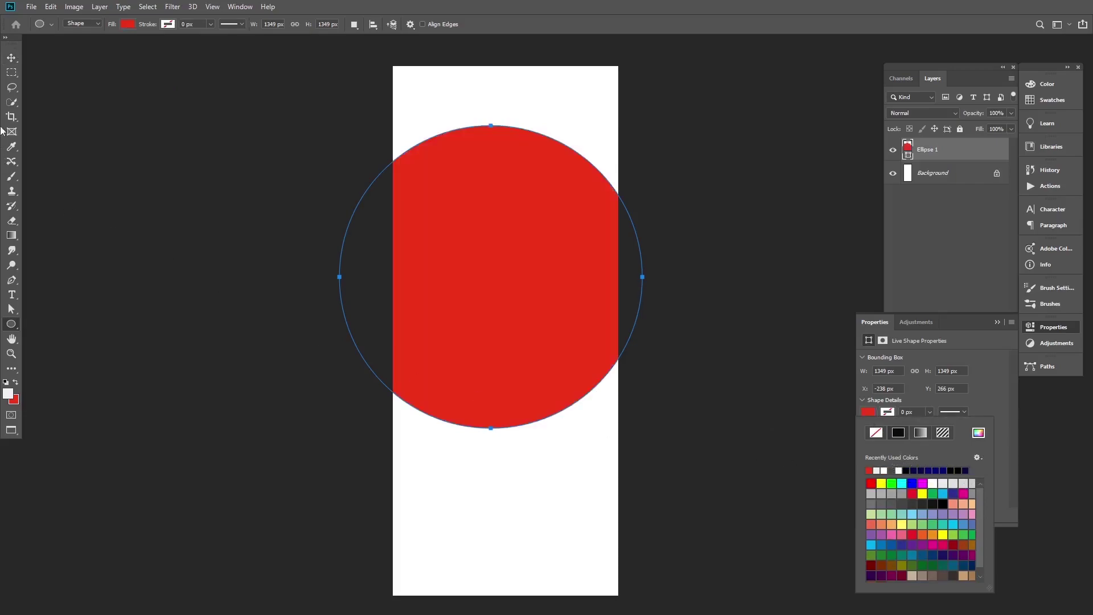
pyautogui.click(12, 58)
pyautogui.moveTo(486, 269)
pyautogui.mouseDown()
pyautogui.moveTo(477, 340)
pyautogui.moveTo(464, 334)
pyautogui.mouseUp()
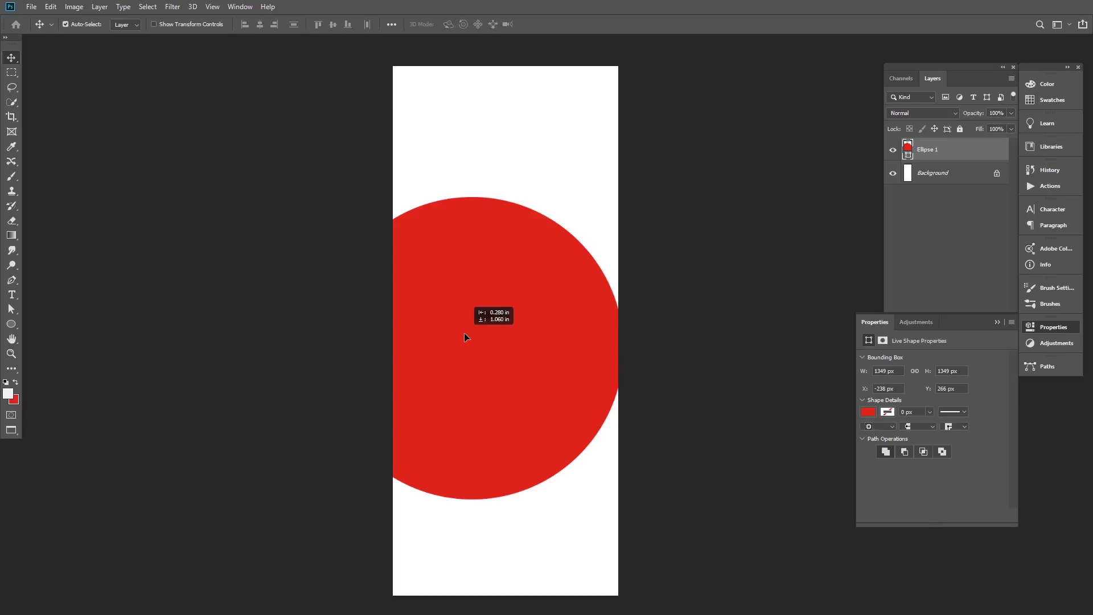
pyautogui.moveTo(464, 337); pyautogui.dragTo(467, 337)
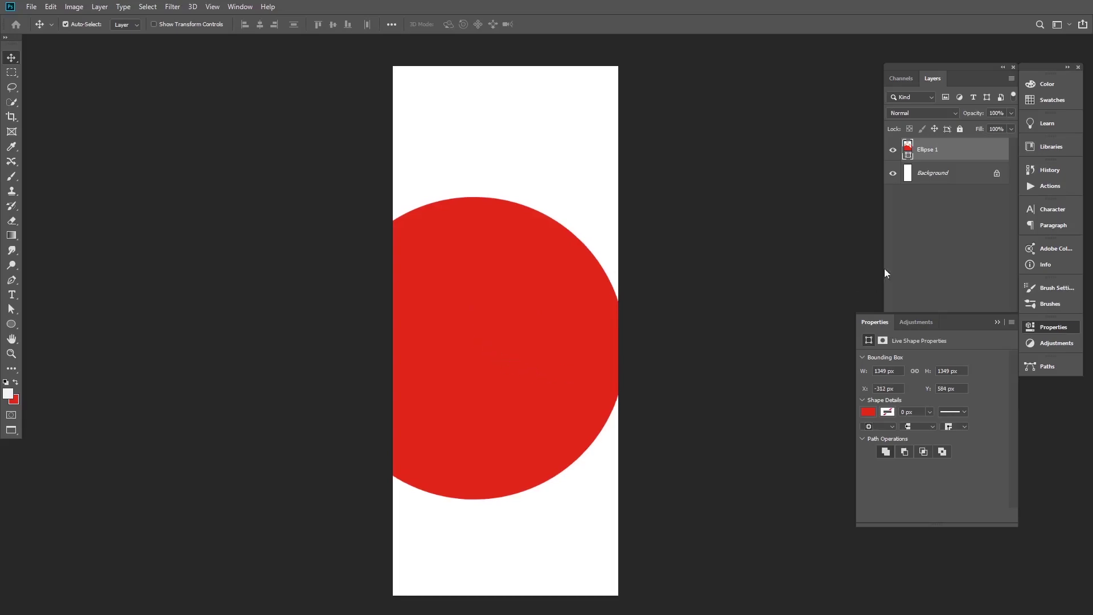
# Duplicate the red circle layer and shrink the copy around its centre.
pyautogui.click(943, 159)
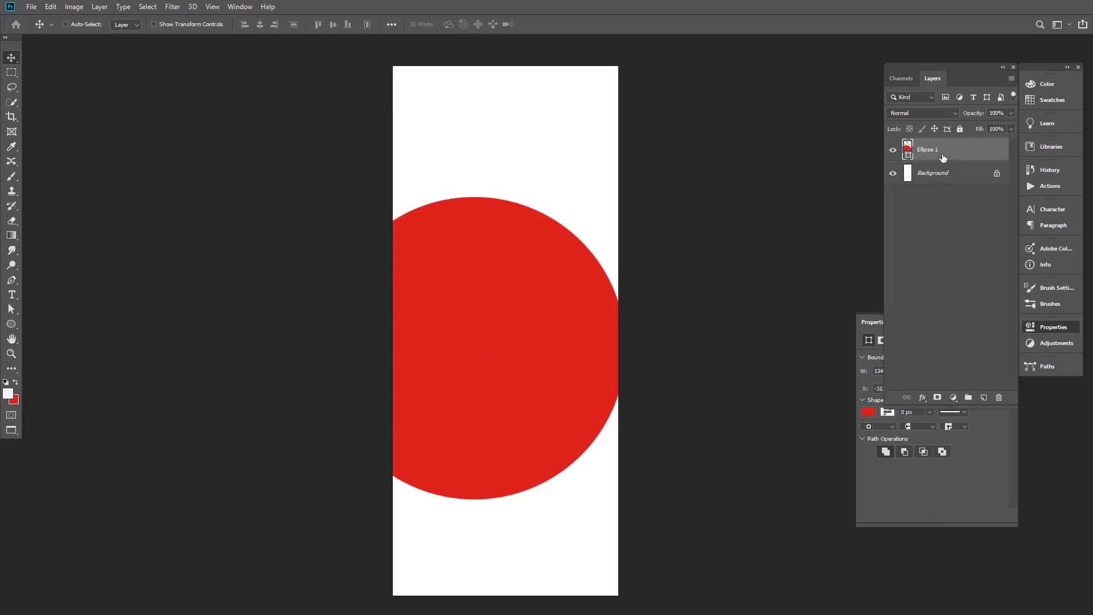
pyautogui.hotkey('ctrl', 'j')
pyautogui.hotkey('ctrl', 't')
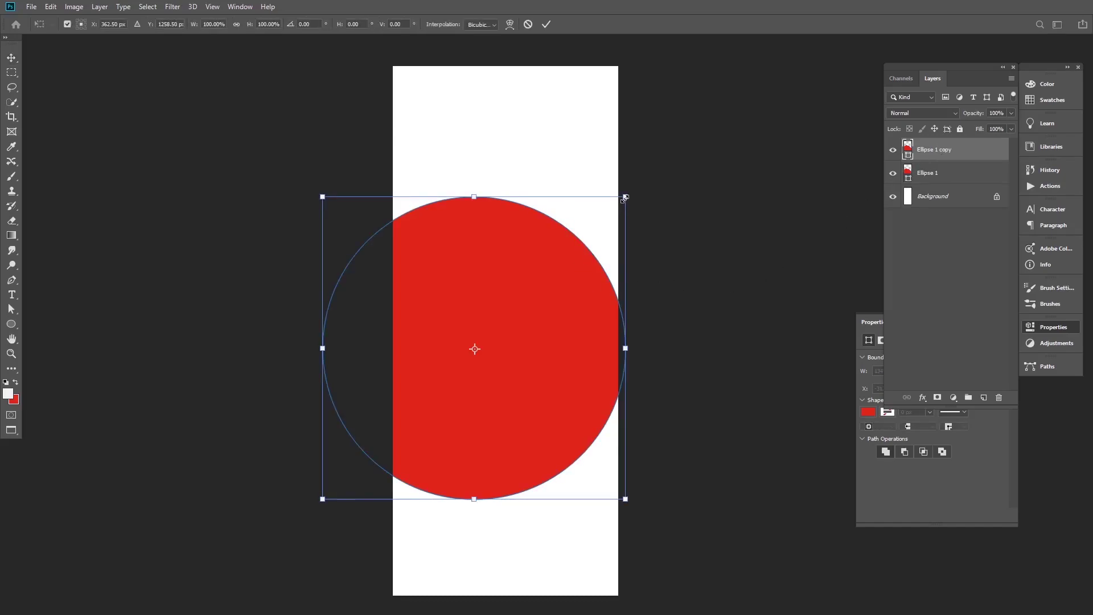
pyautogui.moveTo(626, 197); pyautogui.dragTo(613, 217)
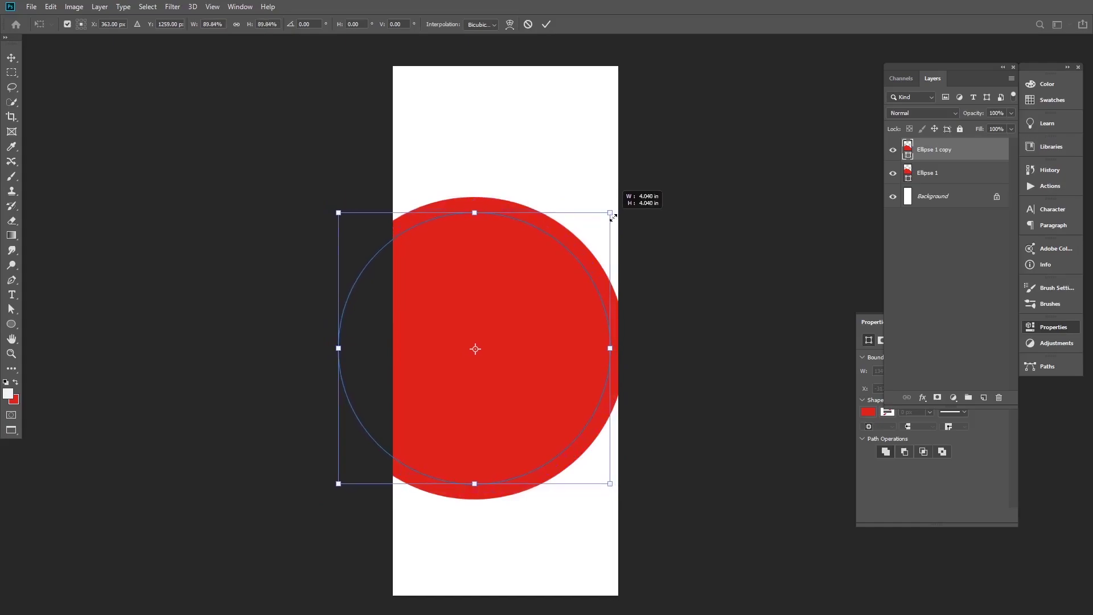
pyautogui.press('Return')
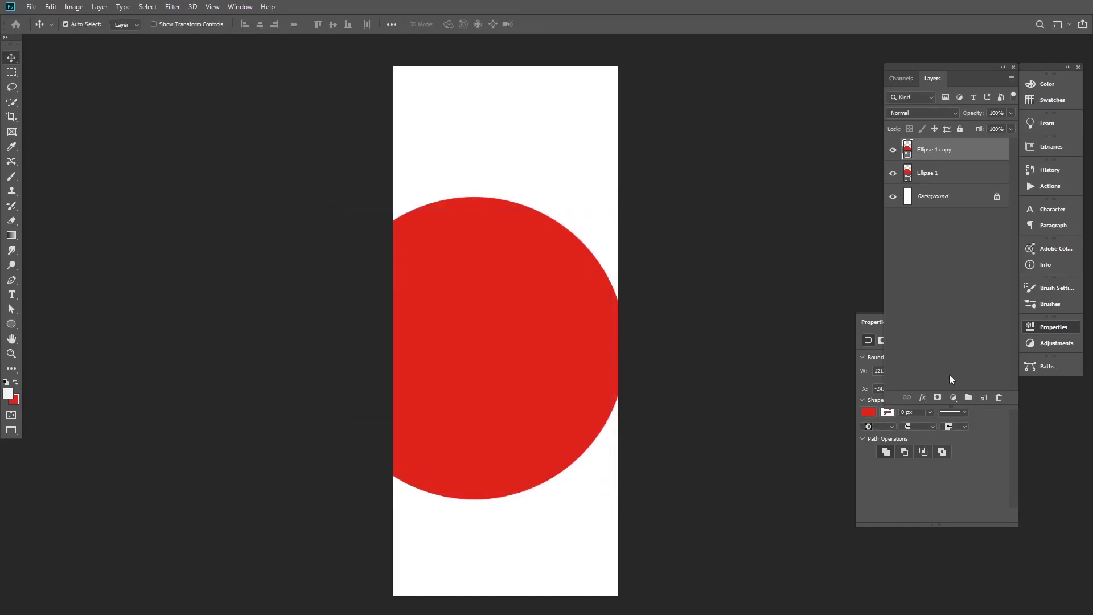
# Recolour the circle copy dark grey and move it up slightly.
pyautogui.doubleClick(907, 151)
pyautogui.click(684, 314)
pyautogui.moveTo(685, 314); pyautogui.dragTo(668, 317)
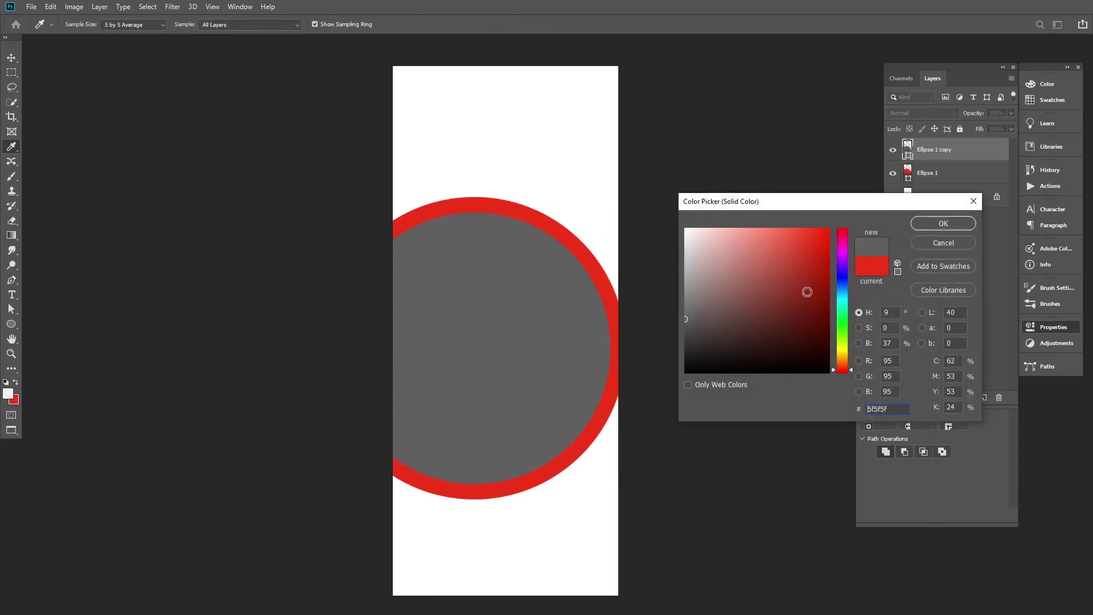
pyautogui.click(944, 223)
pyautogui.moveTo(525, 366); pyautogui.dragTo(524, 350)
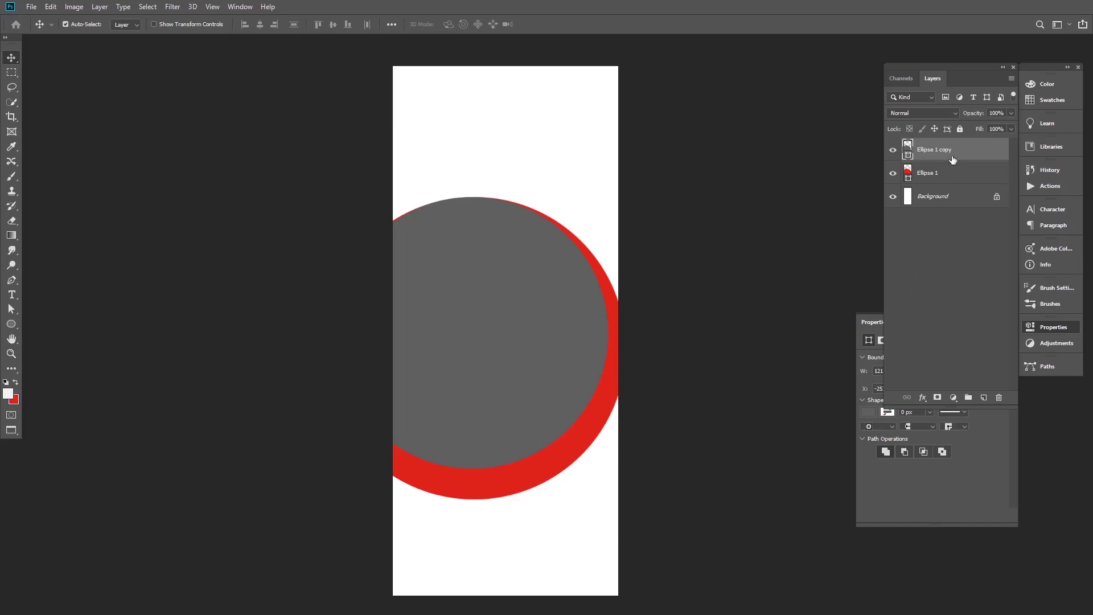
# Duplicate the grey circle and shrink the new copy to about 96%.
pyautogui.hotkey('ctrl', 'j')
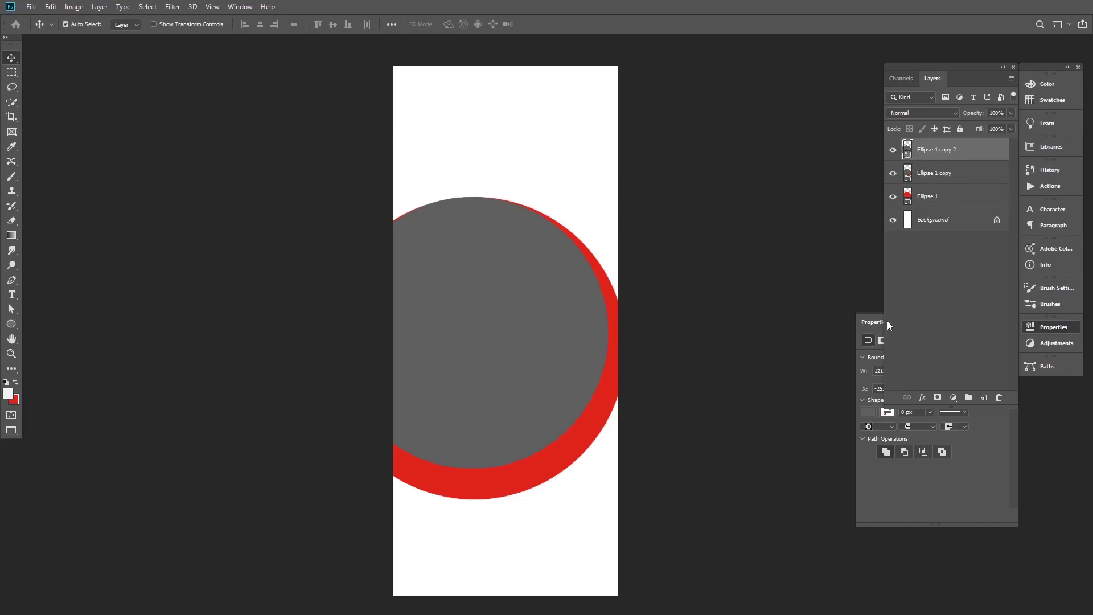
pyautogui.hotkey('ctrl', 't')
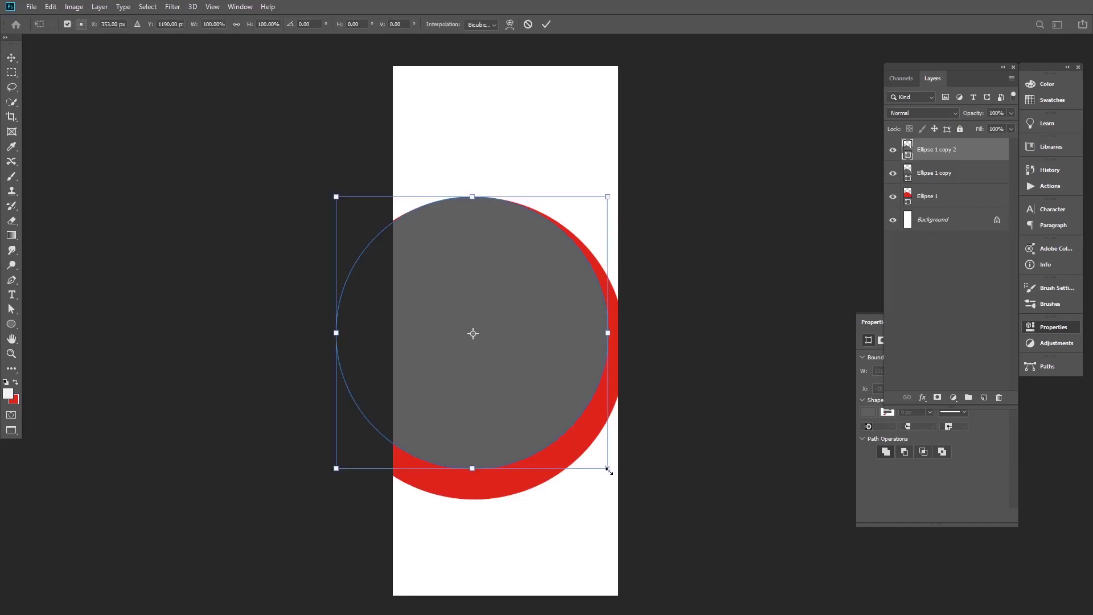
pyautogui.moveTo(608, 469); pyautogui.dragTo(596, 465)
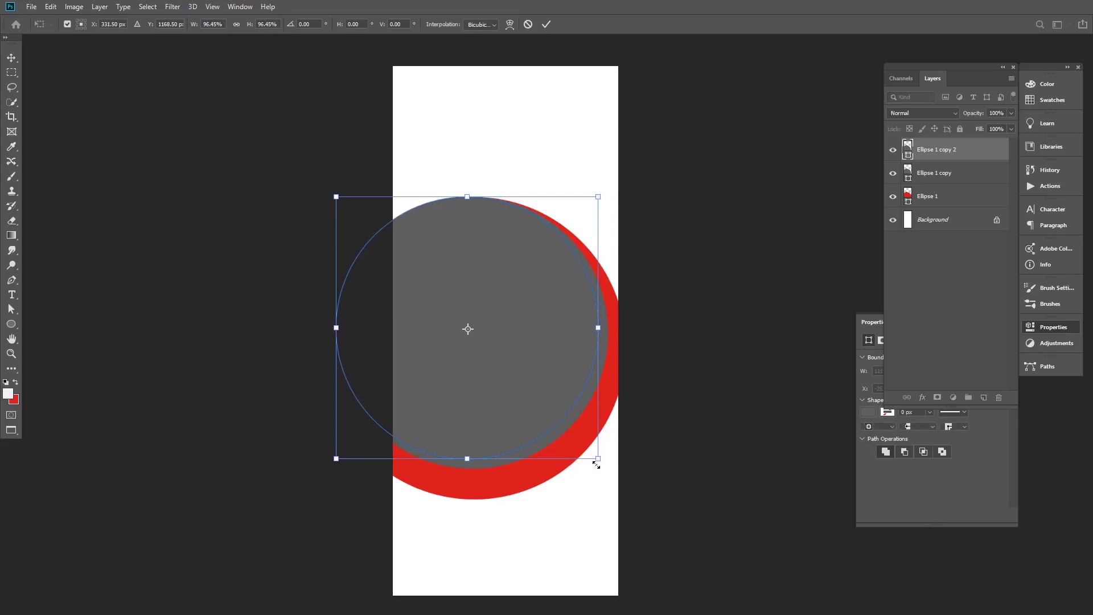
pyautogui.press('Return')
# Turn Ellipse 1 copy white to form a thin ring under the top grey circle.
pyautogui.doubleClick(908, 170)
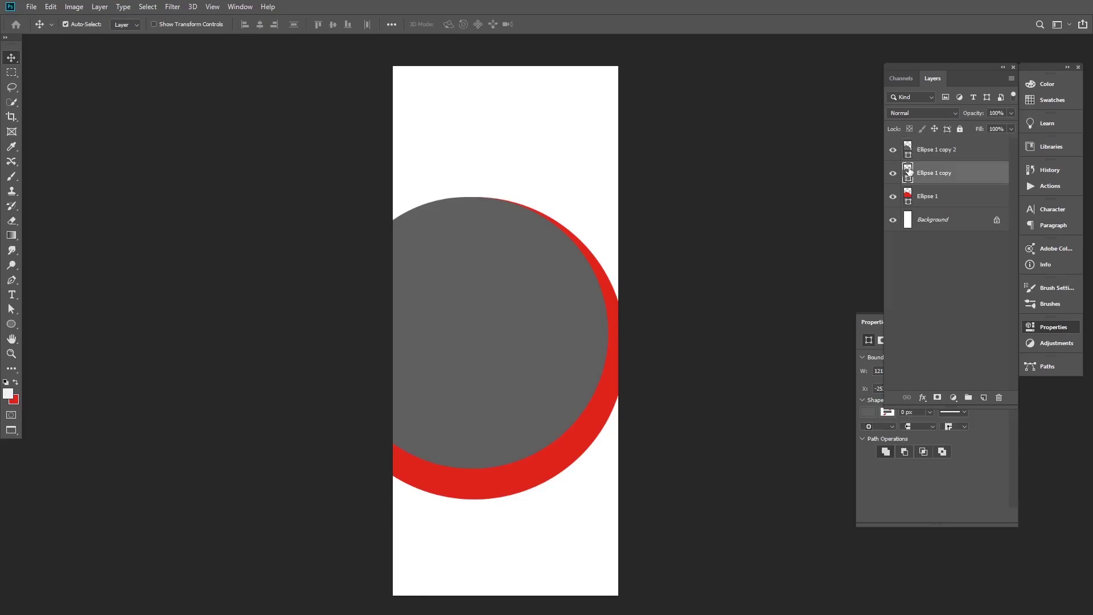
pyautogui.moveTo(725, 285); pyautogui.dragTo(661, 212)
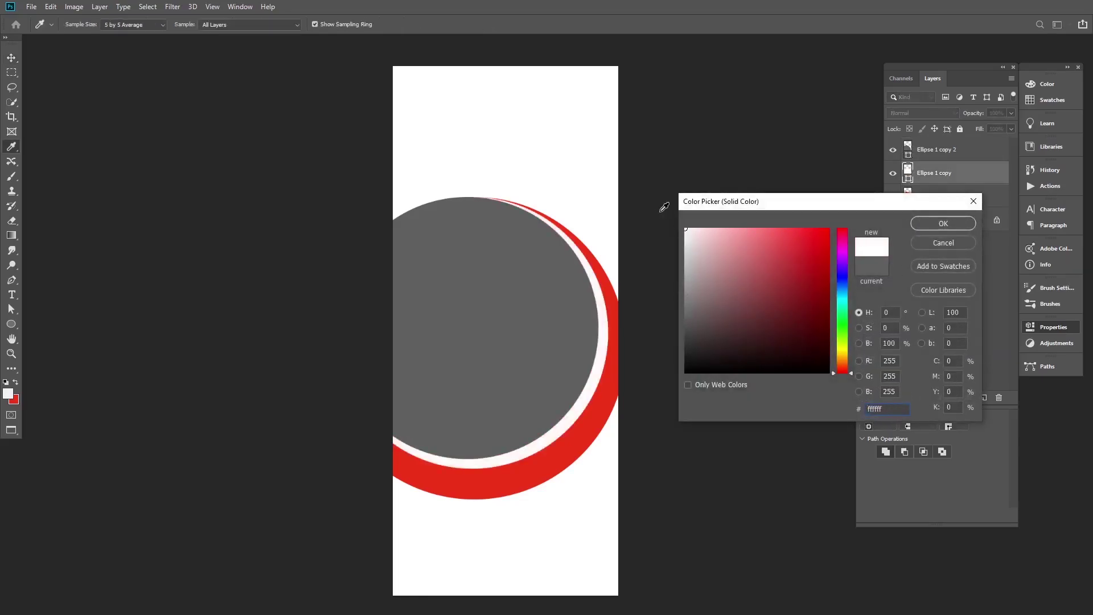
pyautogui.click(940, 223)
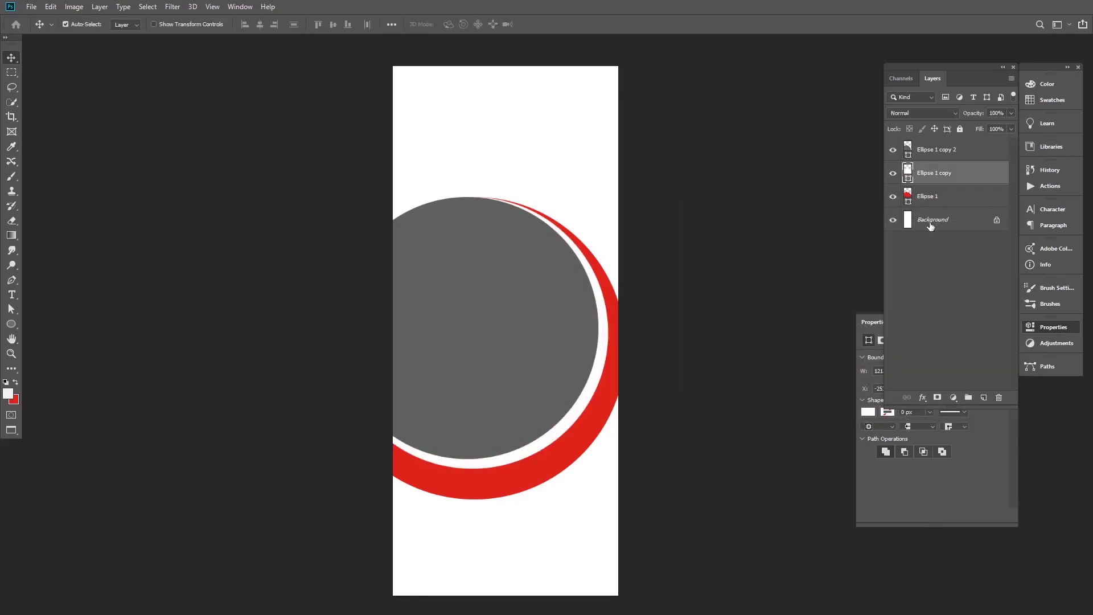
pyautogui.hotkey('alt', ']')
pyautogui.hotkey('ctrl', 't')
pyautogui.press('Return')
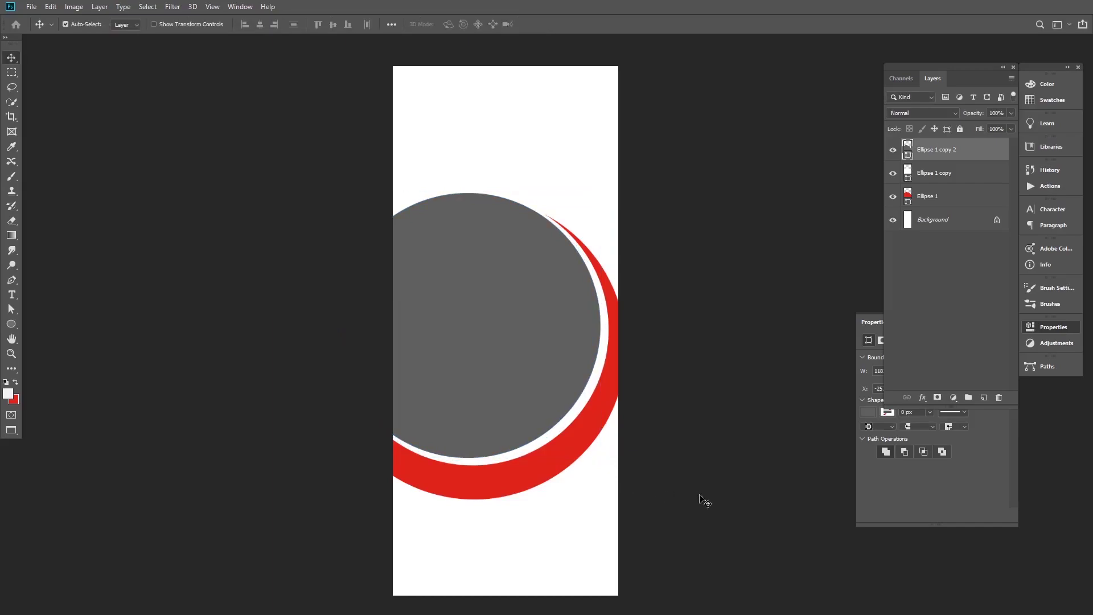
# Draw a small light-grey circle near the top and move it left and down onto the grey circle.
pyautogui.click(197, 319)
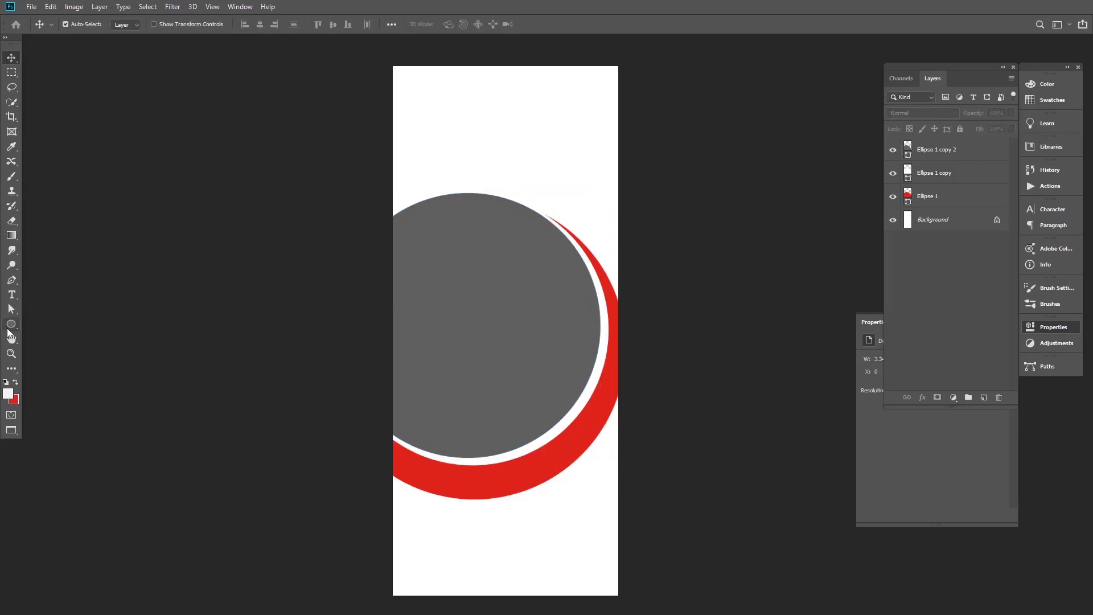
pyautogui.click(12, 324)
pyautogui.moveTo(450, 146)
pyautogui.mouseDown()
pyautogui.moveTo(578, 308)
pyautogui.moveTo(597, 310)
pyautogui.mouseUp()
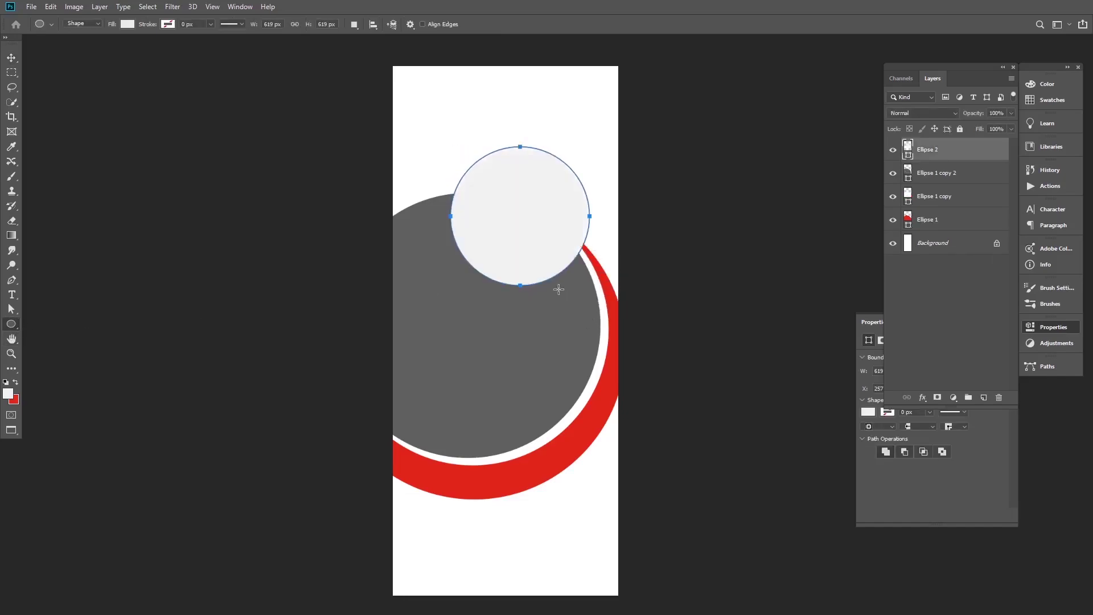
pyautogui.click(12, 57)
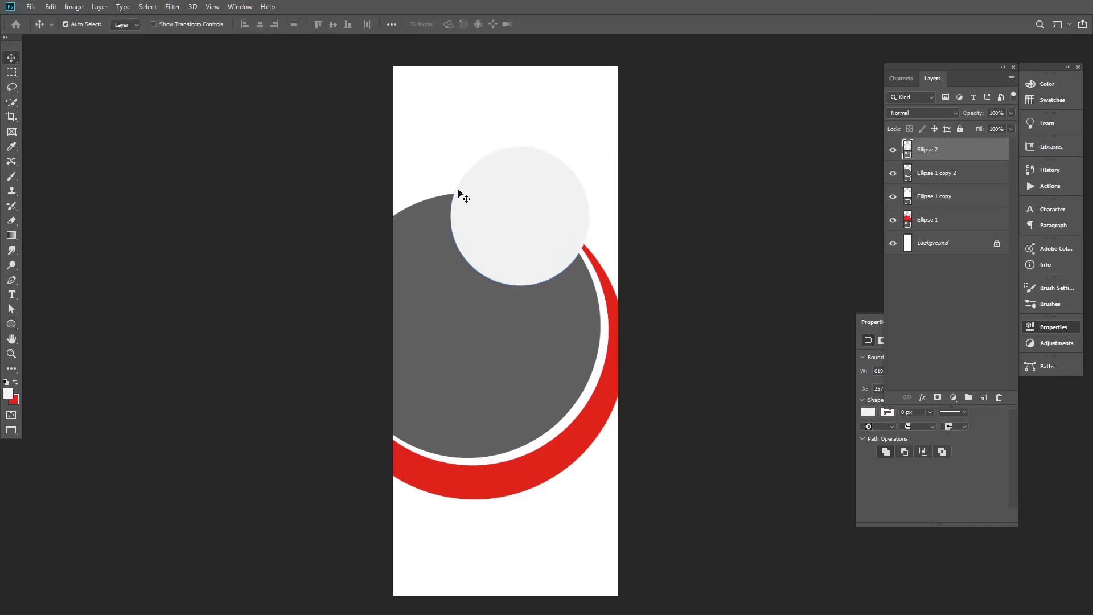
pyautogui.moveTo(506, 188)
pyautogui.mouseDown()
pyautogui.moveTo(479, 195)
pyautogui.moveTo(472, 214)
pyautogui.mouseUp()
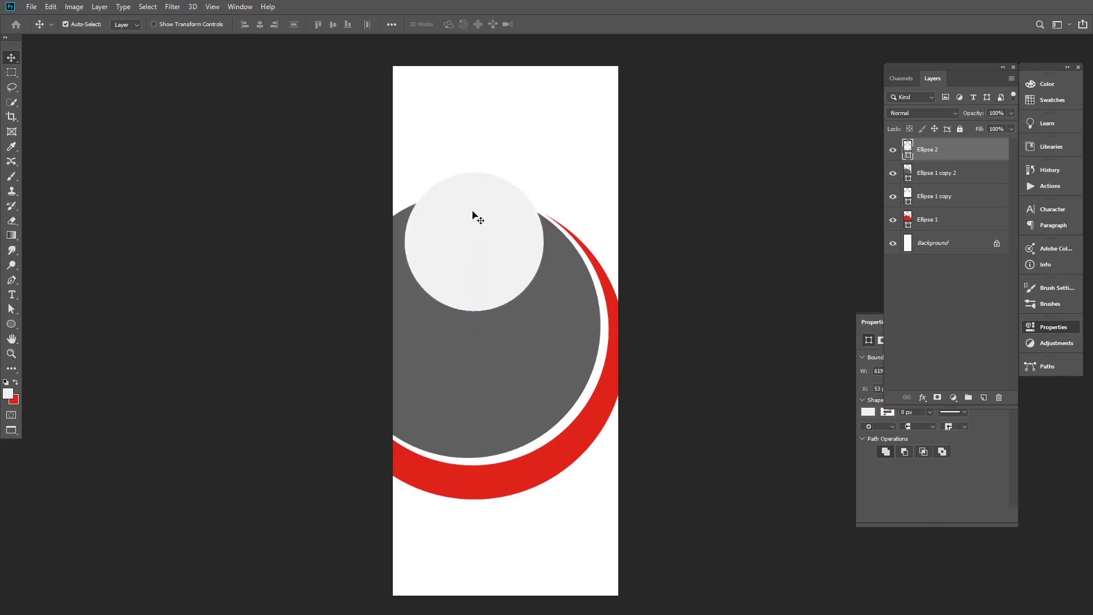
# Scale the three Ellipse 1 circles to about 105% and shift them up-left.
pyautogui.click(955, 177)
pyautogui.keyDown('shift'); pyautogui.click(938, 222); pyautogui.keyUp('shift')
pyautogui.hotkey('ctrl', 't')
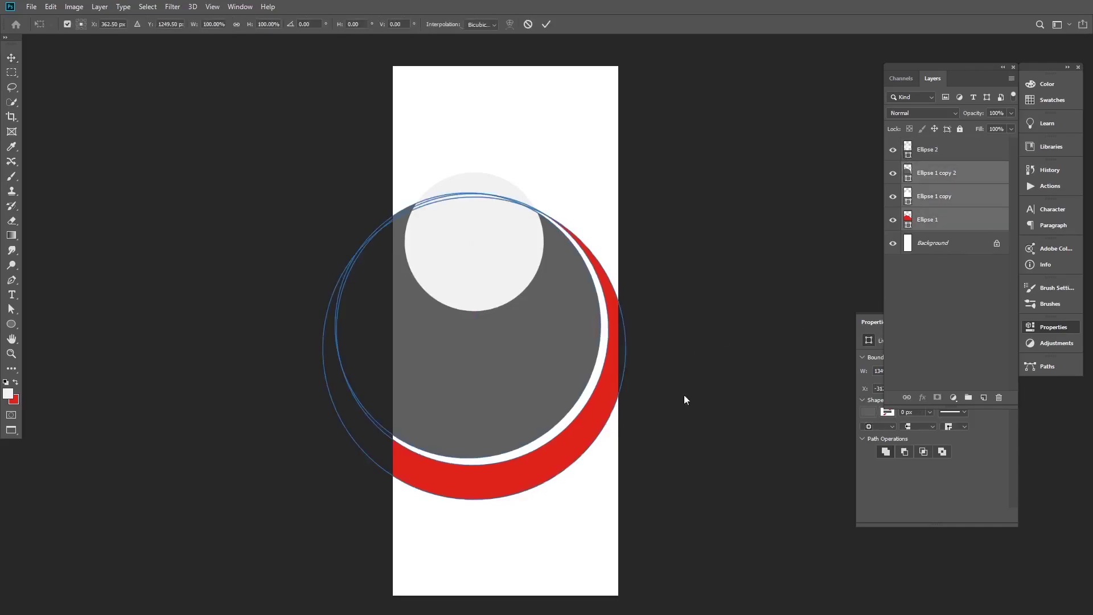
pyautogui.moveTo(628, 504); pyautogui.dragTo(643, 521)
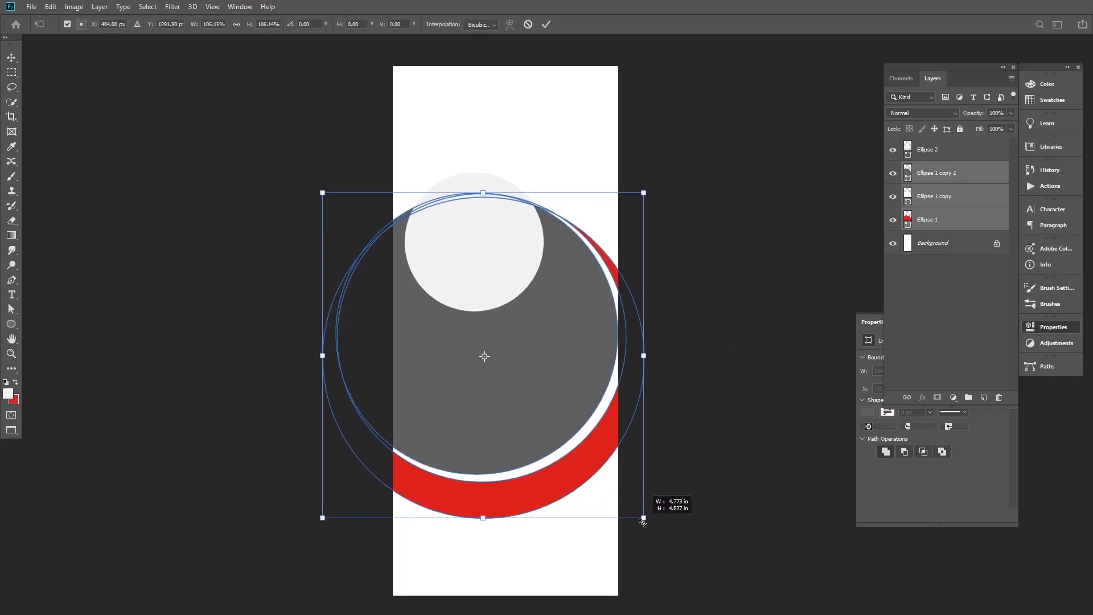
pyautogui.moveTo(579, 462); pyautogui.dragTo(558, 449)
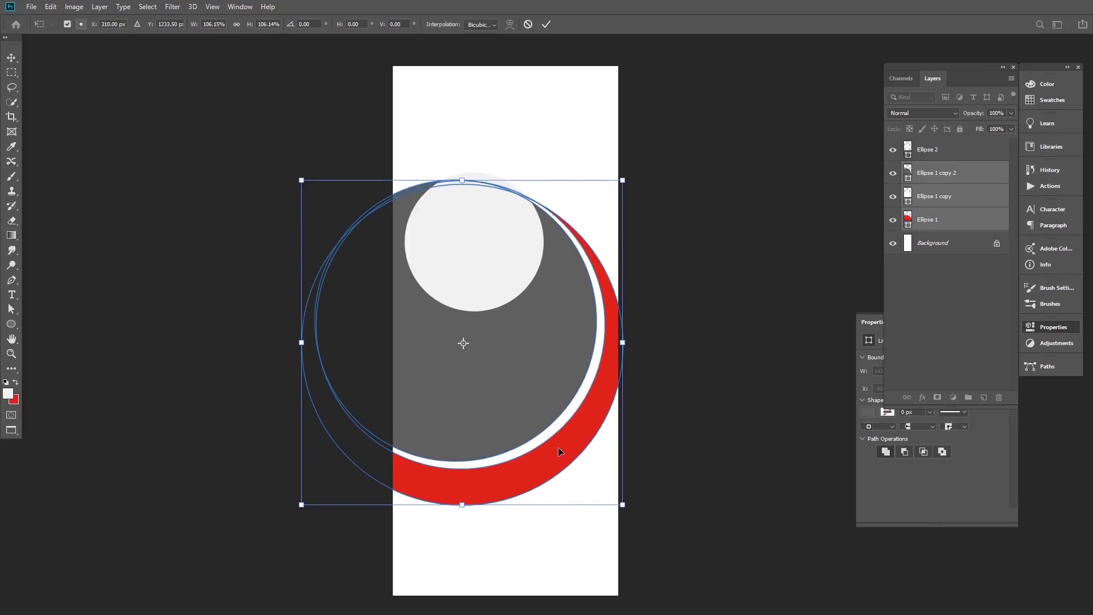
pyautogui.press('Return')
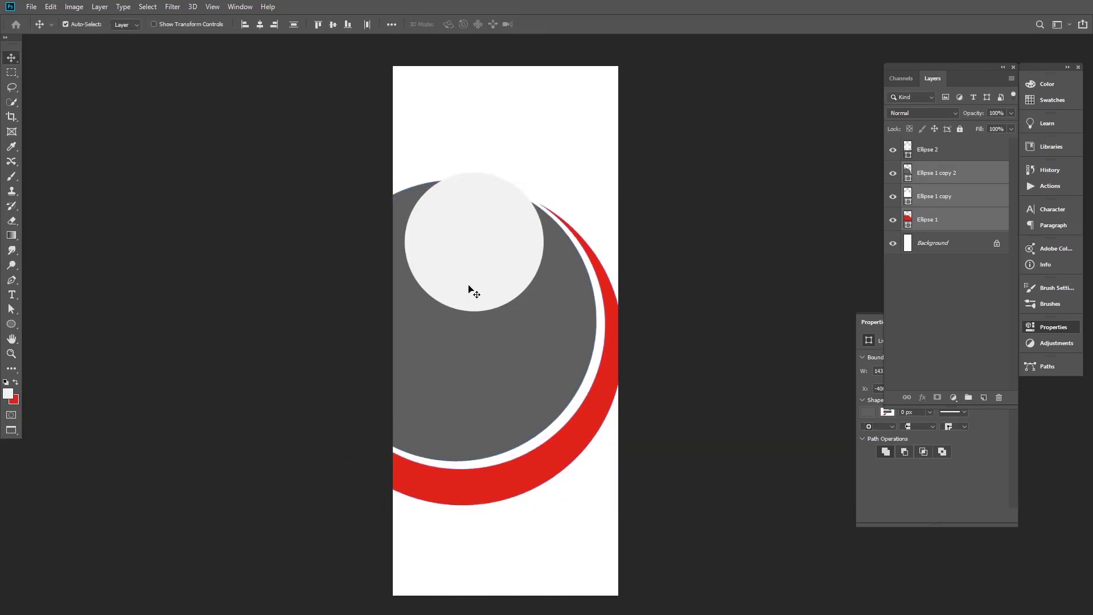
# Raise the light circle about 38 px and enlarge it to about 110%.
pyautogui.moveTo(465, 255)
pyautogui.mouseDown()
pyautogui.moveTo(464, 234)
pyautogui.moveTo(466, 247)
pyautogui.mouseUp()
pyautogui.hotkey('ctrl', 't')
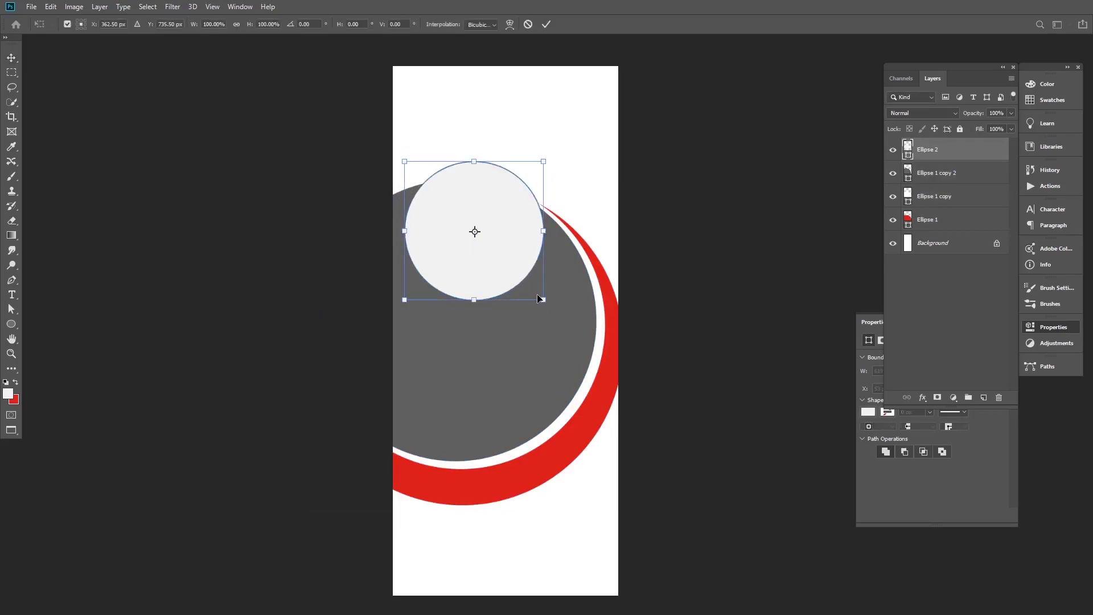
pyautogui.moveTo(543, 300); pyautogui.dragTo(553, 310)
pyautogui.moveTo(493, 250); pyautogui.dragTo(516, 248)
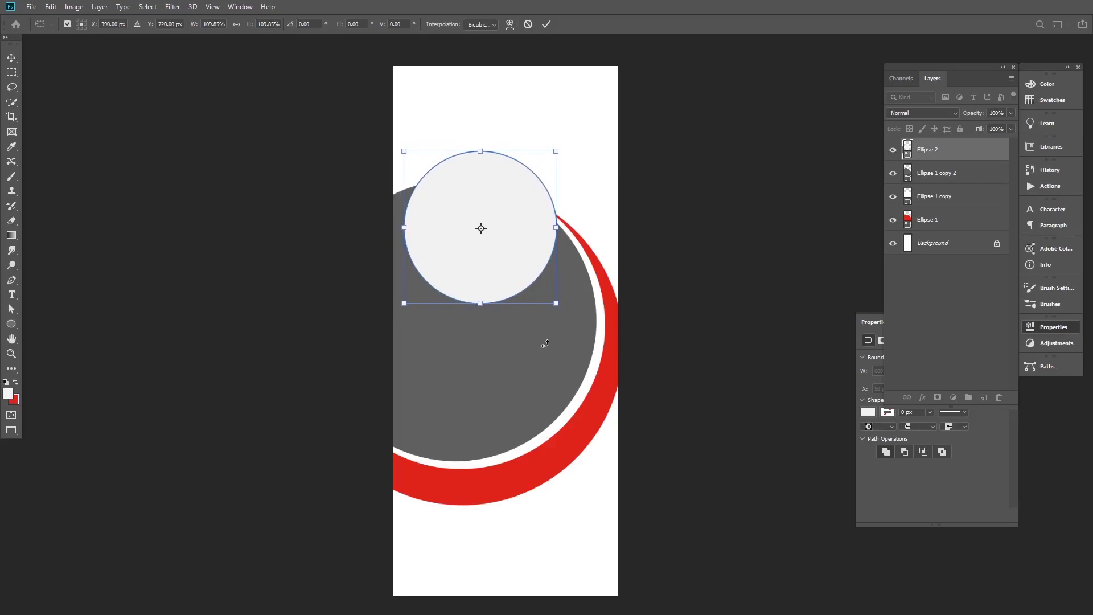
pyautogui.press('Return')
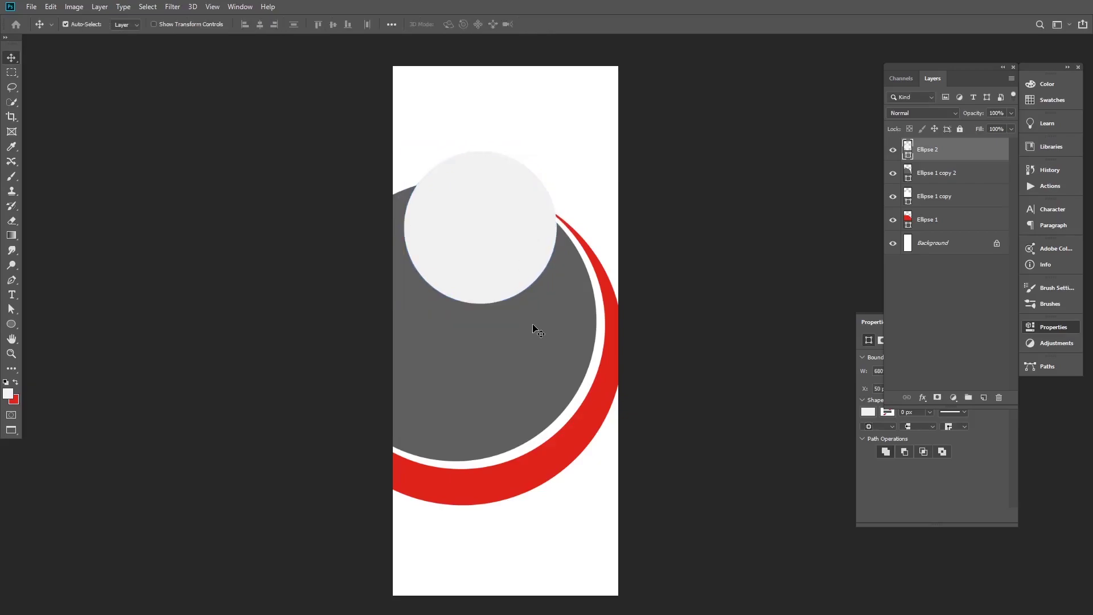
pyautogui.click(259, 484)
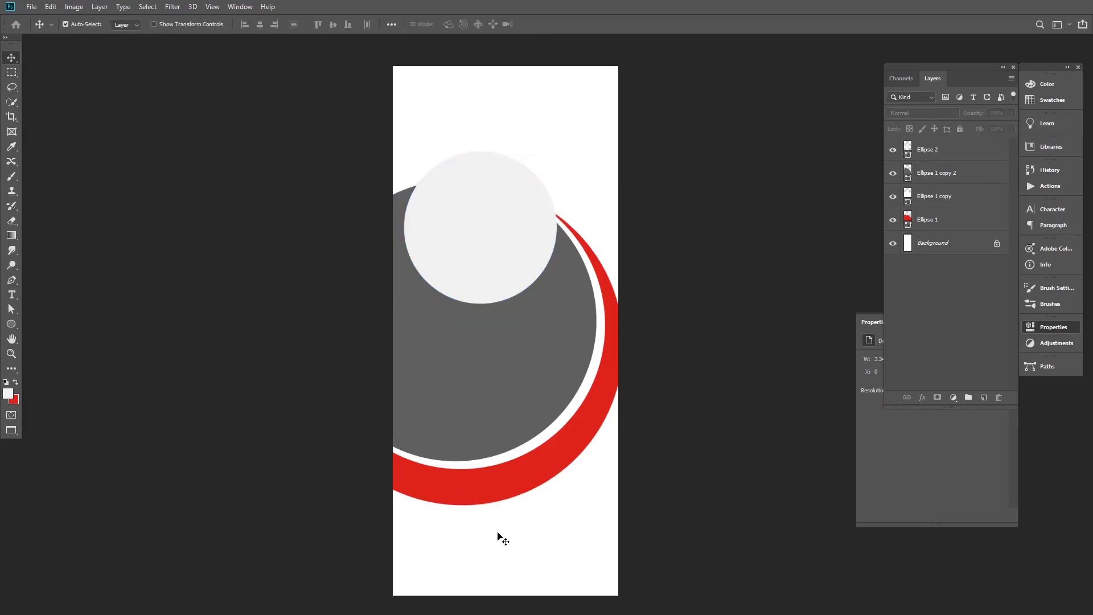
pyautogui.click(499, 426)
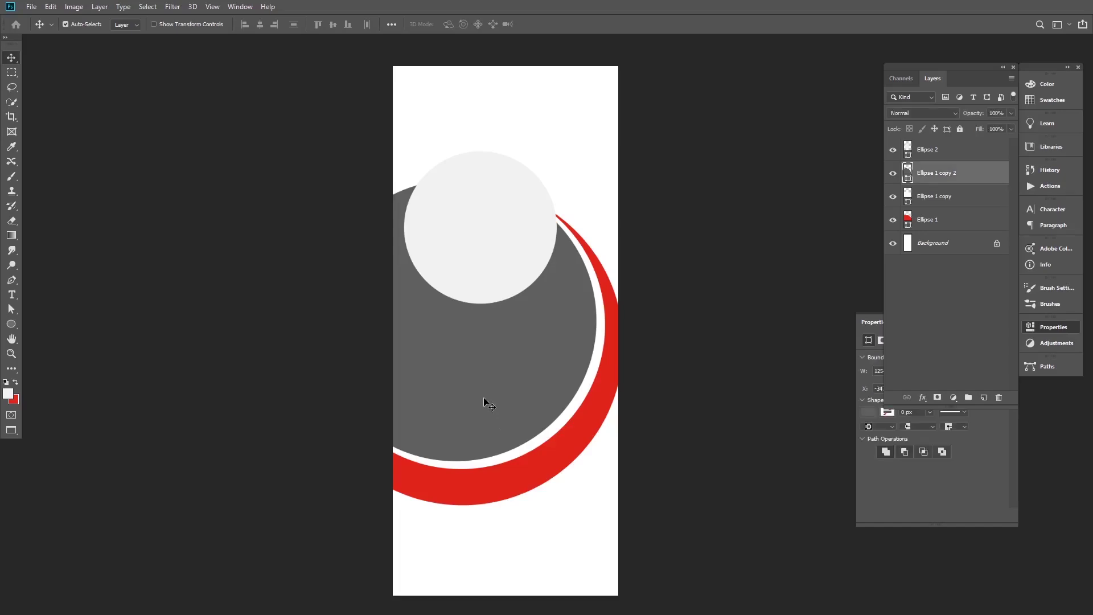
# Change the large grey circle's fill to dark navy.
pyautogui.doubleClick(910, 174)
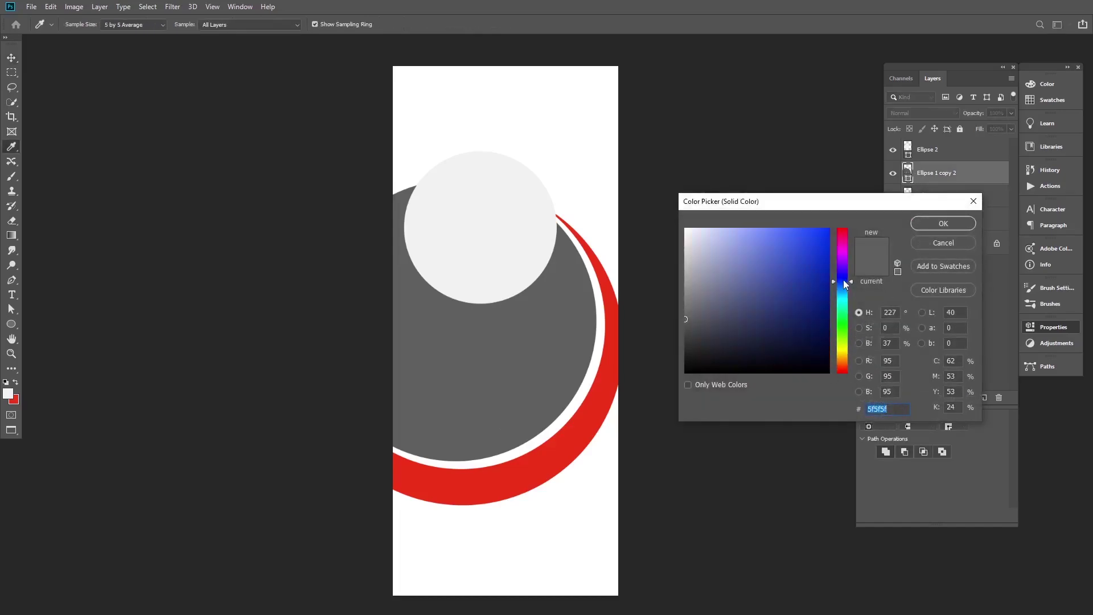
pyautogui.moveTo(844, 281); pyautogui.dragTo(845, 275)
pyautogui.moveTo(803, 349); pyautogui.dragTo(797, 346)
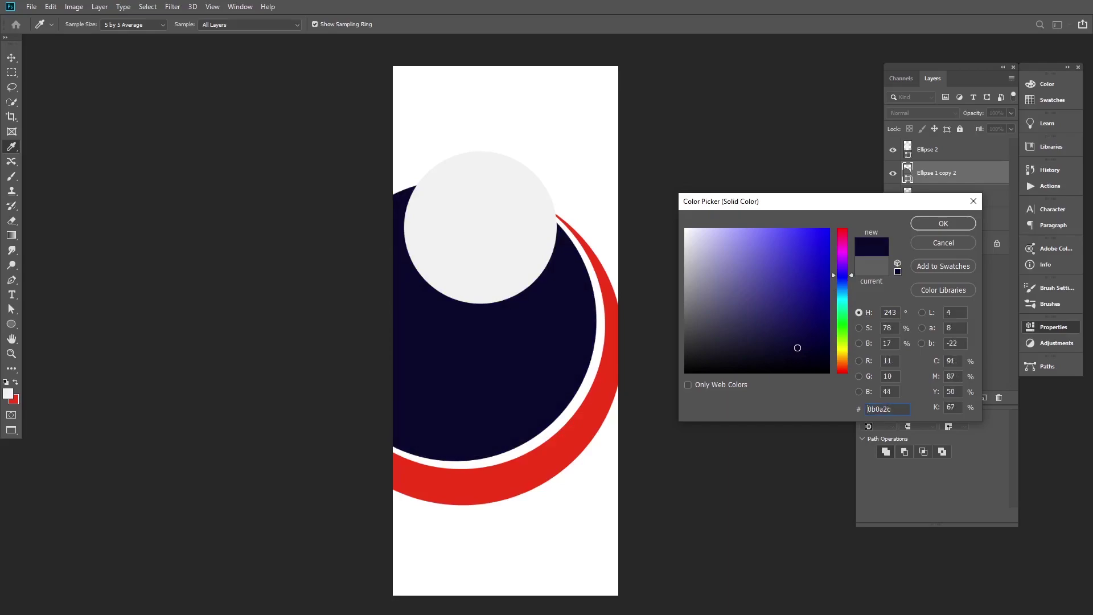
pyautogui.click(934, 225)
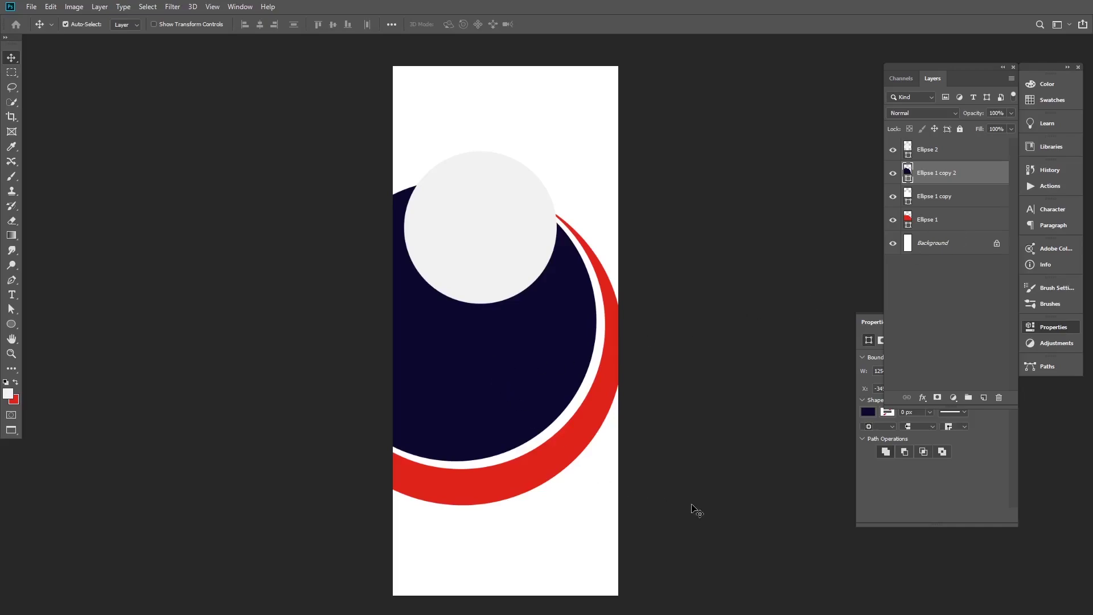
# Nudge the navy circle a few pixels right and down, then raise the light circle slightly.
pyautogui.press('Right')
pyautogui.press('Right')
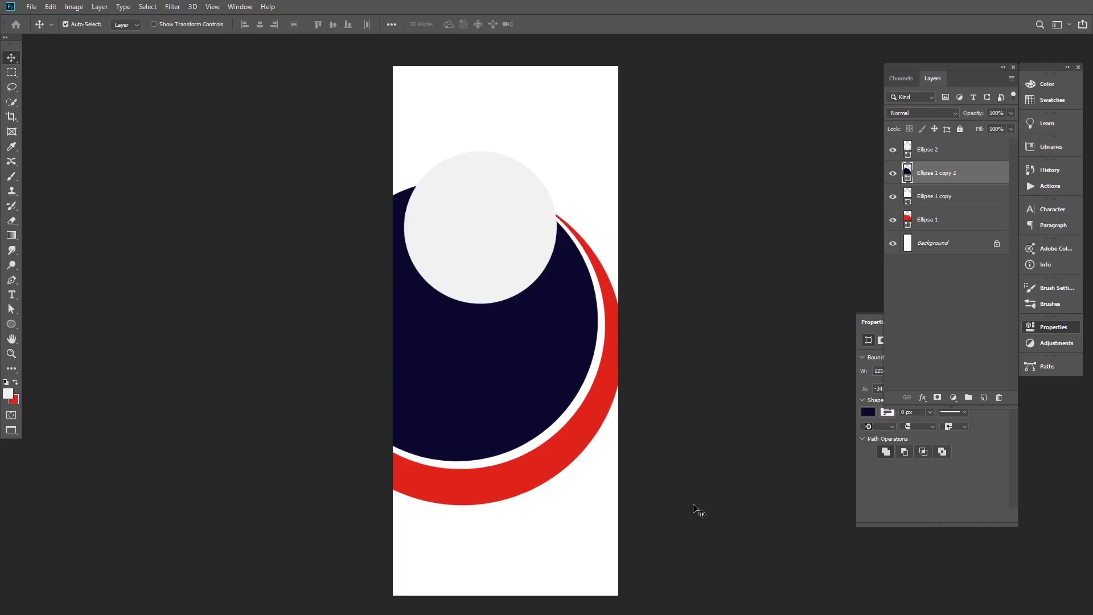
pyautogui.press('Down')
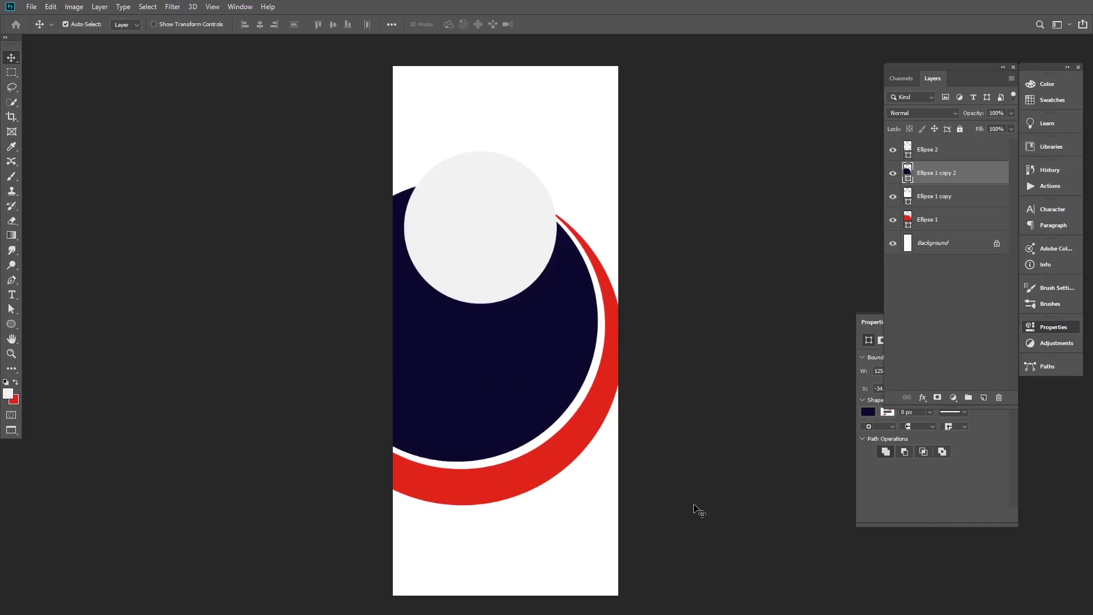
pyautogui.press('Down')
pyautogui.press('Right')
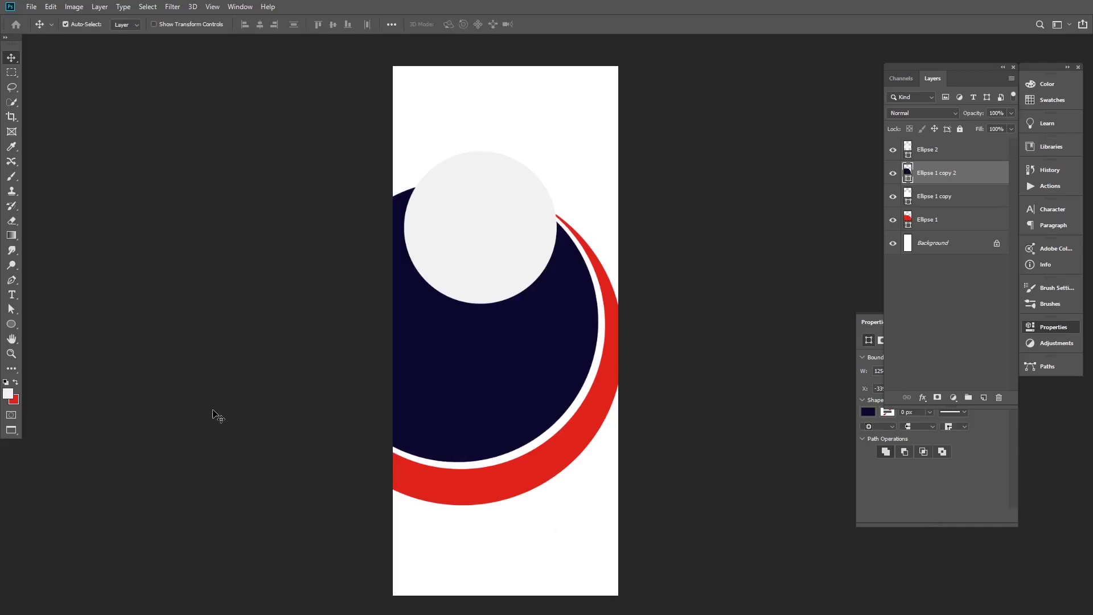
pyautogui.click(247, 385)
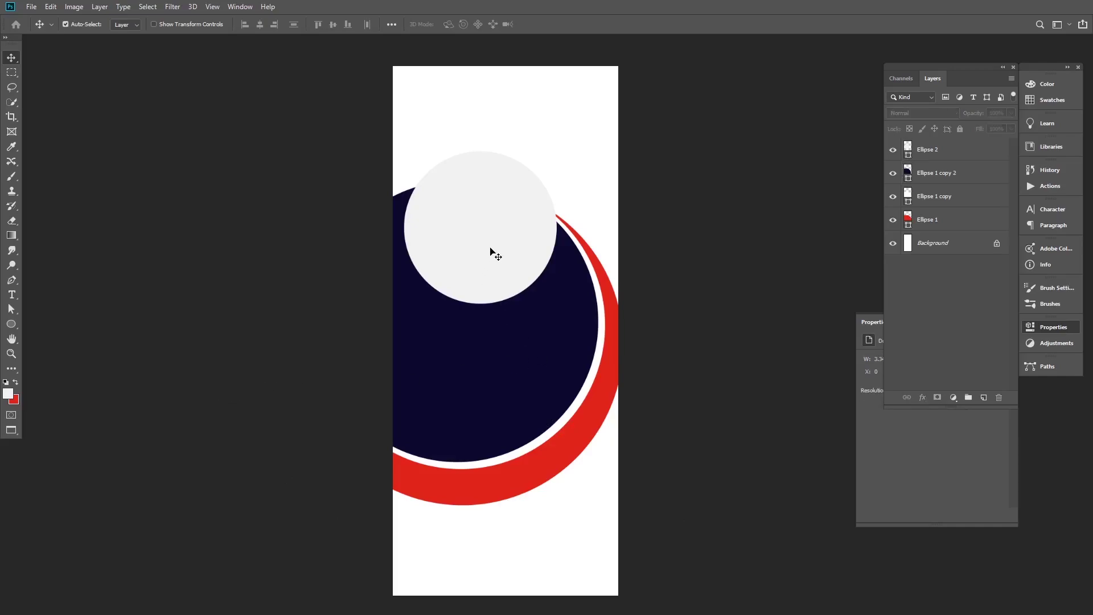
pyautogui.moveTo(491, 247); pyautogui.dragTo(491, 233)
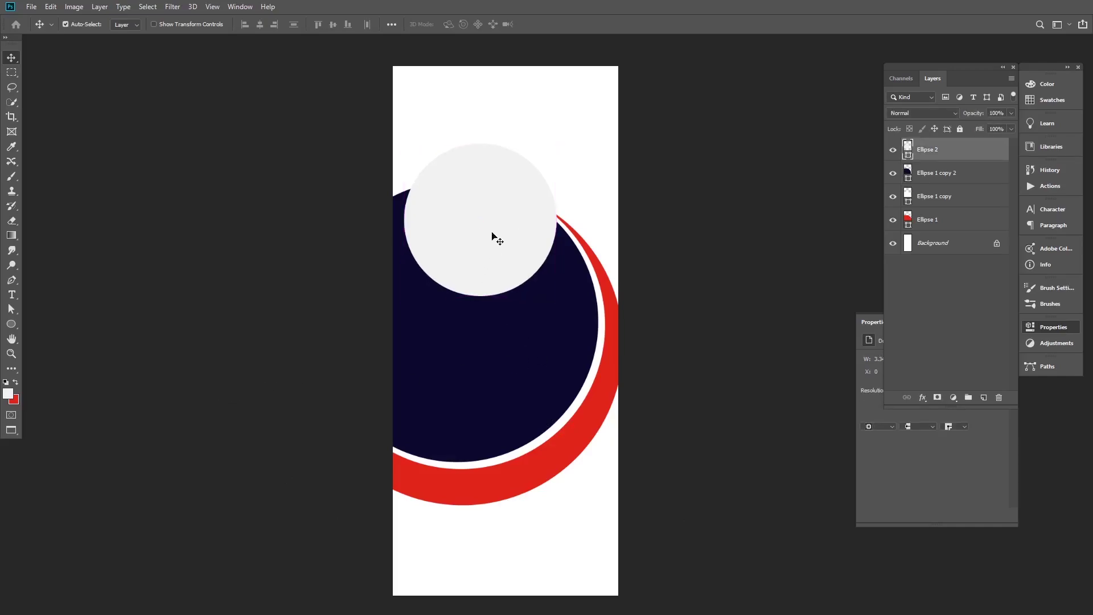
pyautogui.click(708, 320)
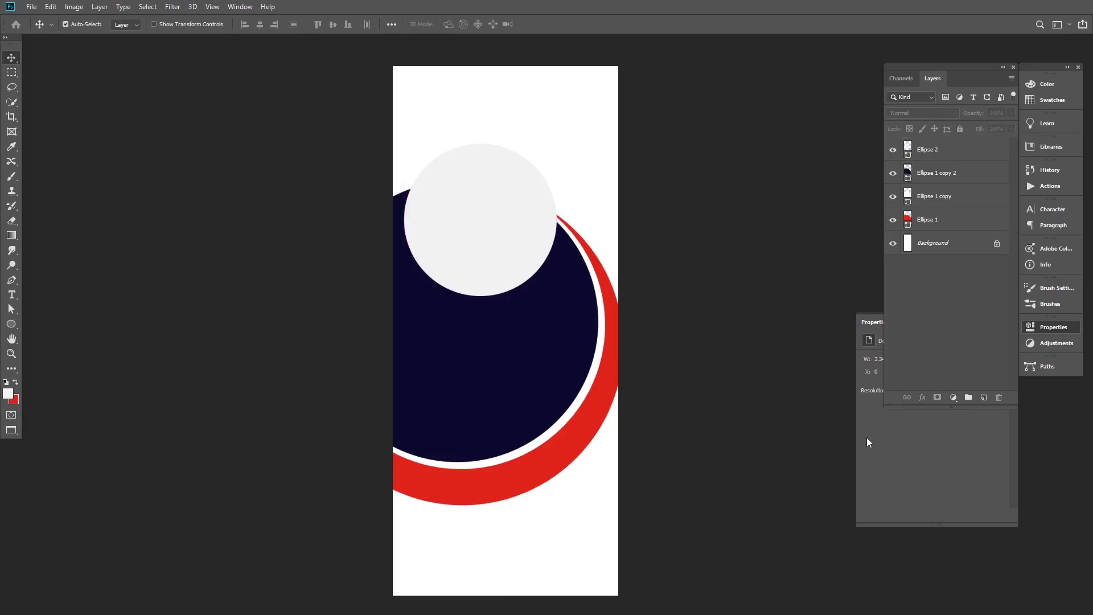
# Place the office photo from Downloads as an embedded layer above Ellipse 2.
pyautogui.click(495, 242)
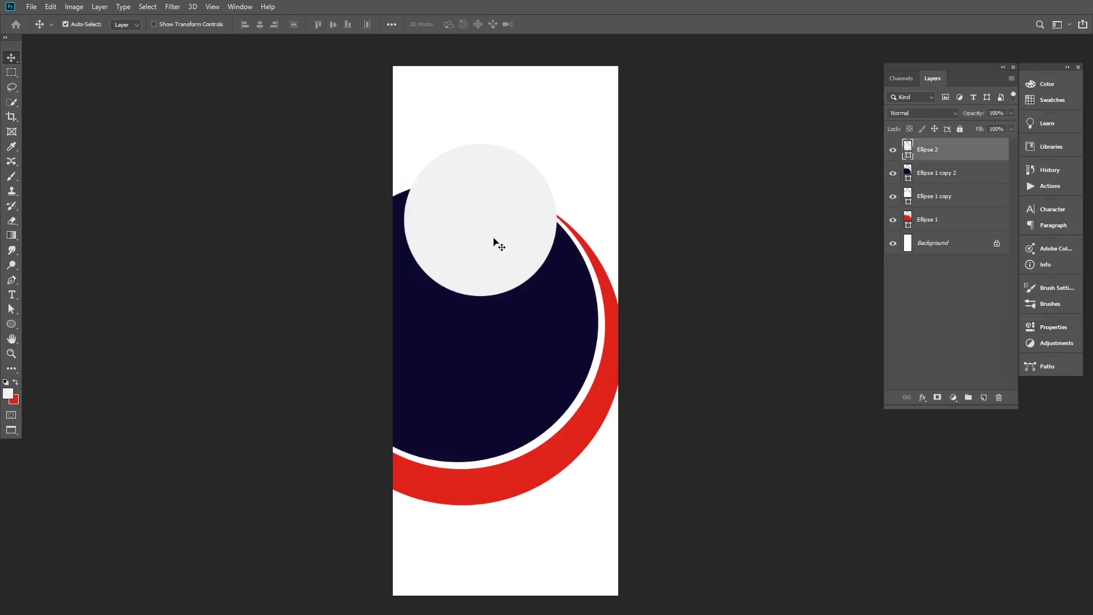
pyautogui.click(32, 7)
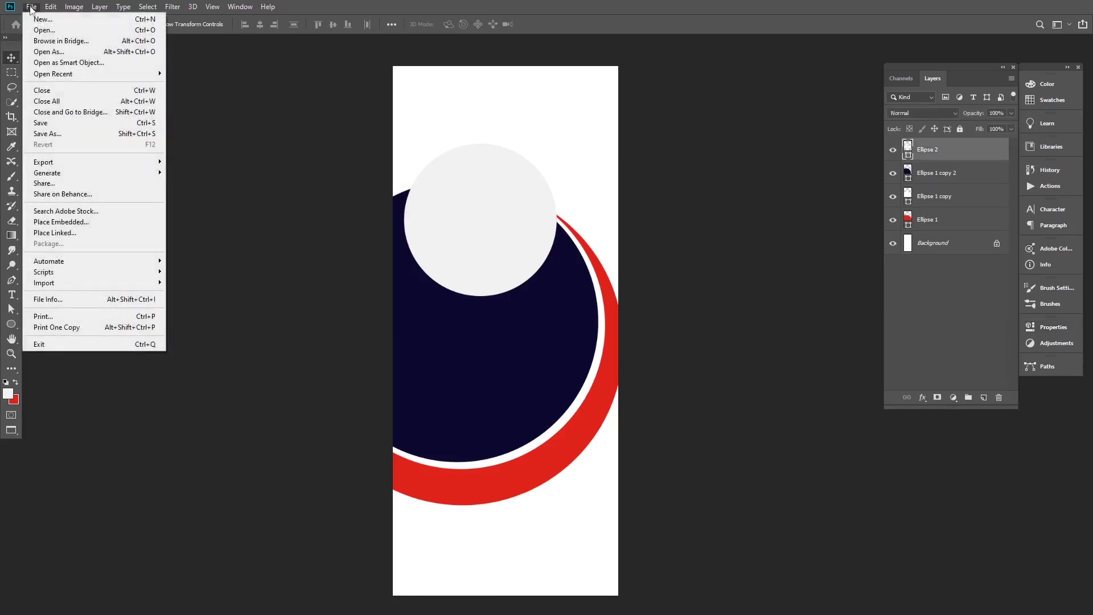
pyautogui.click(67, 222)
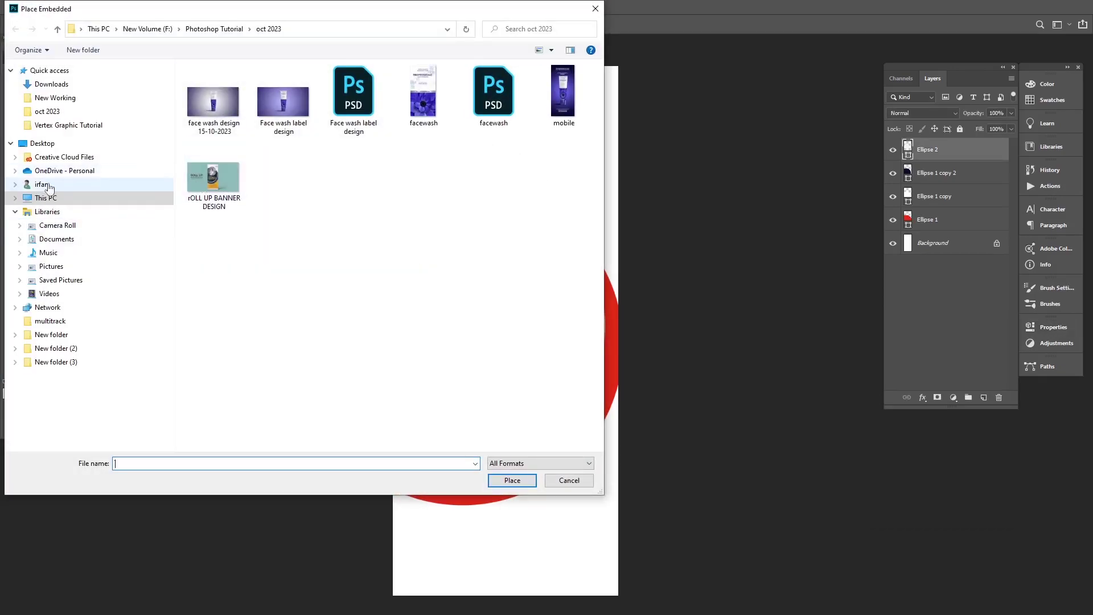
pyautogui.click(50, 85)
pyautogui.click(269, 149)
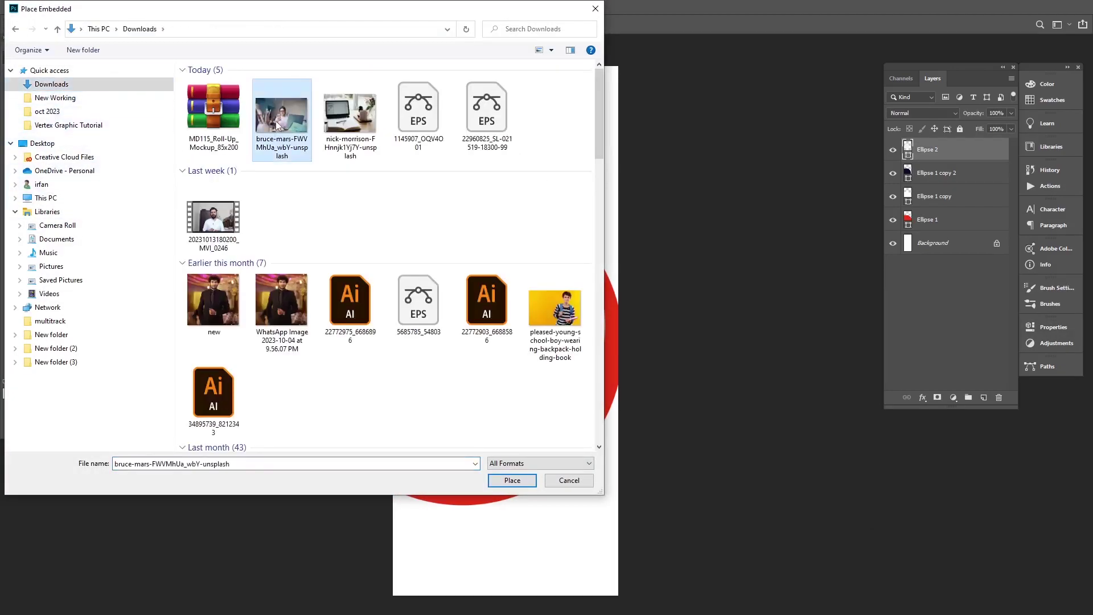
pyautogui.click(512, 480)
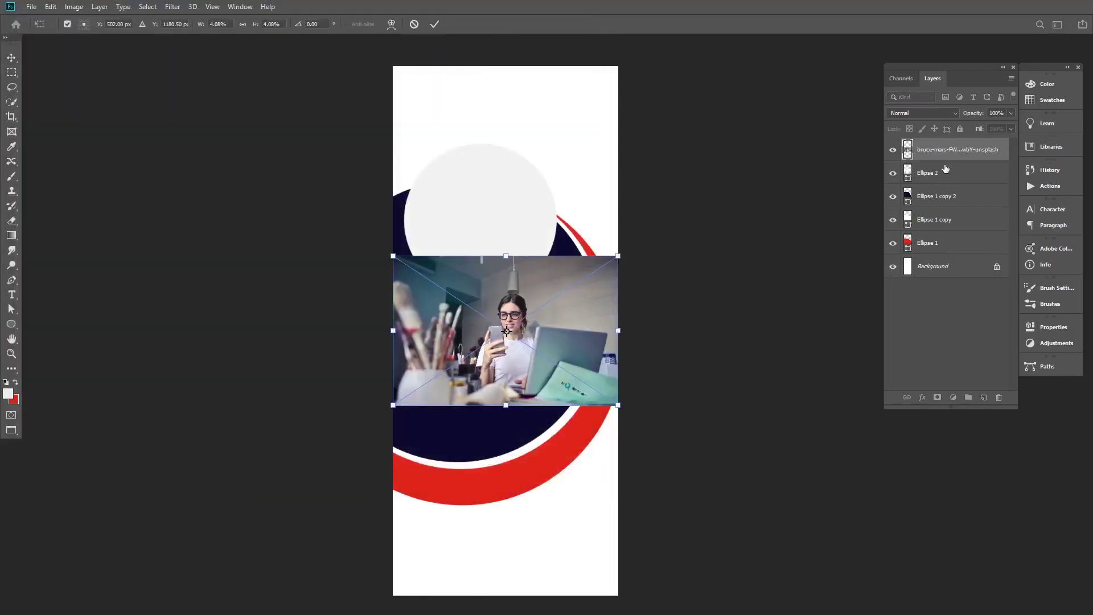
# Clip the desk photo to the light circle, then enlarge and position it inside.
pyautogui.press('Return')
pyautogui.hotkey('ctrl', 'alt', 'g')
pyautogui.moveTo(508, 295); pyautogui.dragTo(471, 156)
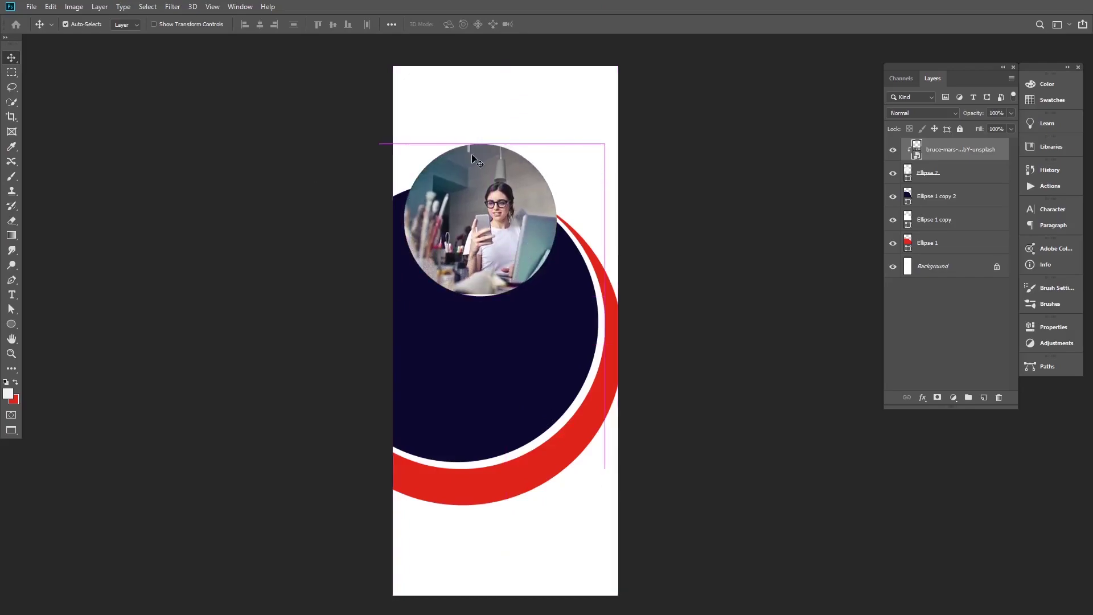
pyautogui.hotkey('ctrl', 't')
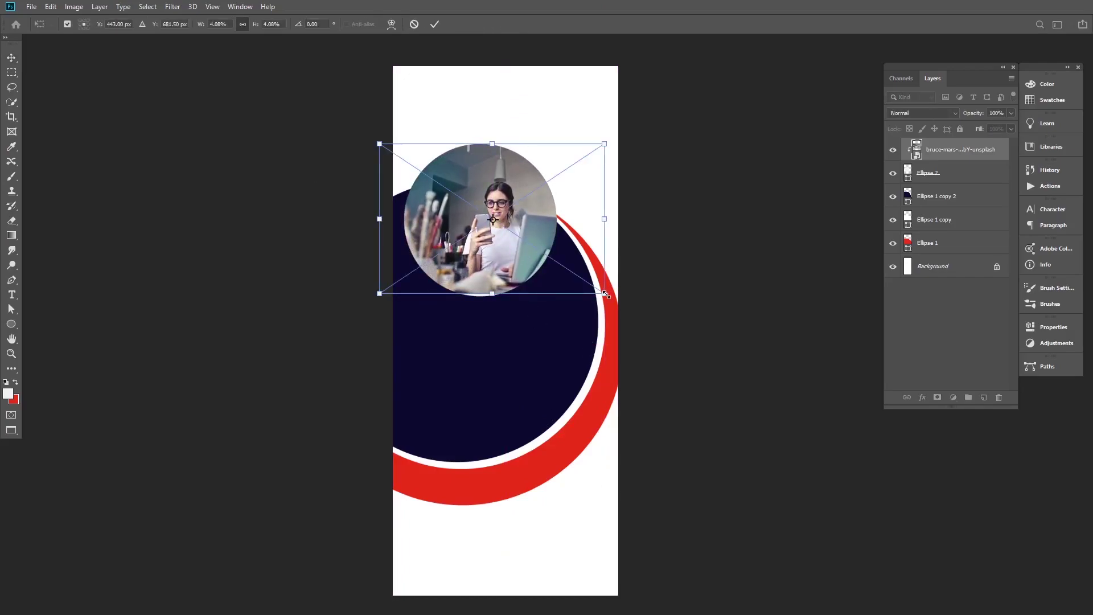
pyautogui.moveTo(605, 294); pyautogui.dragTo(676, 366)
pyautogui.moveTo(635, 285)
pyautogui.mouseDown()
pyautogui.moveTo(606, 275)
pyautogui.moveTo(594, 254)
pyautogui.mouseUp()
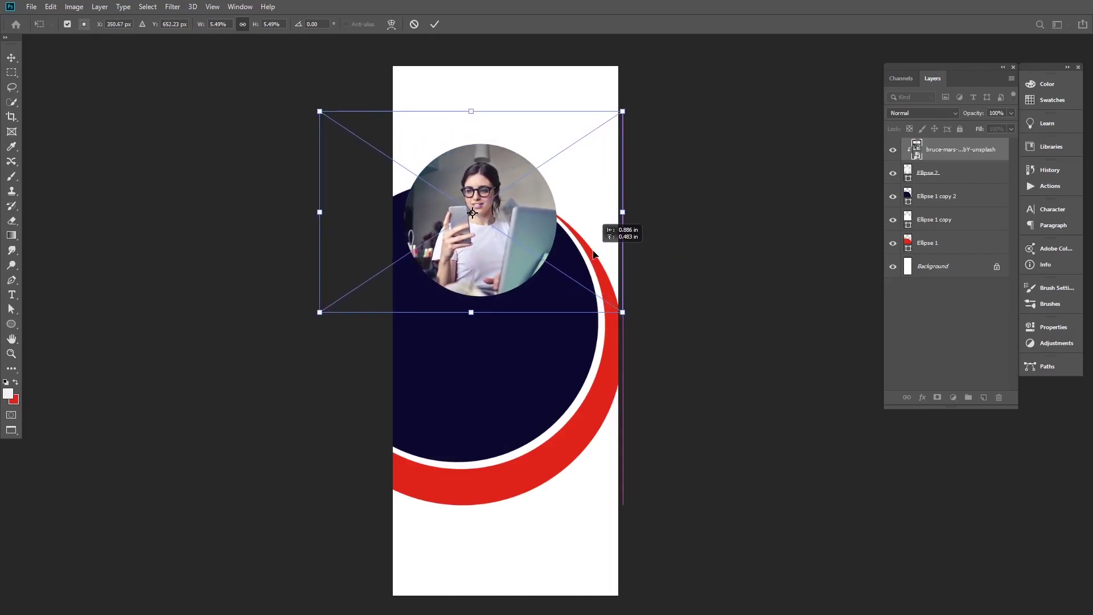
pyautogui.moveTo(593, 251); pyautogui.dragTo(593, 247)
pyautogui.press('Return')
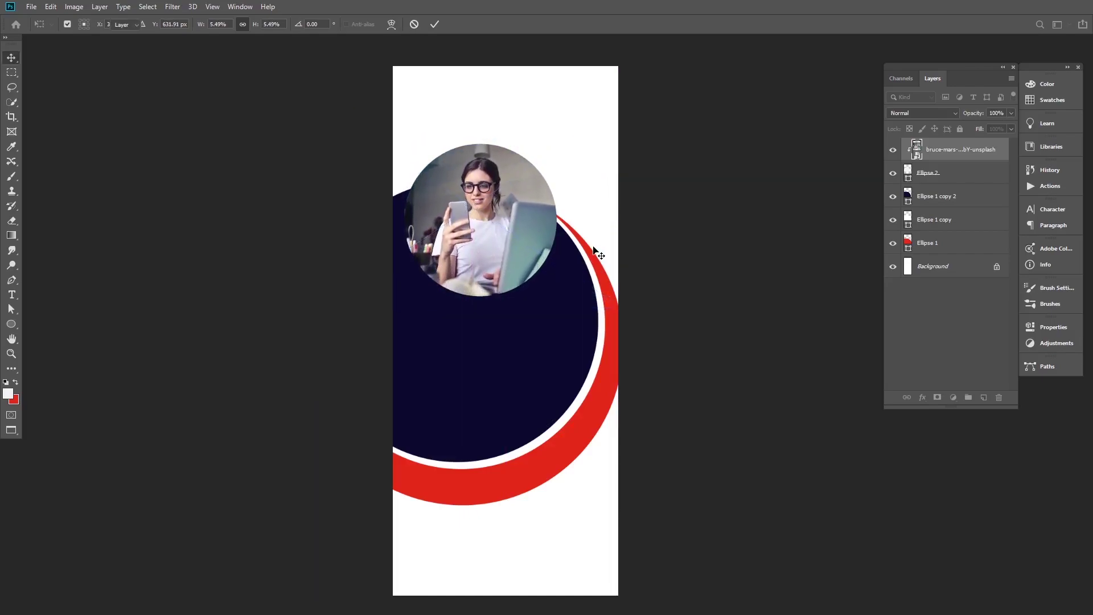
pyautogui.click(341, 337)
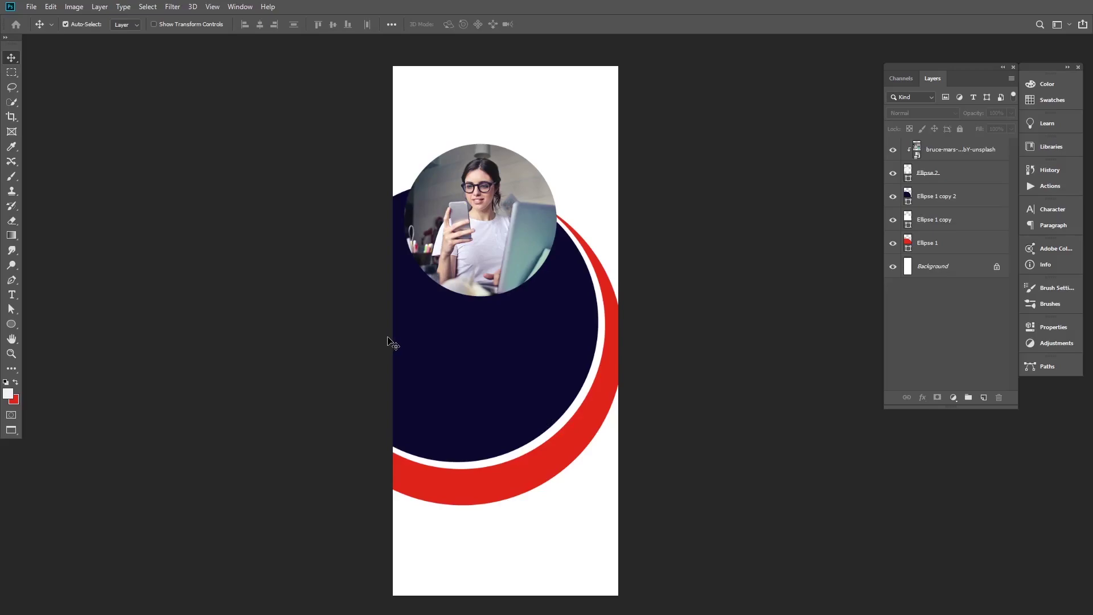
# Add white three-line text 'ONLINE / BUSINES / INTELLIGENCE' on the navy circle.
pyautogui.click(12, 295)
pyautogui.click(451, 356)
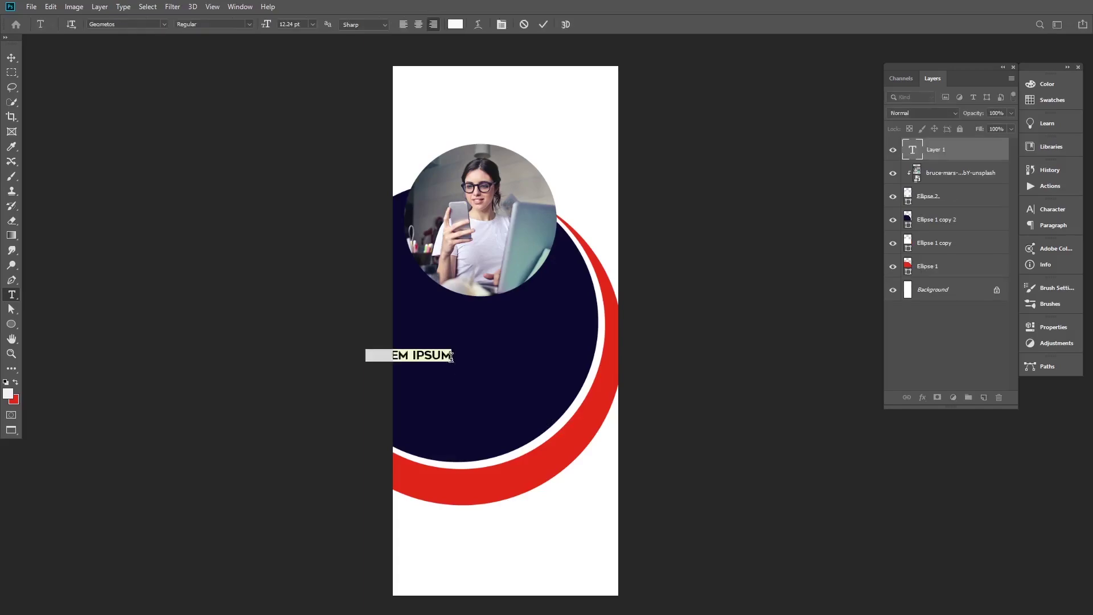
pyautogui.press('BackSpace')
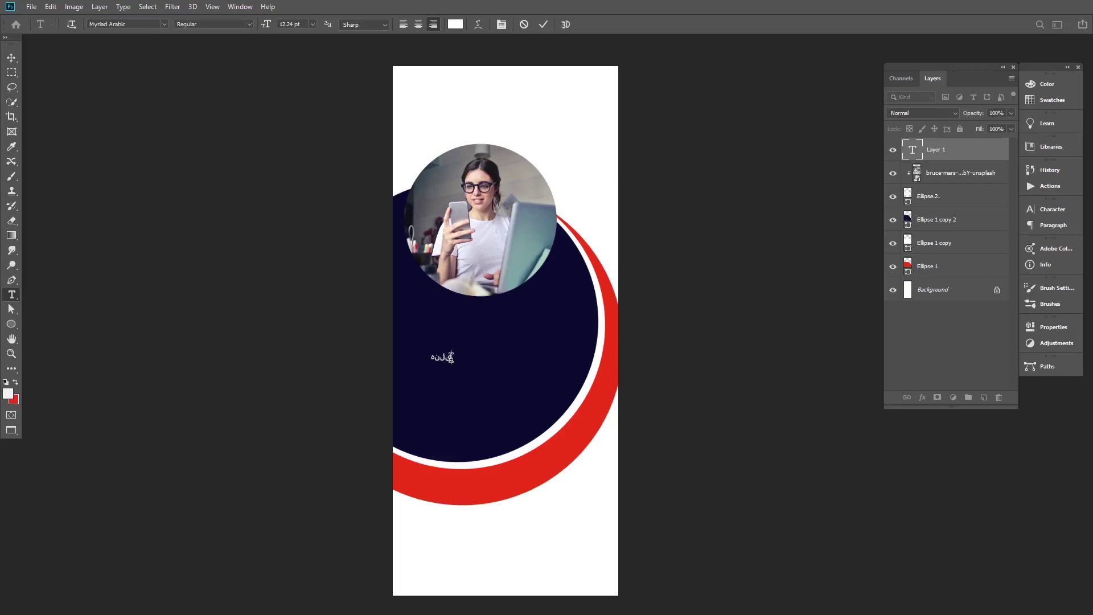
pyautogui.press('BackSpace')
pyautogui.press('BackSpace')
pyautogui.press('BackSpace')
pyautogui.write('INE BU')
pyautogui.write('SINE')
pyautogui.write('S')
pyautogui.press('Return')
pyautogui.write('INTE')
pyautogui.write('LLI')
pyautogui.write('GENCE')
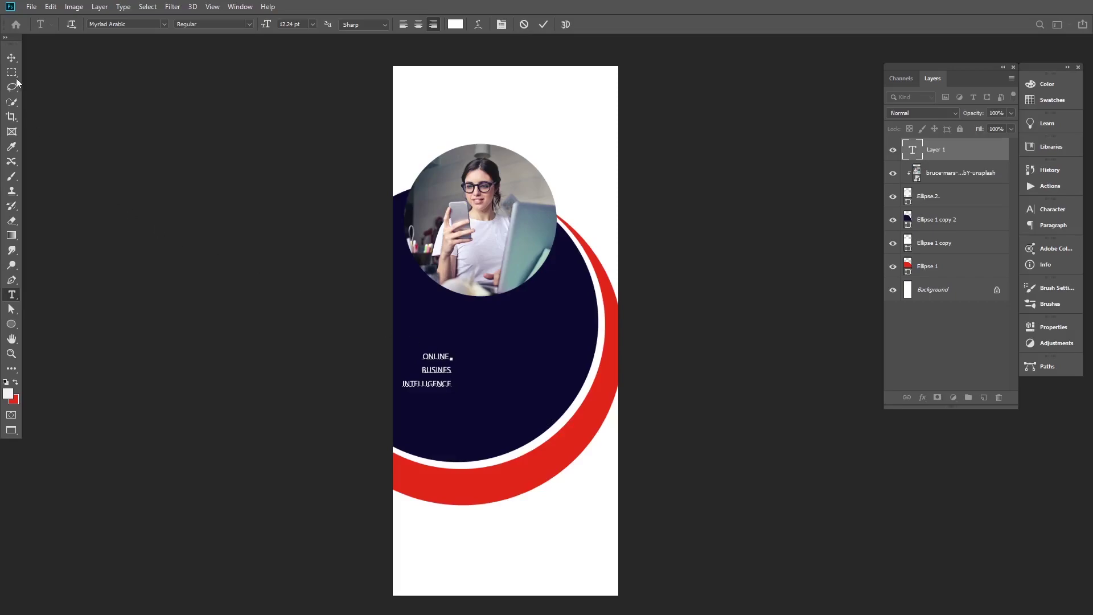
pyautogui.click(11, 59)
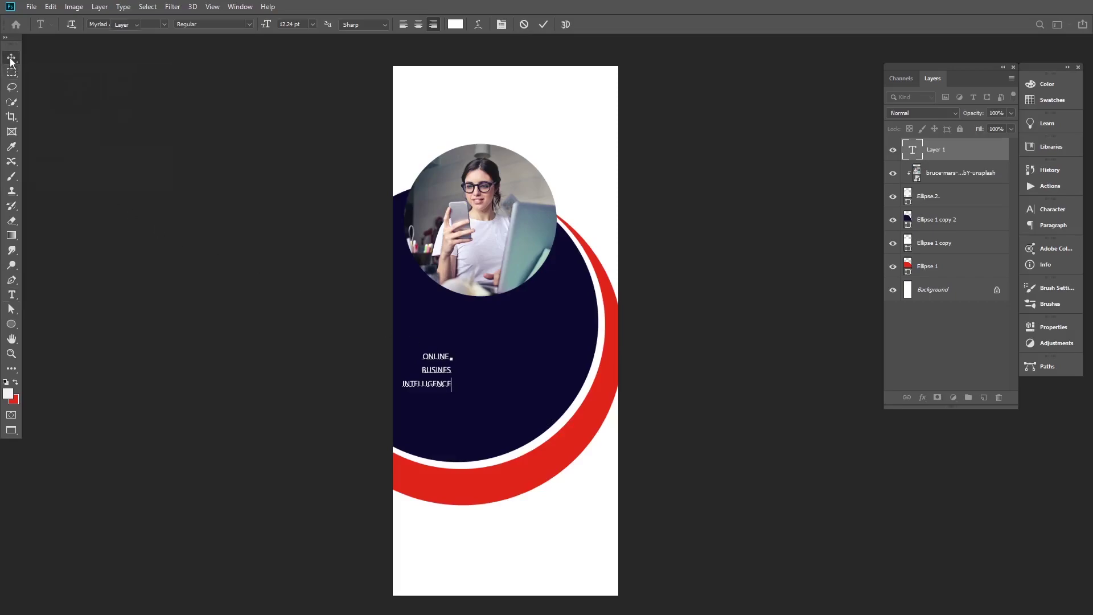
# Left-align the headline and enlarge it to about 262%.
pyautogui.click(1046, 208)
pyautogui.click(947, 204)
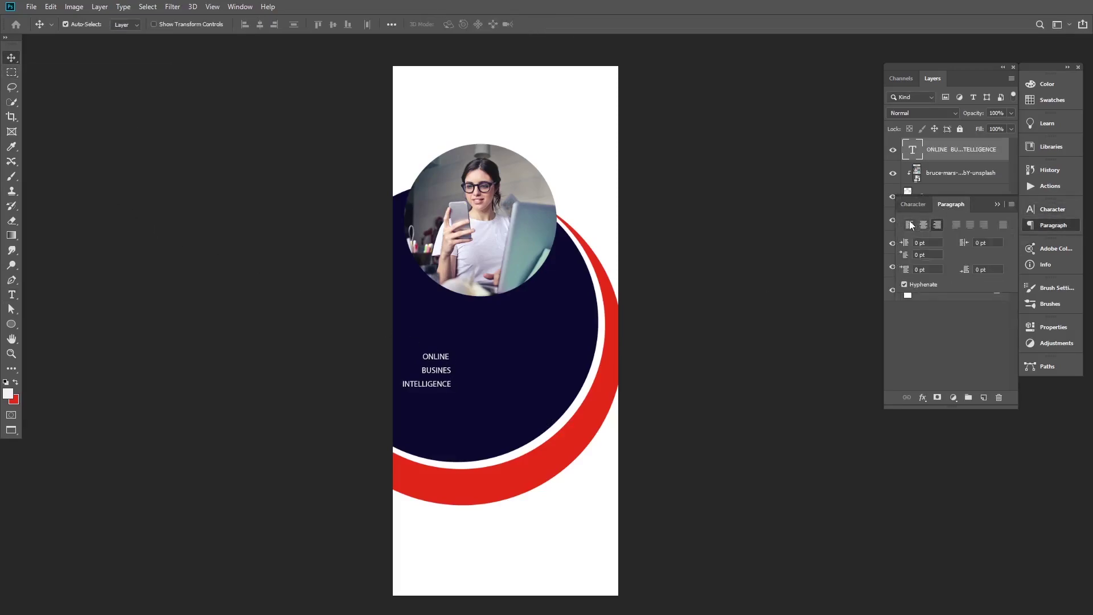
pyautogui.click(910, 216)
pyautogui.click(912, 205)
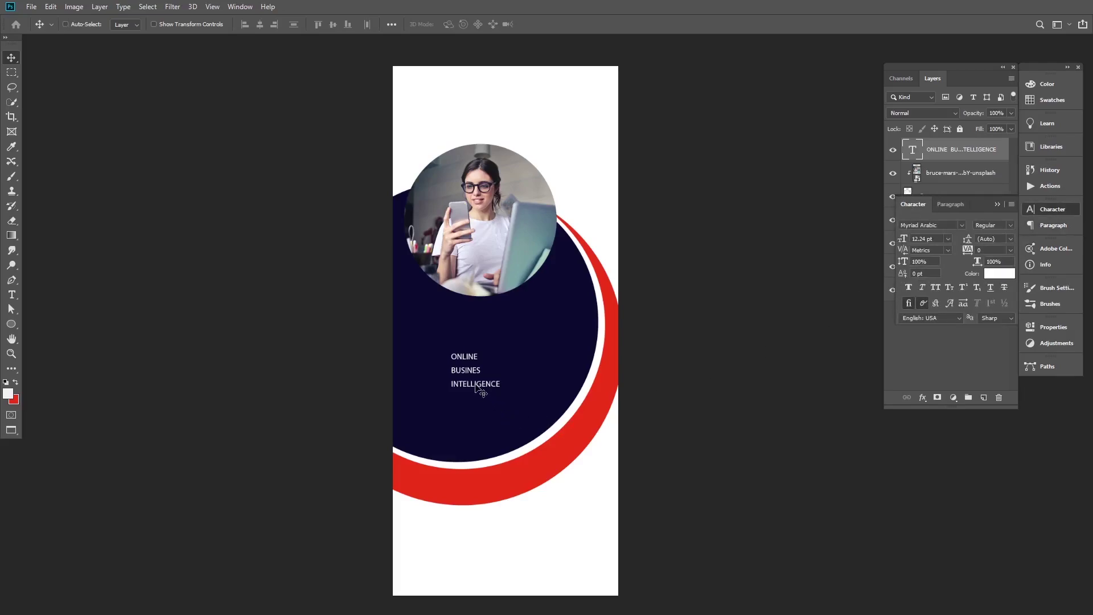
pyautogui.hotkey('ctrl', 't')
pyautogui.moveTo(500, 391)
pyautogui.mouseDown()
pyautogui.moveTo(599, 439)
pyautogui.moveTo(495, 404)
pyautogui.mouseUp()
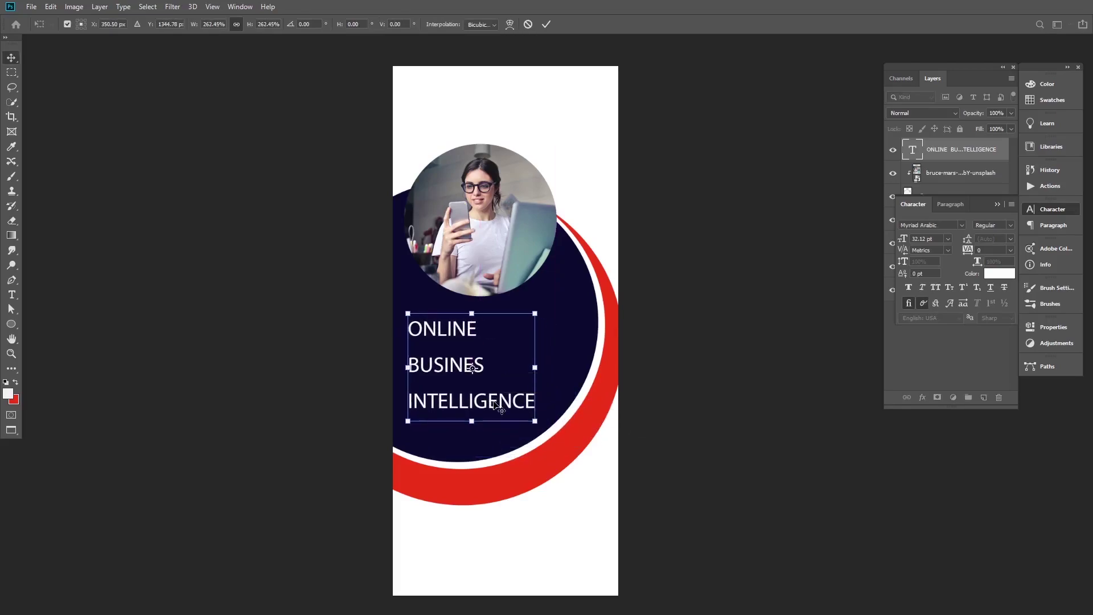
pyautogui.press('Return')
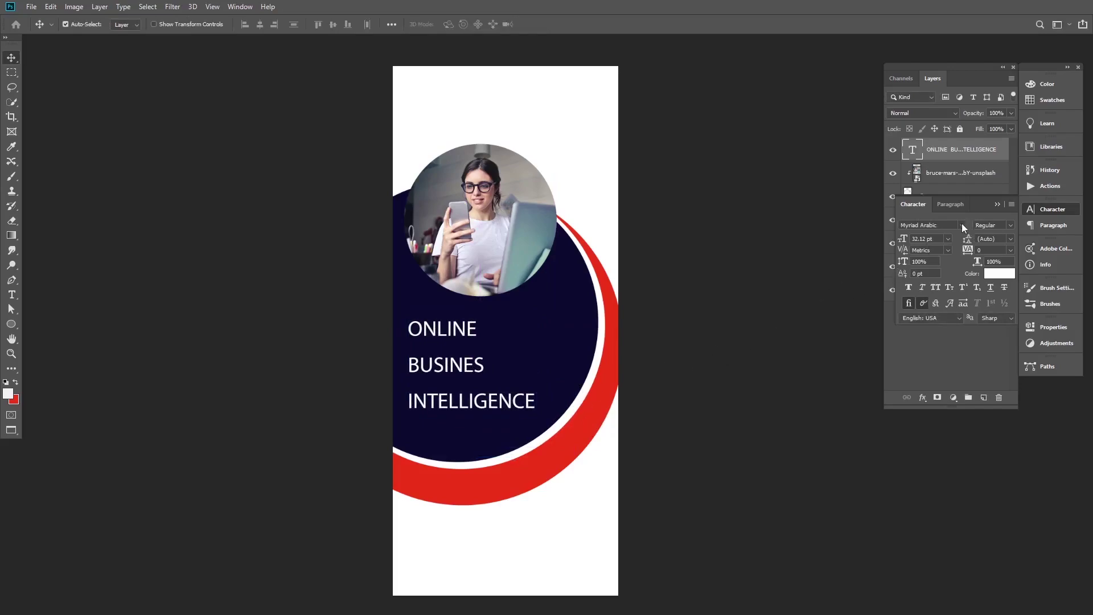
# Set the headline font to Bahnschrift.
pyautogui.click(961, 225)
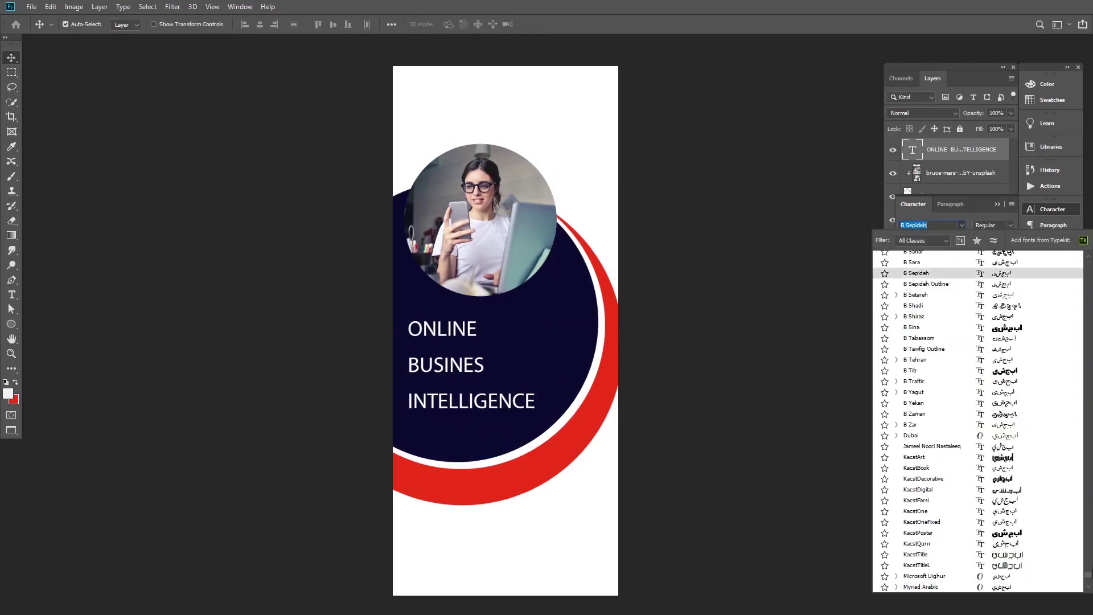
pyautogui.moveTo(1088, 576); pyautogui.dragTo(1090, 256)
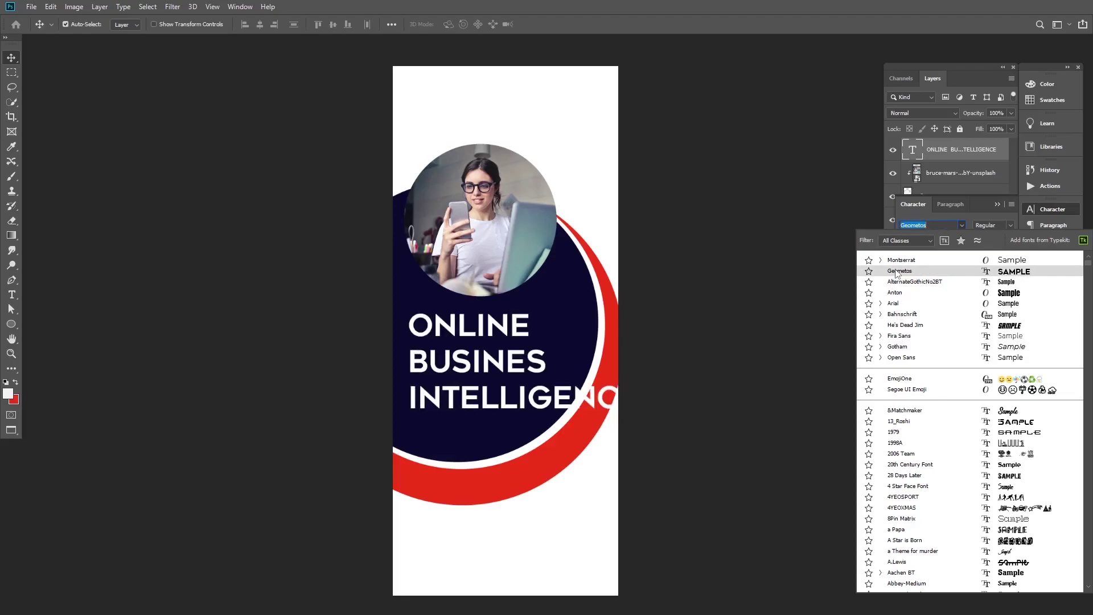
pyautogui.click(901, 317)
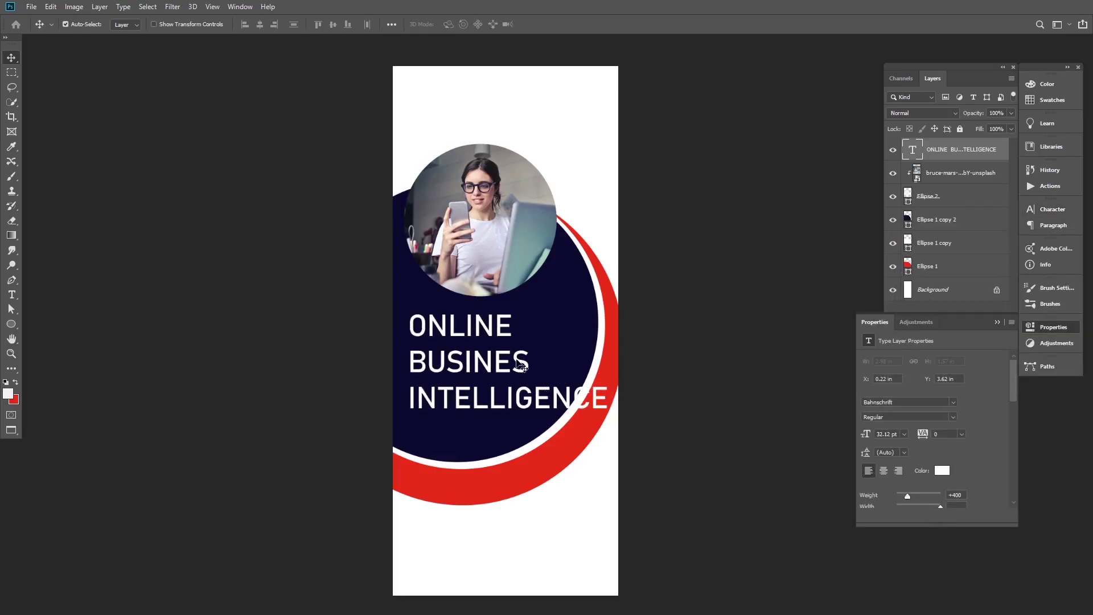
# Set the word ONLINE in Geometos.
pyautogui.doubleClick(505, 334)
pyautogui.moveTo(505, 335); pyautogui.dragTo(398, 318)
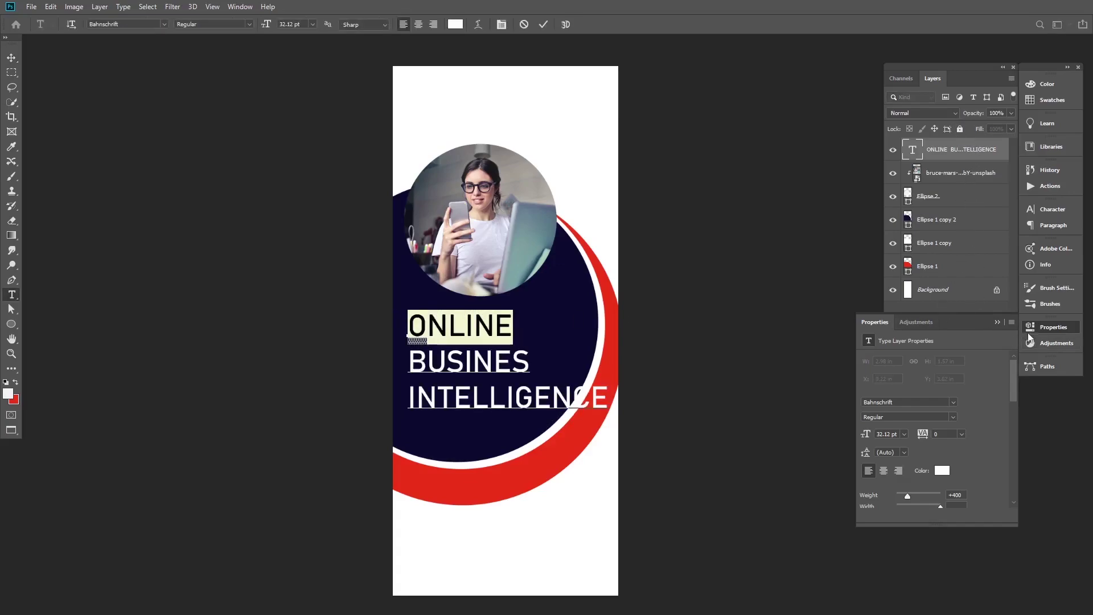
pyautogui.click(1052, 209)
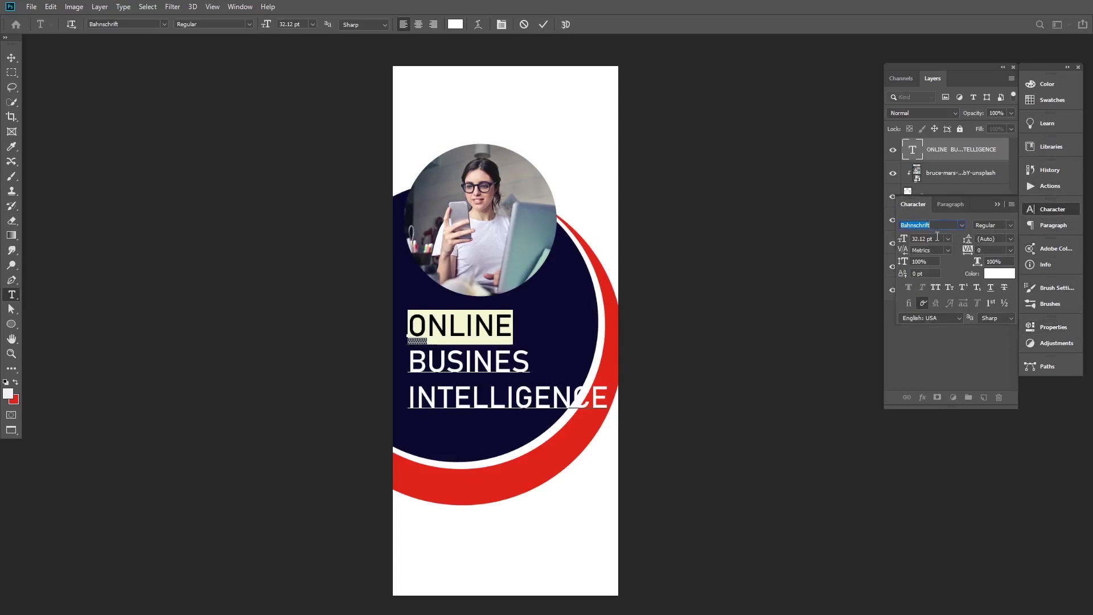
pyautogui.click(962, 223)
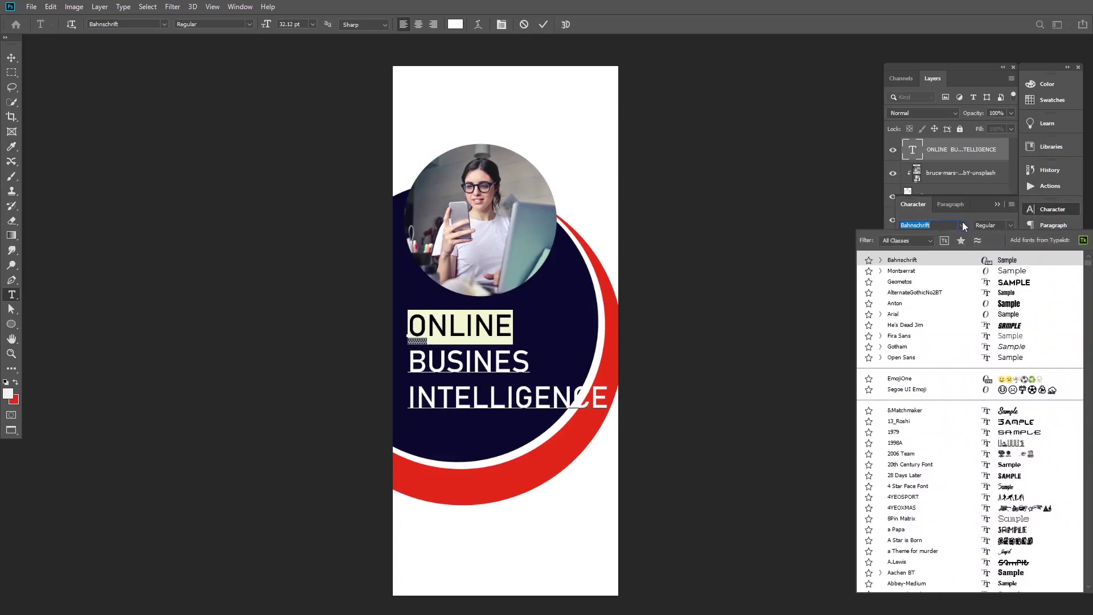
pyautogui.click(904, 283)
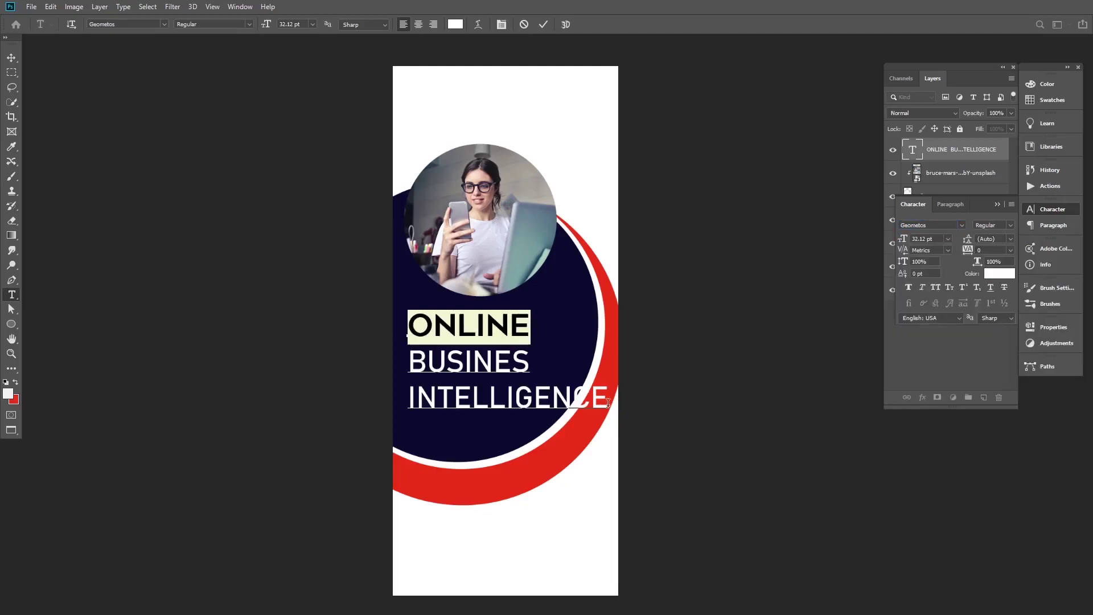
# Set INTELLIGENCE in Geometos at 12.12 pt and shrink ONLINE to 16.12 pt.
pyautogui.moveTo(604, 397); pyautogui.dragTo(408, 398)
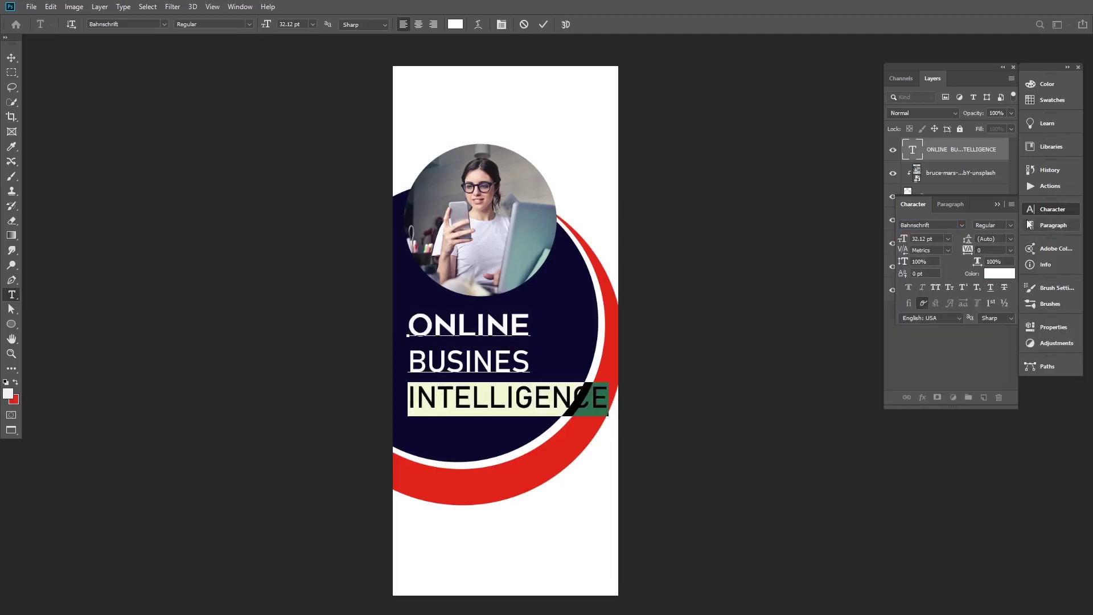
pyautogui.click(960, 227)
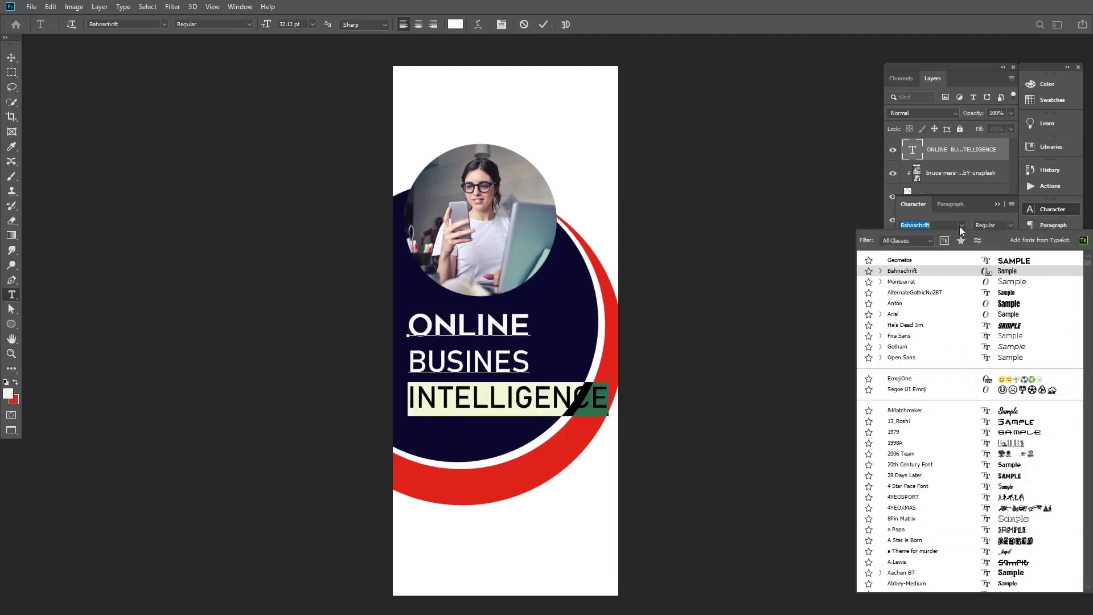
pyautogui.click(916, 263)
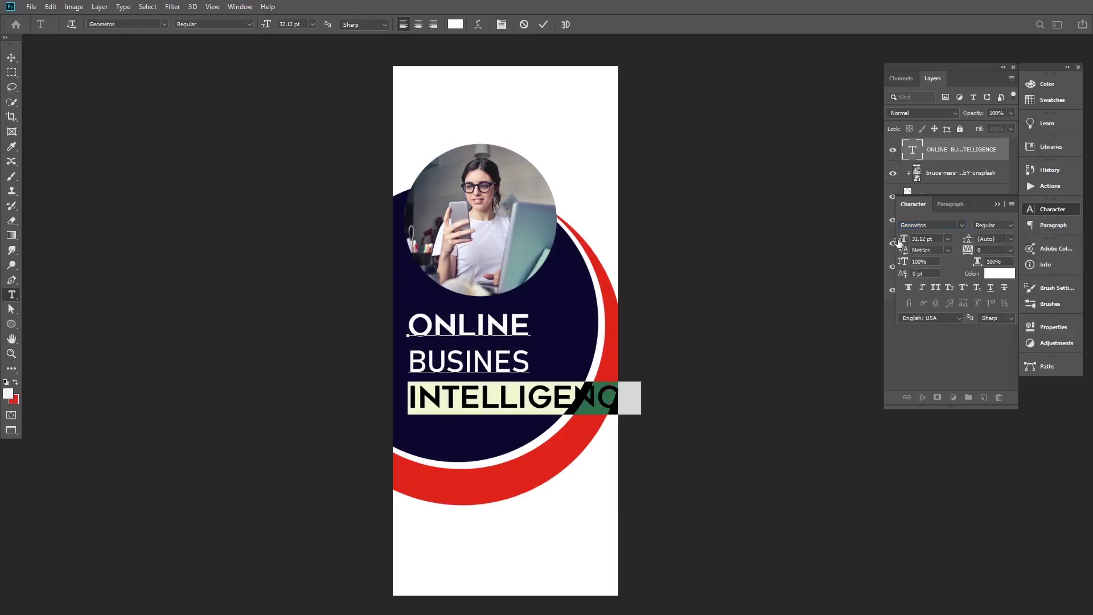
pyautogui.moveTo(898, 242); pyautogui.dragTo(889, 240)
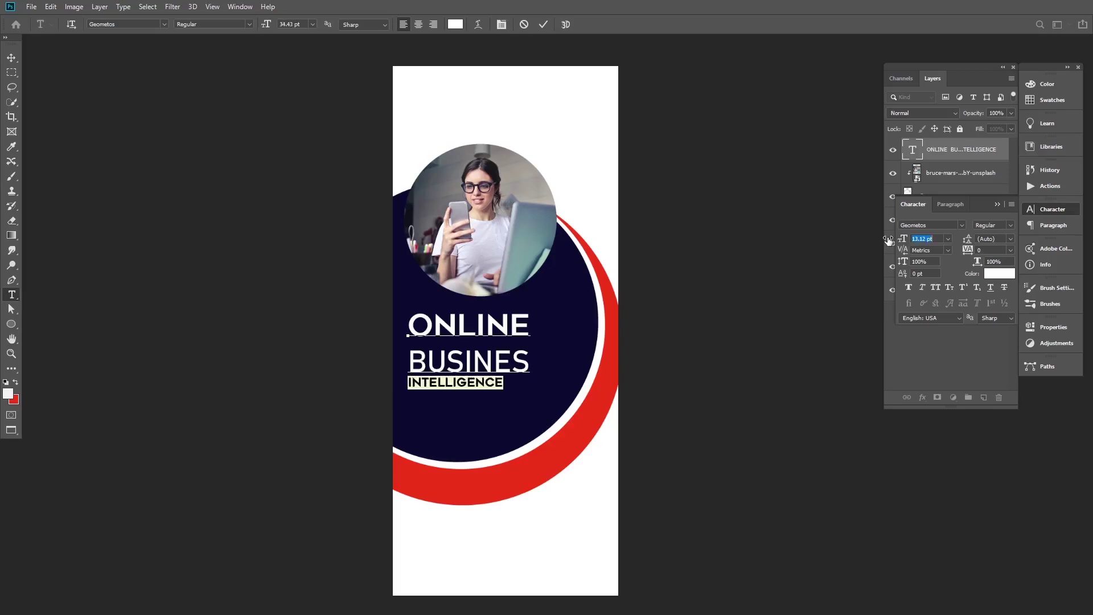
pyautogui.moveTo(530, 329); pyautogui.dragTo(412, 326)
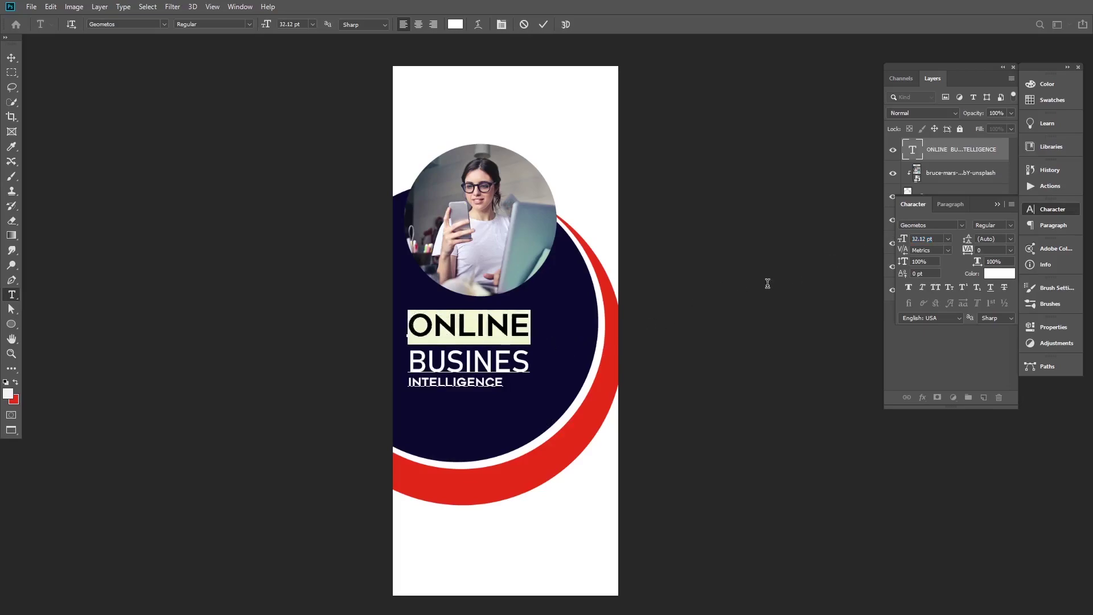
pyautogui.moveTo(907, 240); pyautogui.dragTo(896, 241)
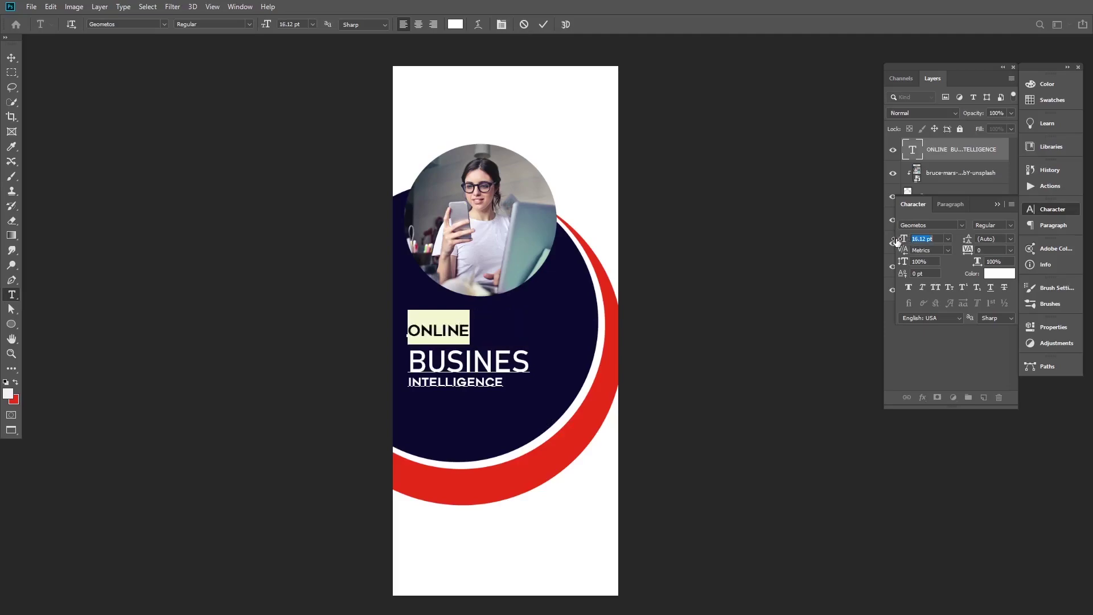
# Move the headline block slightly up and left and enlarge it to about 133%.
pyautogui.click(11, 57)
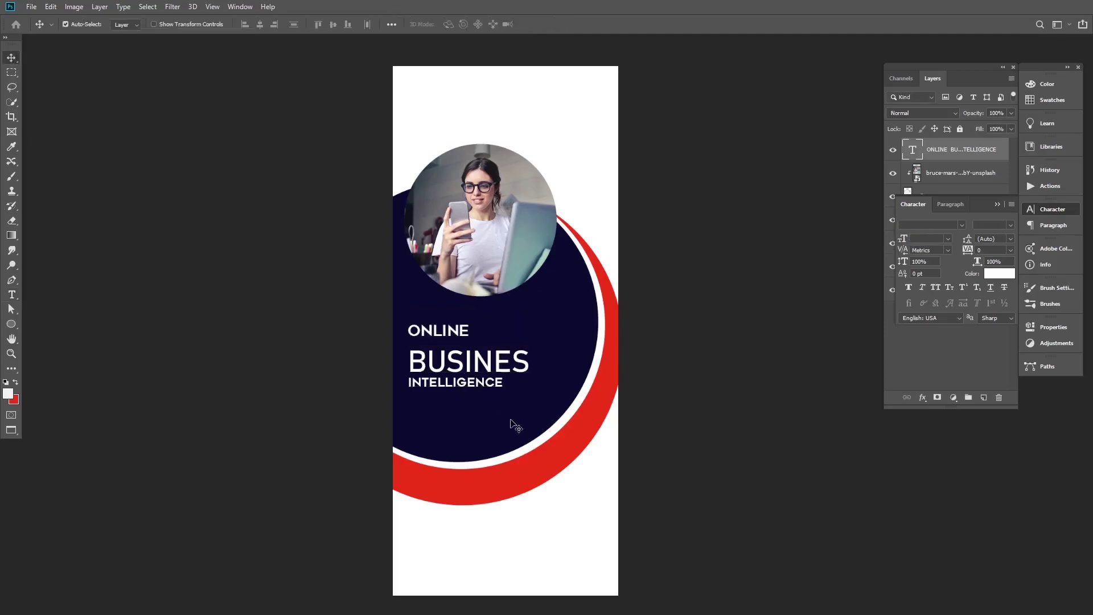
pyautogui.moveTo(468, 370); pyautogui.dragTo(465, 365)
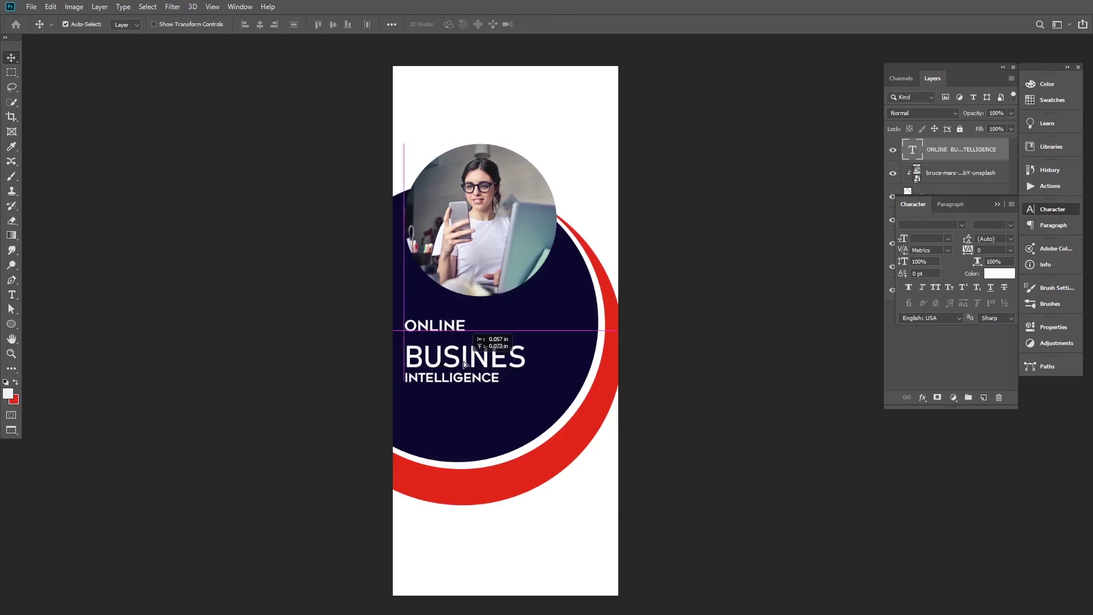
pyautogui.hotkey('ctrl', 't')
pyautogui.moveTo(521, 386); pyautogui.dragTo(566, 408)
pyautogui.press('Return')
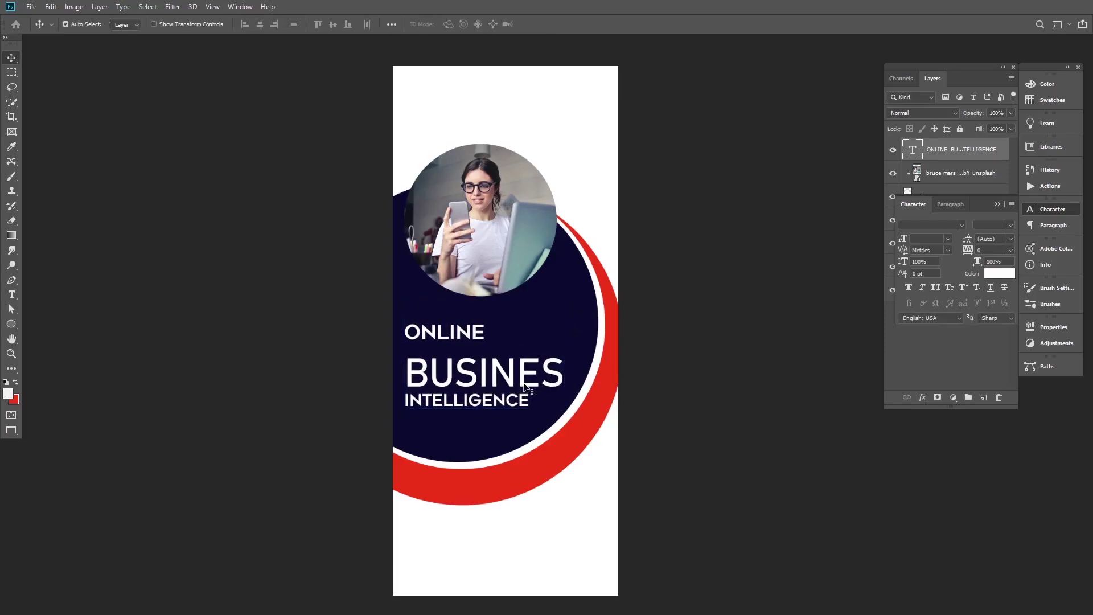
# Add the missing S so the middle word reads BUSINESS.
pyautogui.doubleClick(551, 383)
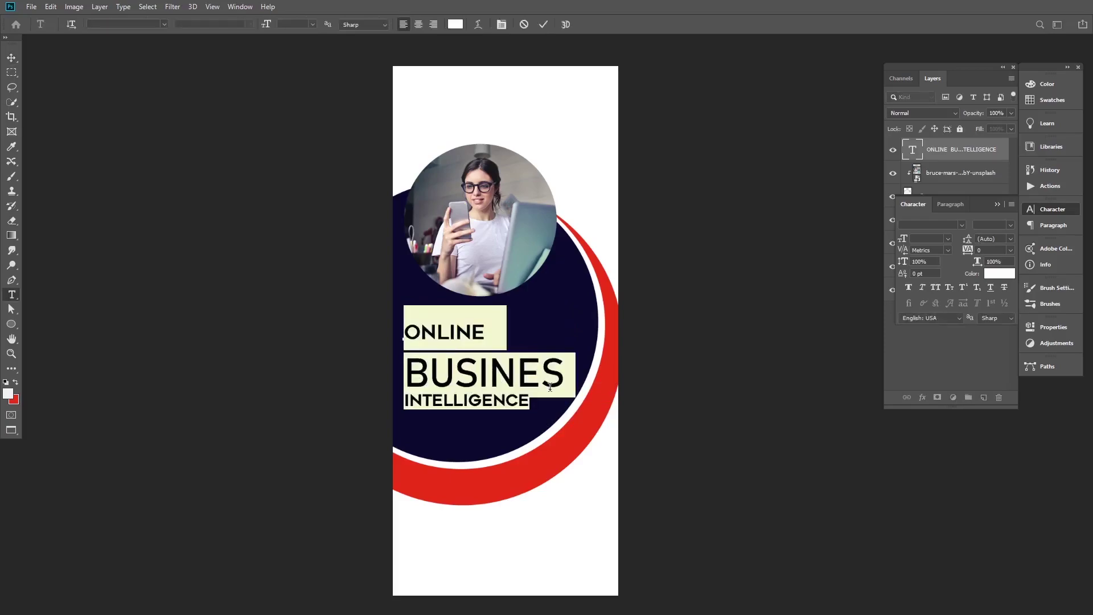
pyautogui.click(550, 386)
pyautogui.write('S')
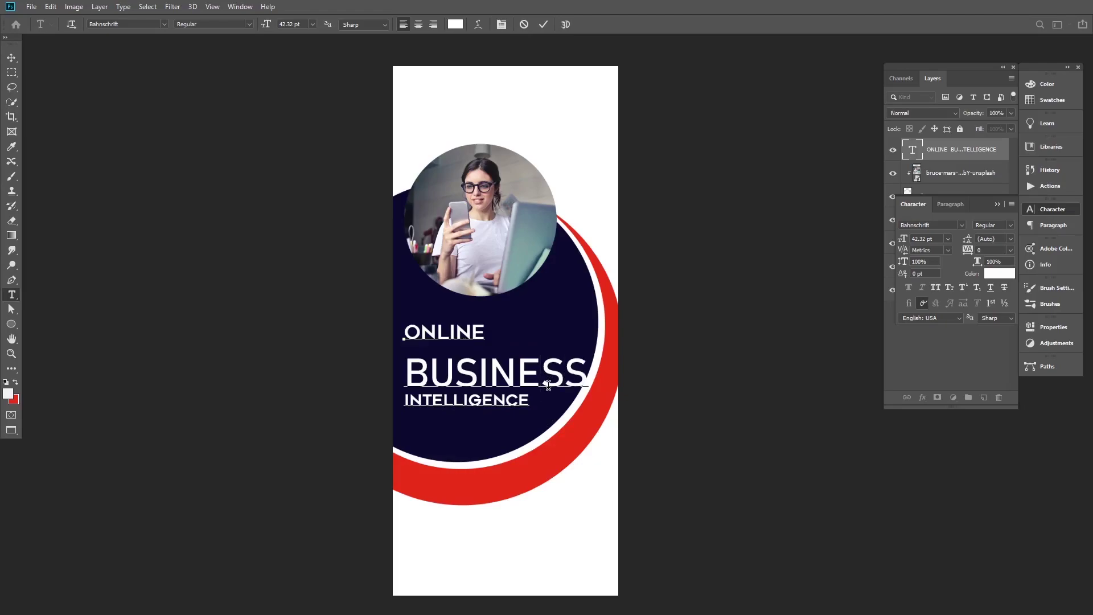
pyautogui.click(12, 58)
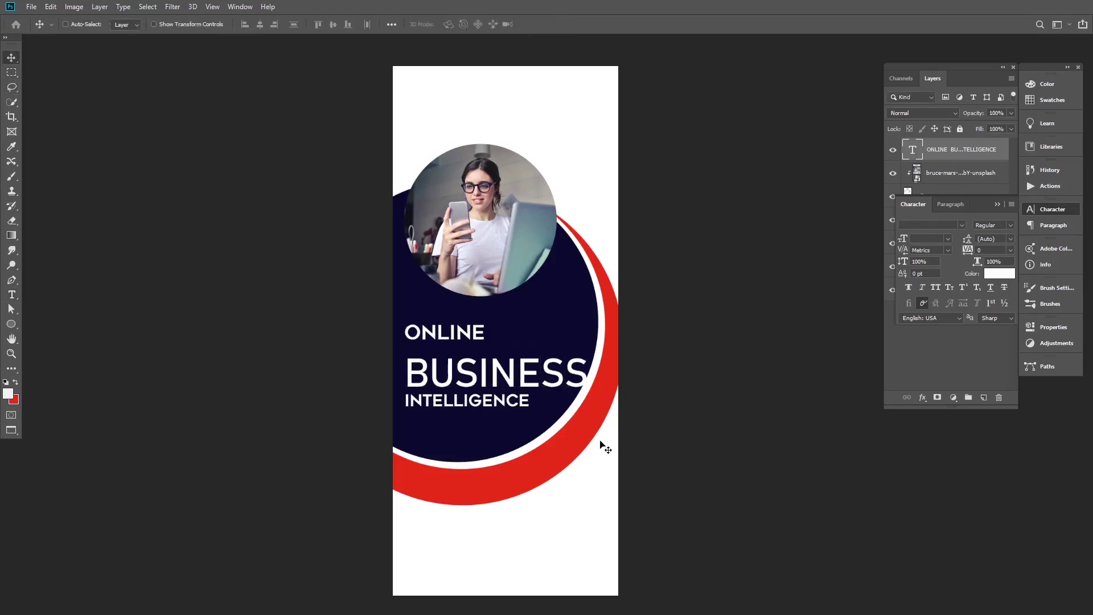
# Scale the whole headline block down to about 90%.
pyautogui.hotkey('ctrl', 't')
pyautogui.moveTo(590, 411); pyautogui.dragTo(575, 409)
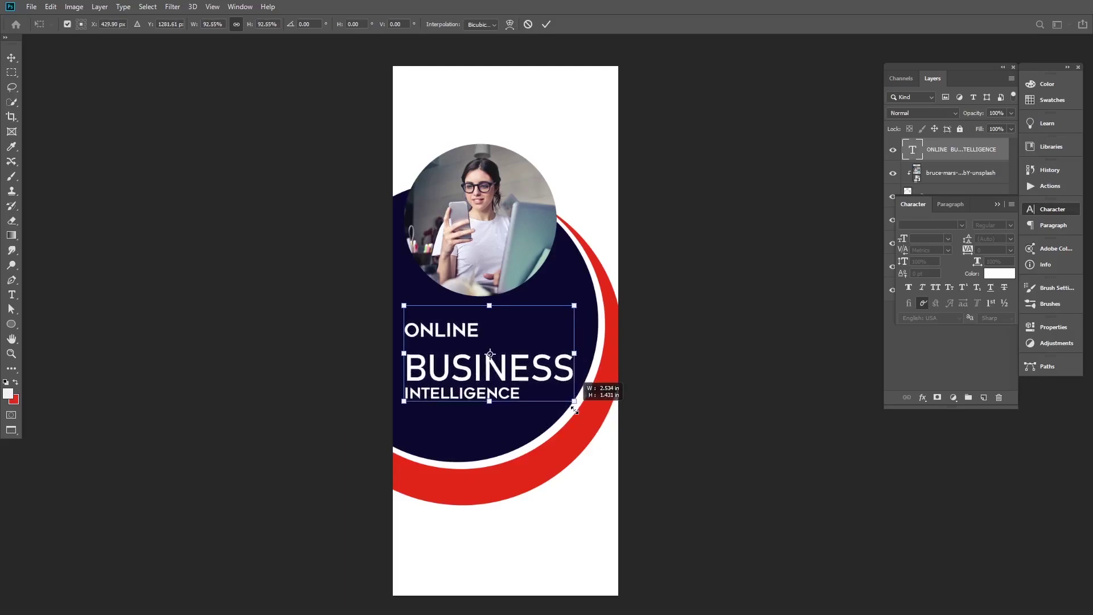
pyautogui.press('Return')
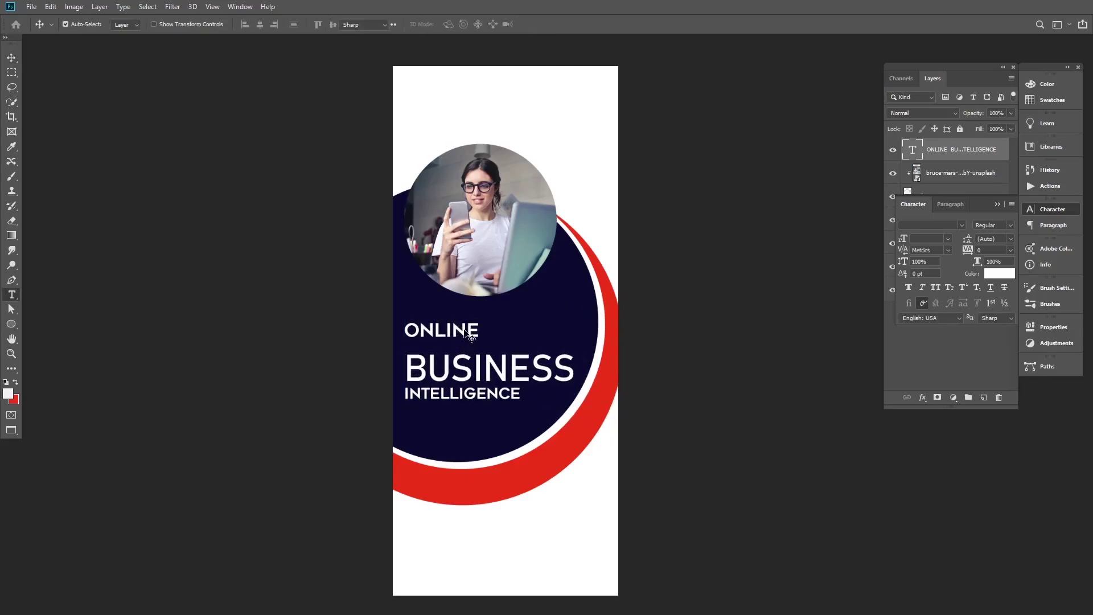
# Reset the leading of the ONLINE line to Auto.
pyautogui.press('t')
pyautogui.moveTo(479, 333); pyautogui.dragTo(405, 330)
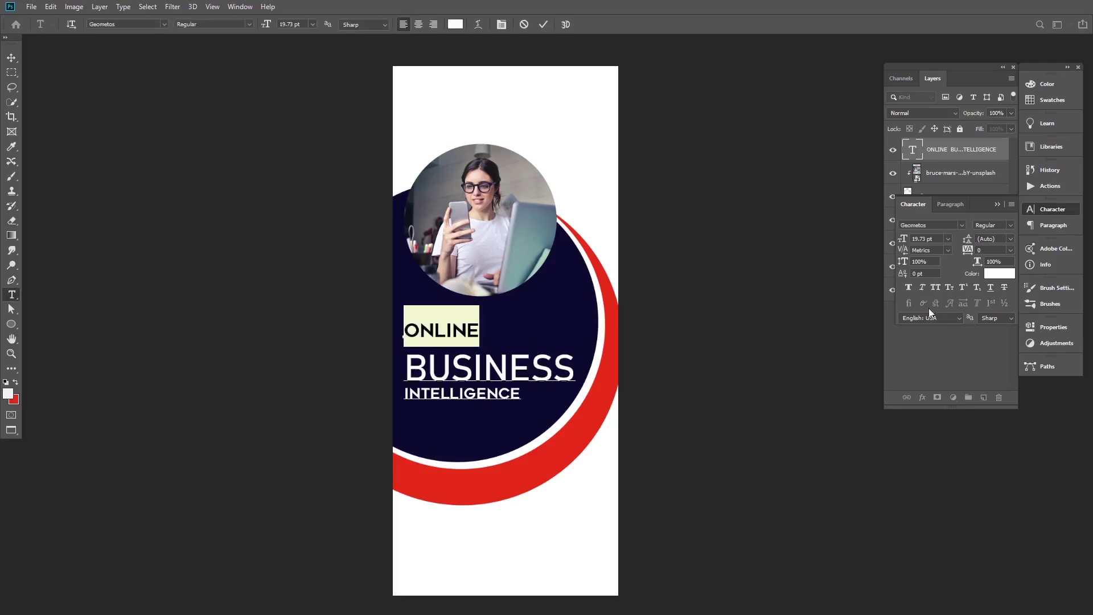
pyautogui.moveTo(967, 241)
pyautogui.mouseDown()
pyautogui.moveTo(979, 243)
pyautogui.moveTo(966, 244)
pyautogui.mouseUp()
pyautogui.click(1010, 240)
pyautogui.click(474, 336)
pyautogui.moveTo(479, 333); pyautogui.dragTo(396, 324)
pyautogui.click(573, 371)
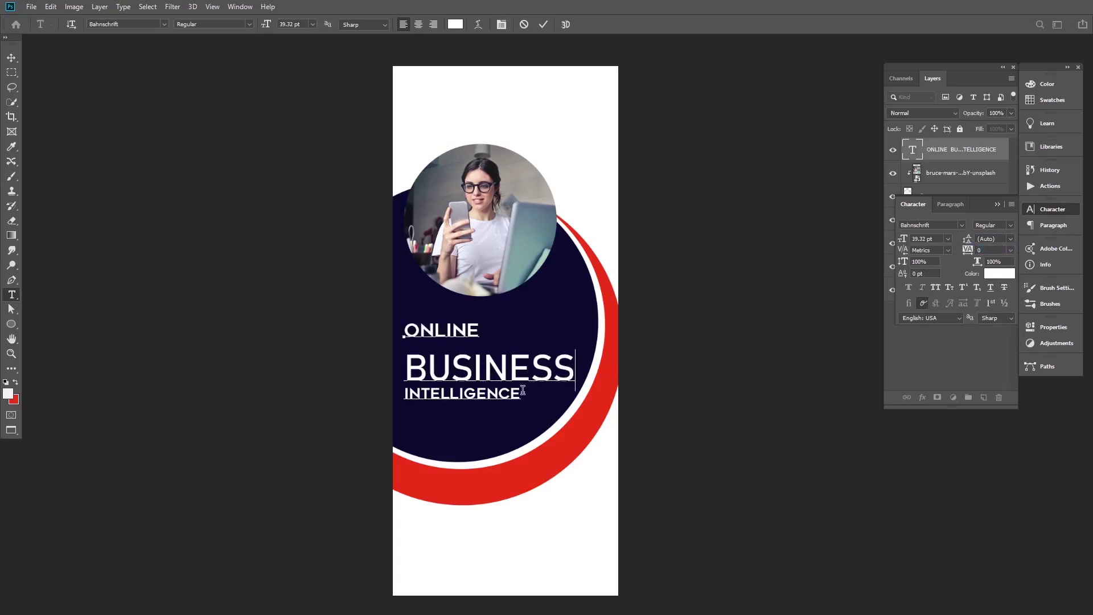
# Adjust the leading so INTELLIGENCE sits close under BUSINESS, then commit the text.
pyautogui.moveTo(522, 393); pyautogui.dragTo(403, 357)
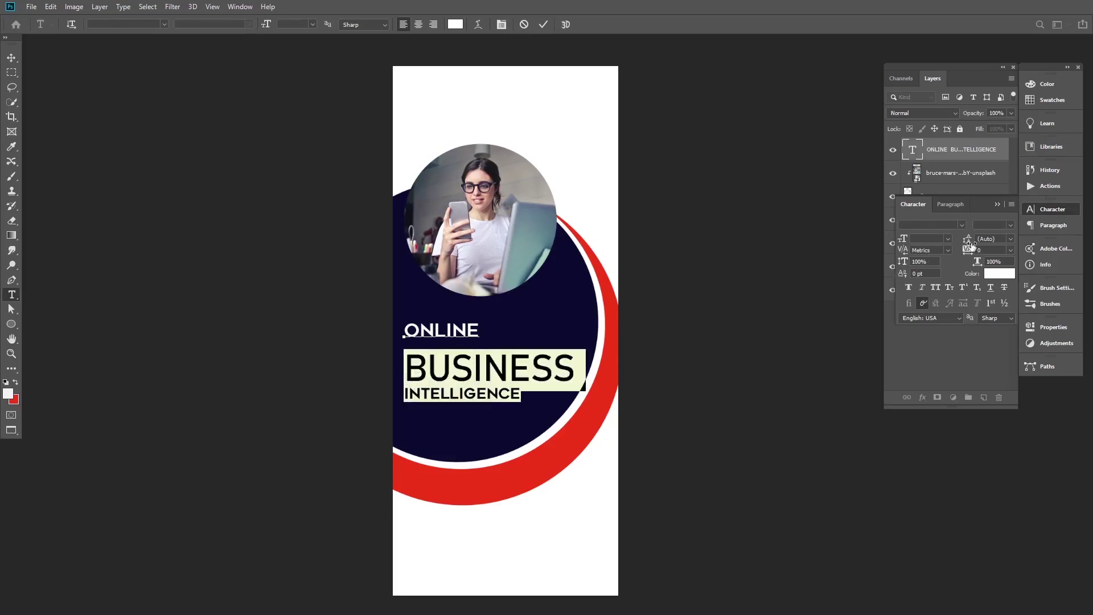
pyautogui.moveTo(971, 244); pyautogui.dragTo(959, 240)
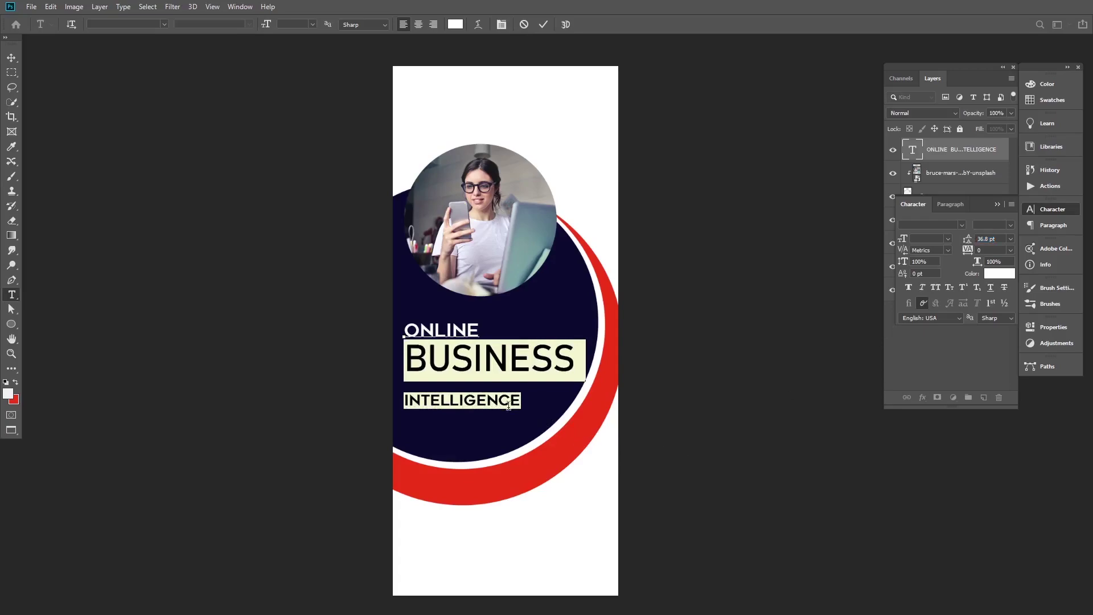
pyautogui.moveTo(518, 400); pyautogui.dragTo(394, 402)
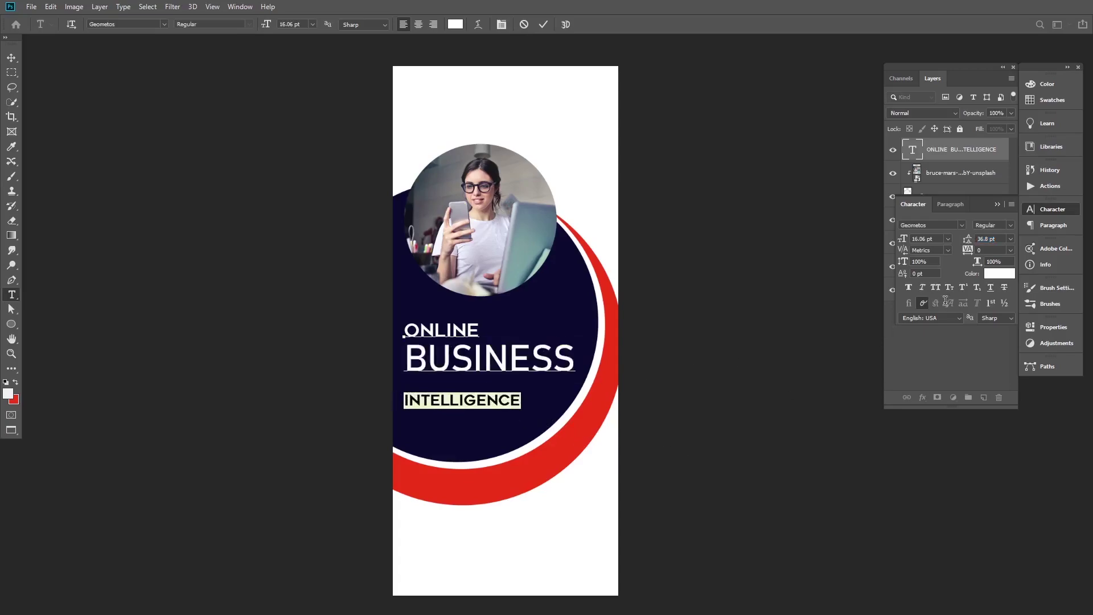
pyautogui.moveTo(968, 239); pyautogui.dragTo(958, 242)
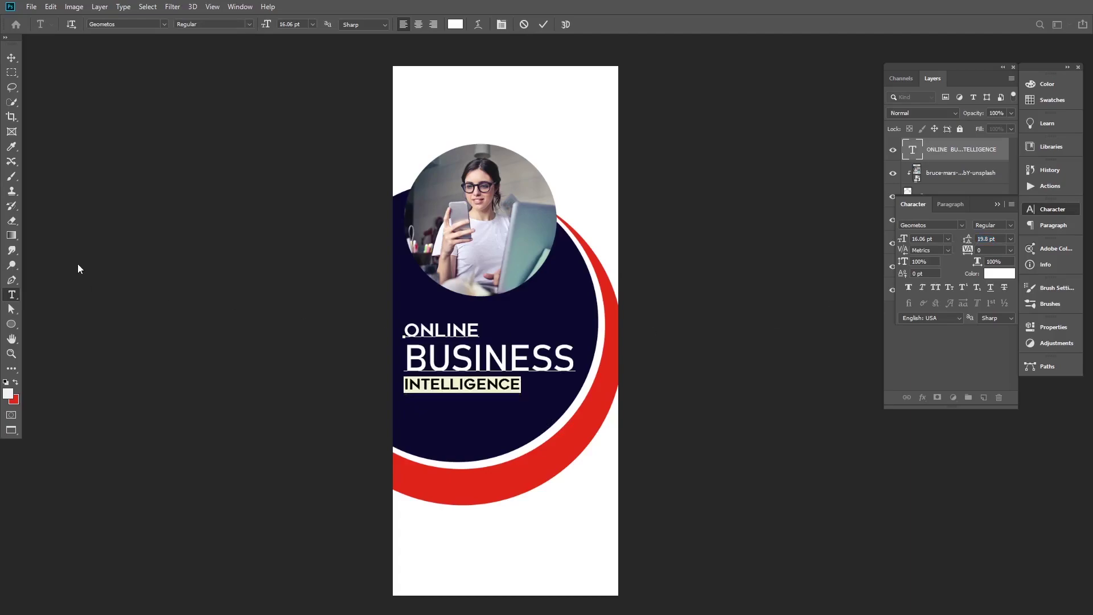
pyautogui.click(11, 57)
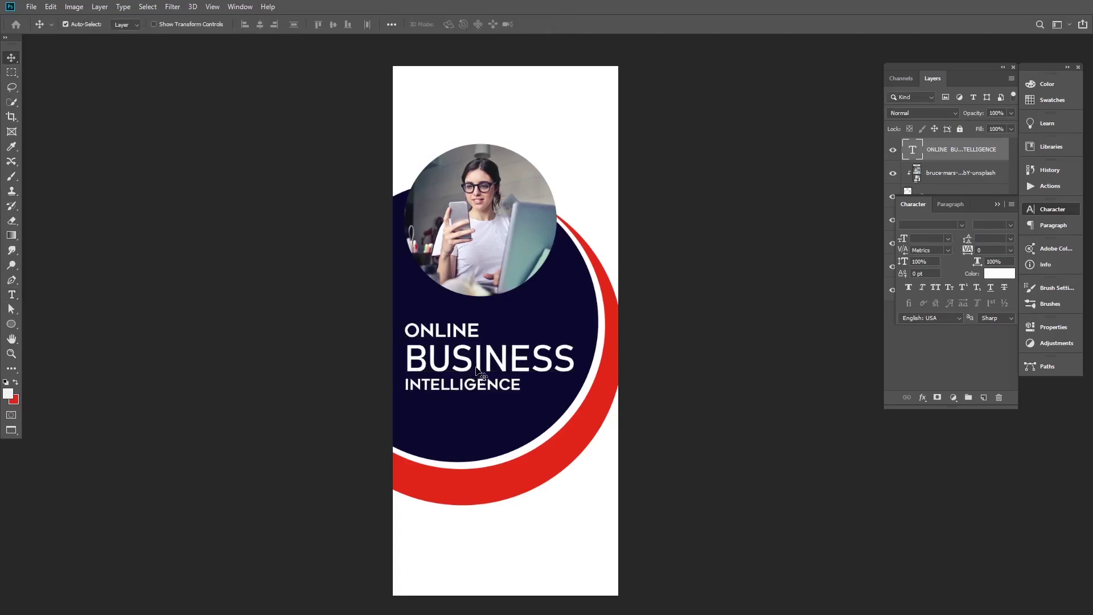
# Nudge the headline block slightly lower on the navy circle.
pyautogui.moveTo(482, 374); pyautogui.dragTo(479, 373)
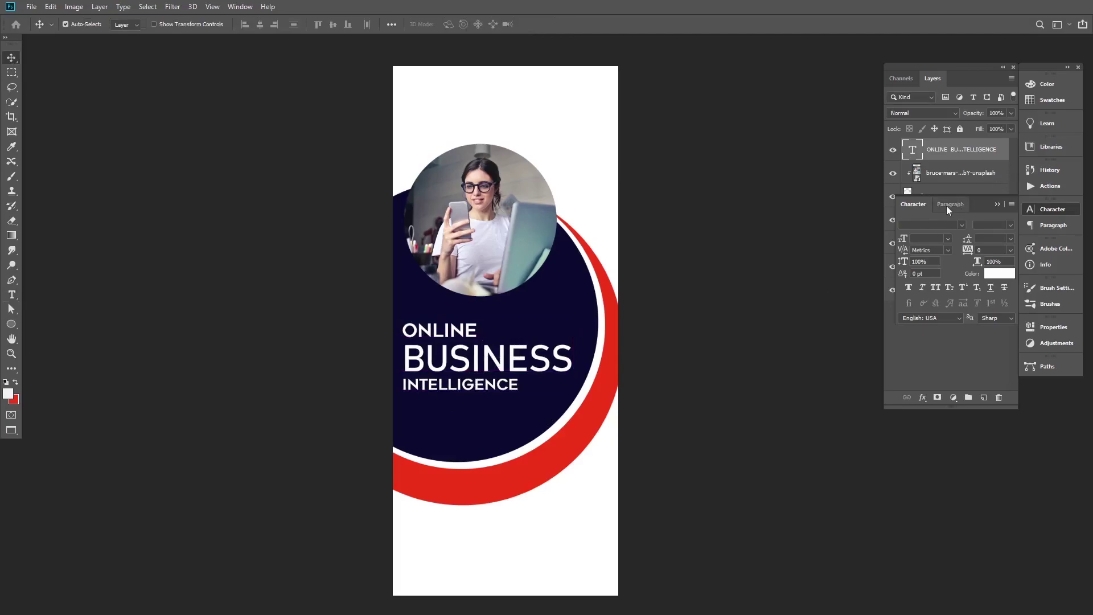
pyautogui.click(950, 204)
pyautogui.click(918, 206)
pyautogui.moveTo(461, 376); pyautogui.dragTo(468, 371)
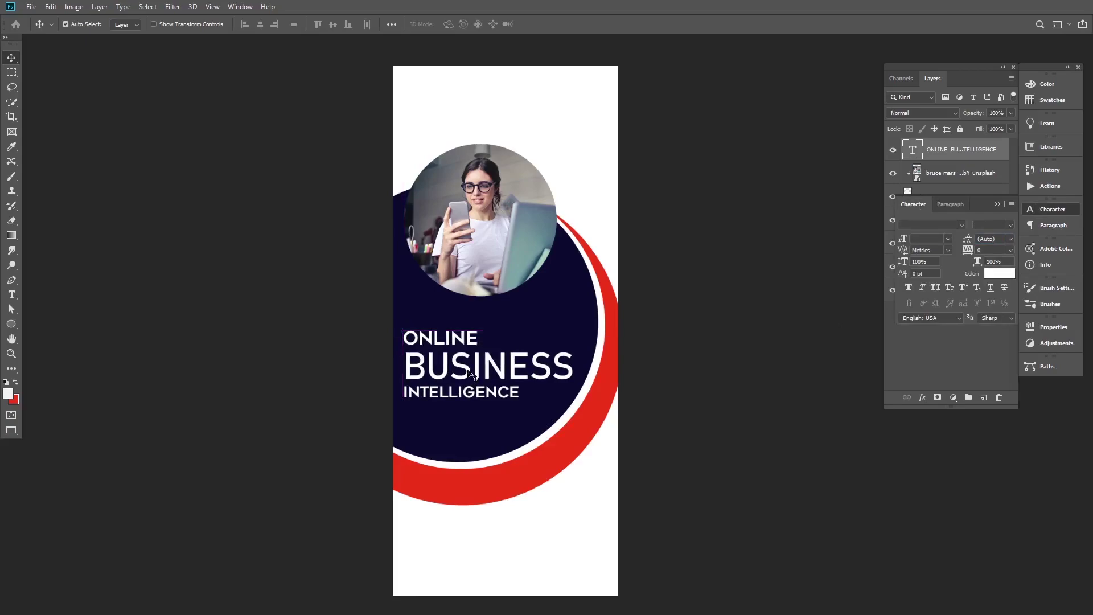
pyautogui.click(997, 204)
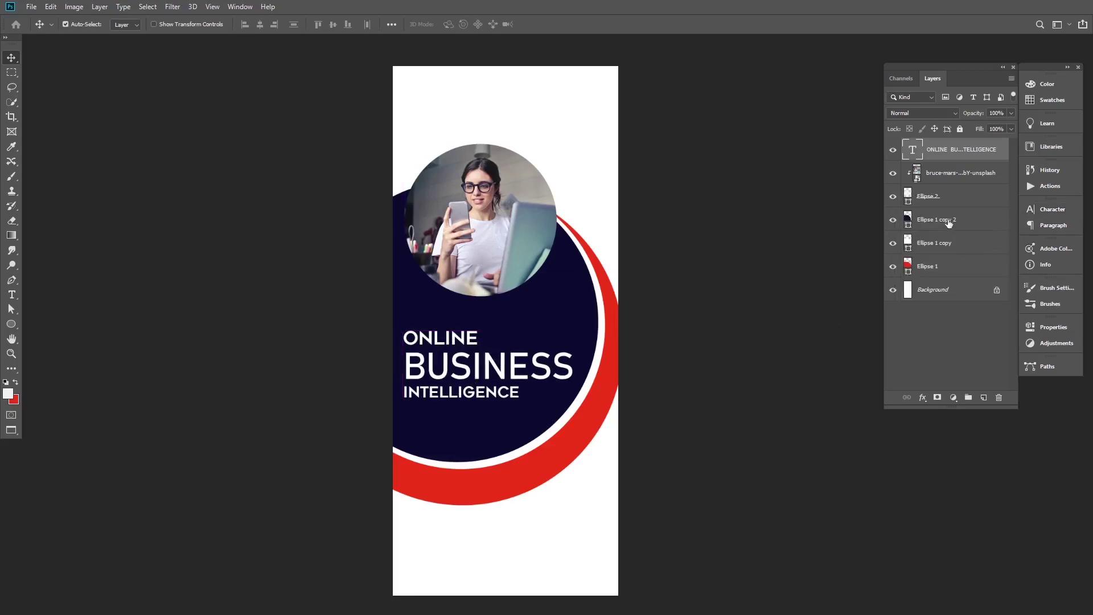
# Enlarge the photo to about 105.51% and shift it slightly left.
pyautogui.click(944, 179)
pyautogui.hotkey('ctrl', 't')
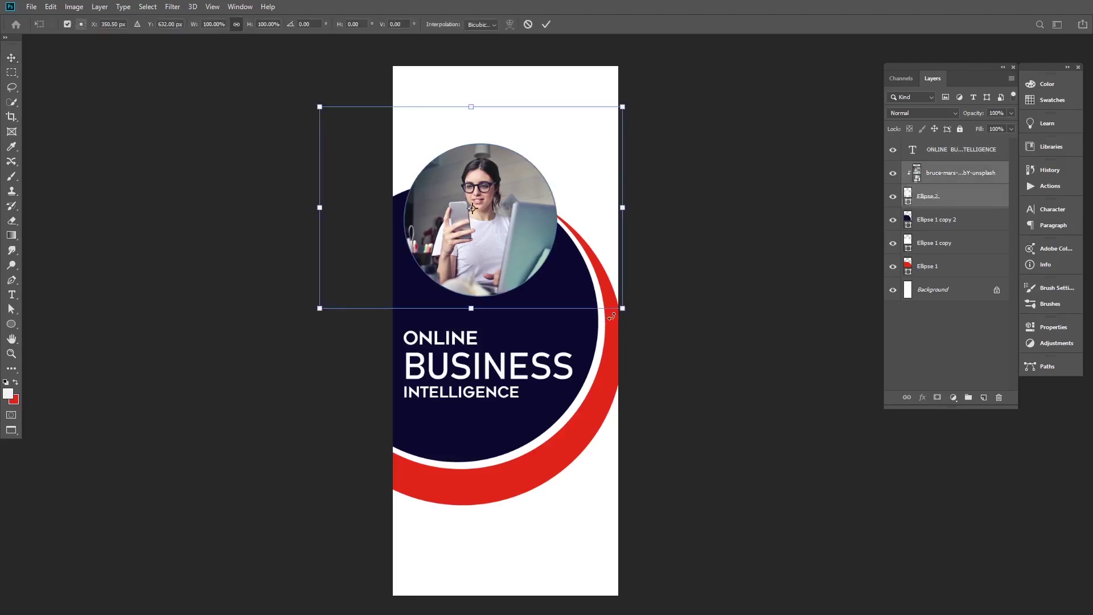
pyautogui.moveTo(623, 309); pyautogui.dragTo(640, 320)
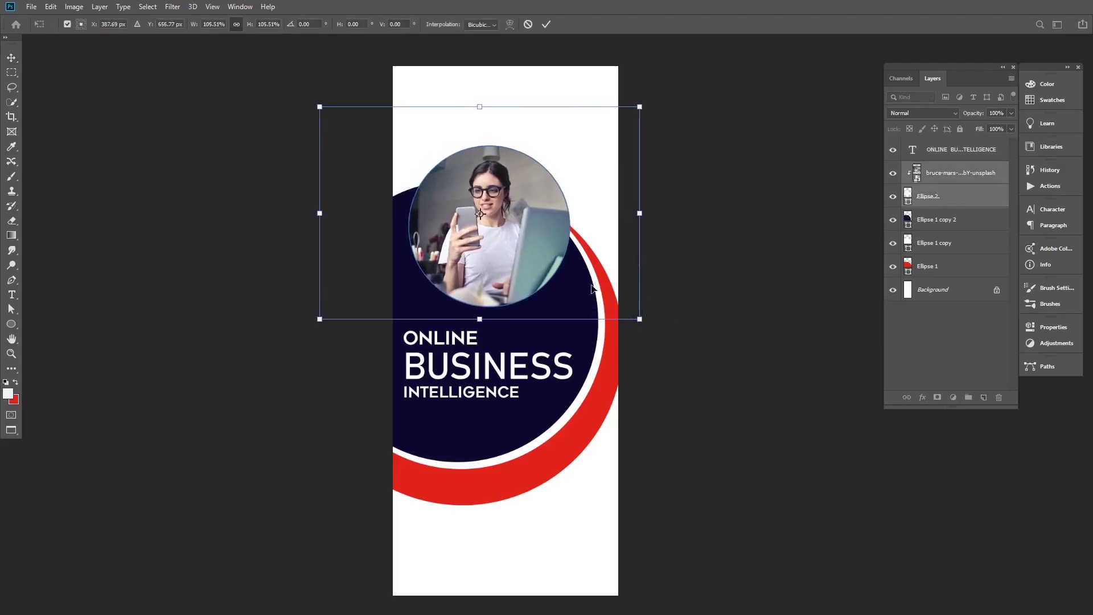
pyautogui.moveTo(594, 284)
pyautogui.mouseDown()
pyautogui.moveTo(574, 288)
pyautogui.moveTo(583, 288)
pyautogui.mouseUp()
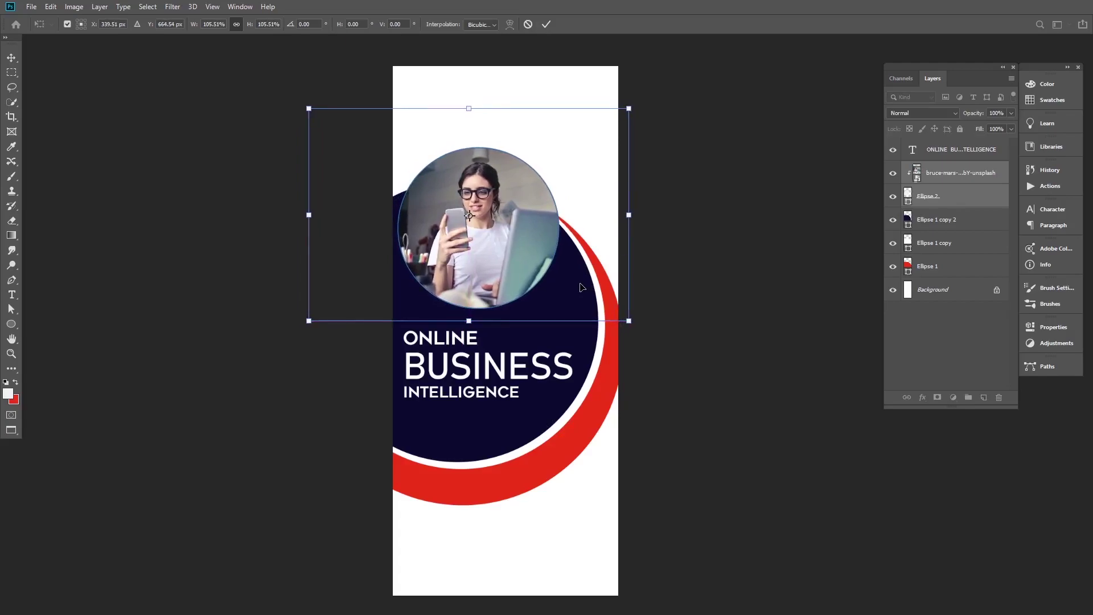
pyautogui.press('Return')
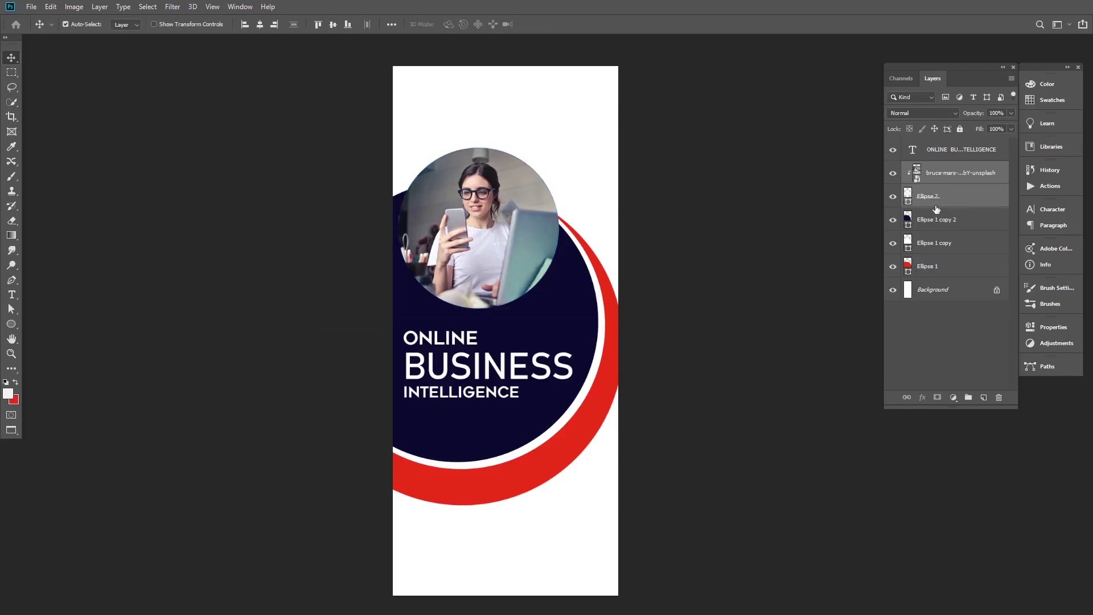
# Group the photo and circle layers as Group 1, scale it to about 101% and raise it slightly.
pyautogui.keyDown('shift'); pyautogui.click(935, 267); pyautogui.keyUp('shift')
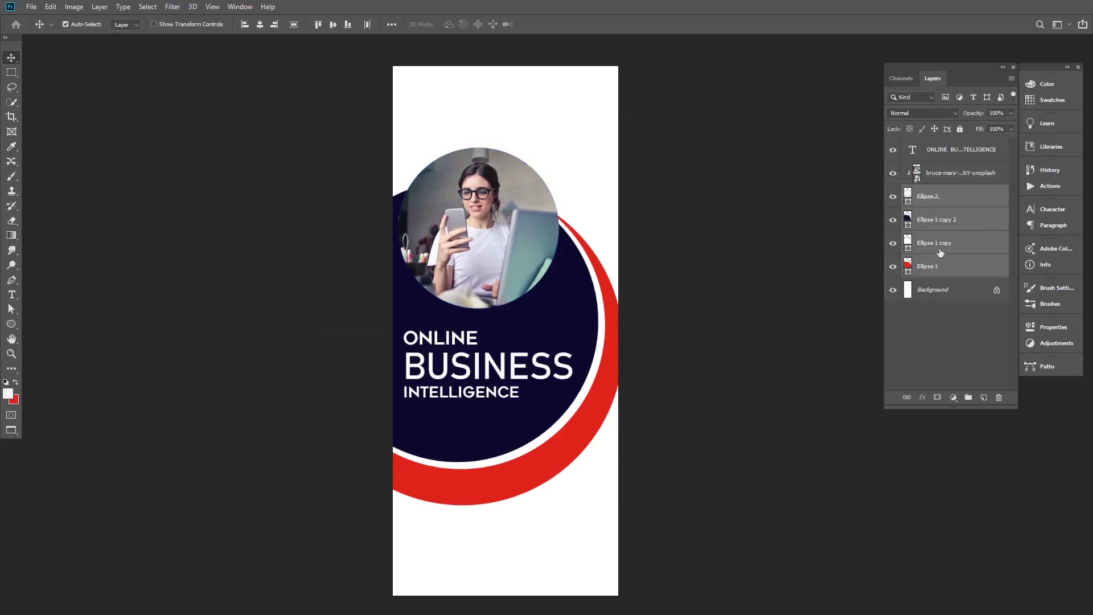
pyautogui.click(952, 176)
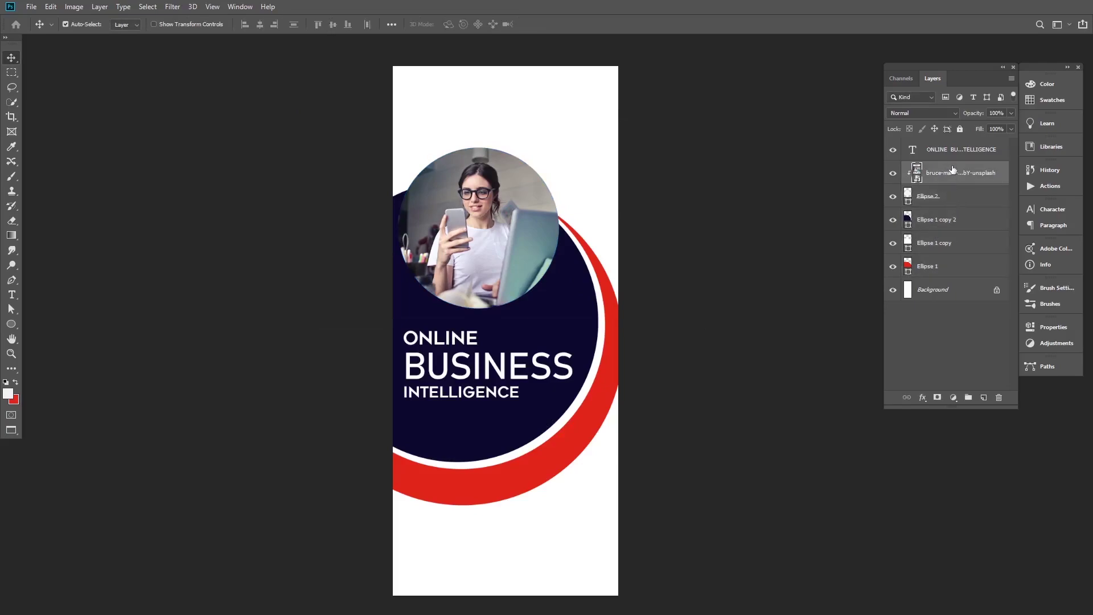
pyautogui.keyDown('shift'); pyautogui.click(939, 267); pyautogui.keyUp('shift')
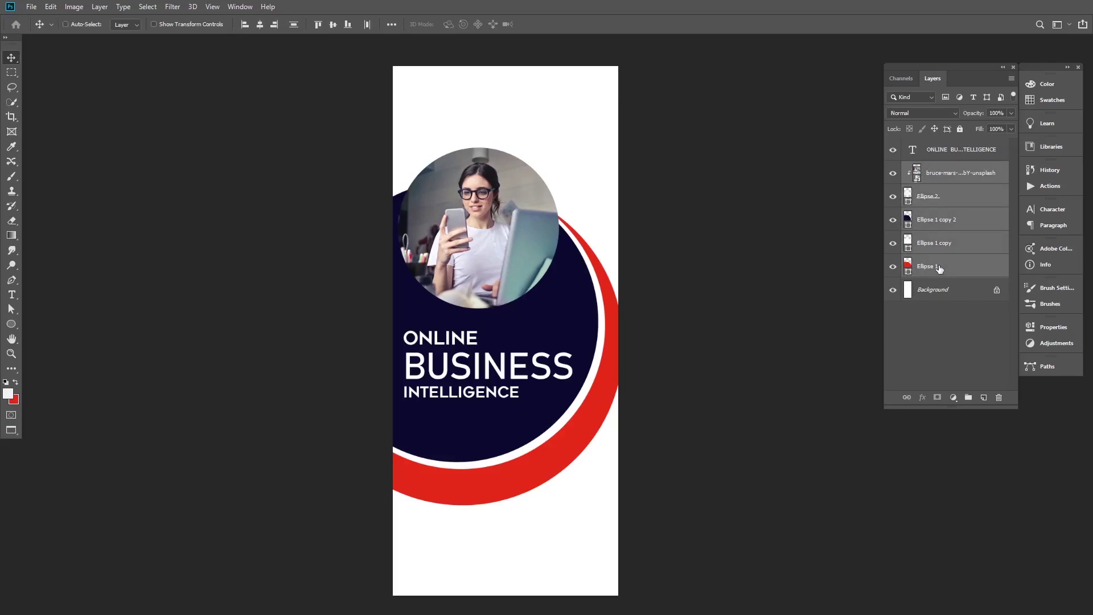
pyautogui.hotkey('ctrl', 'g')
pyautogui.hotkey('ctrl', 't')
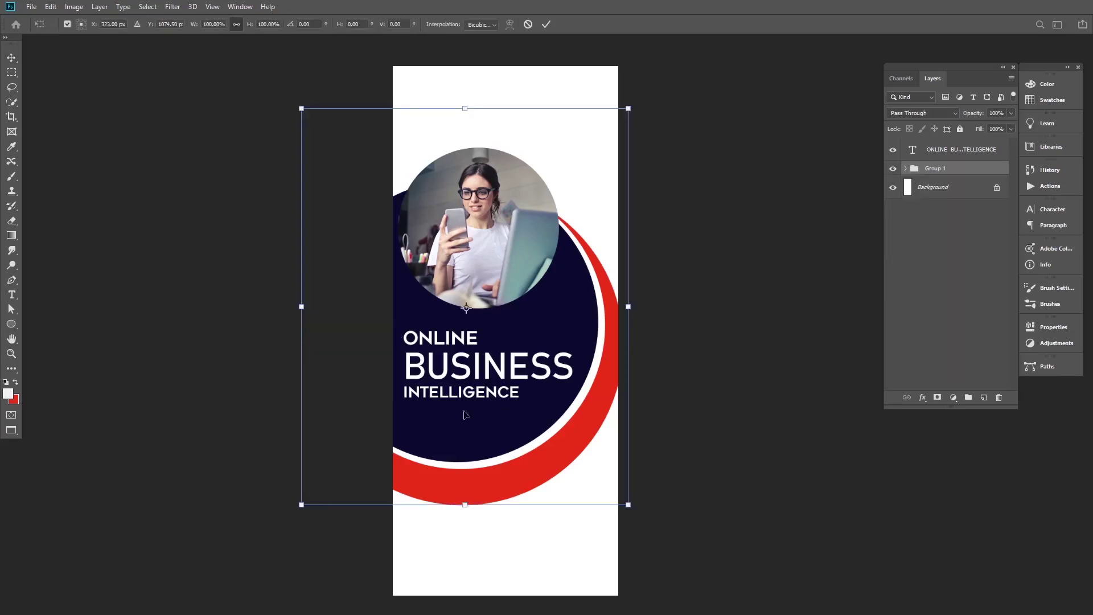
pyautogui.moveTo(629, 505); pyautogui.dragTo(634, 513)
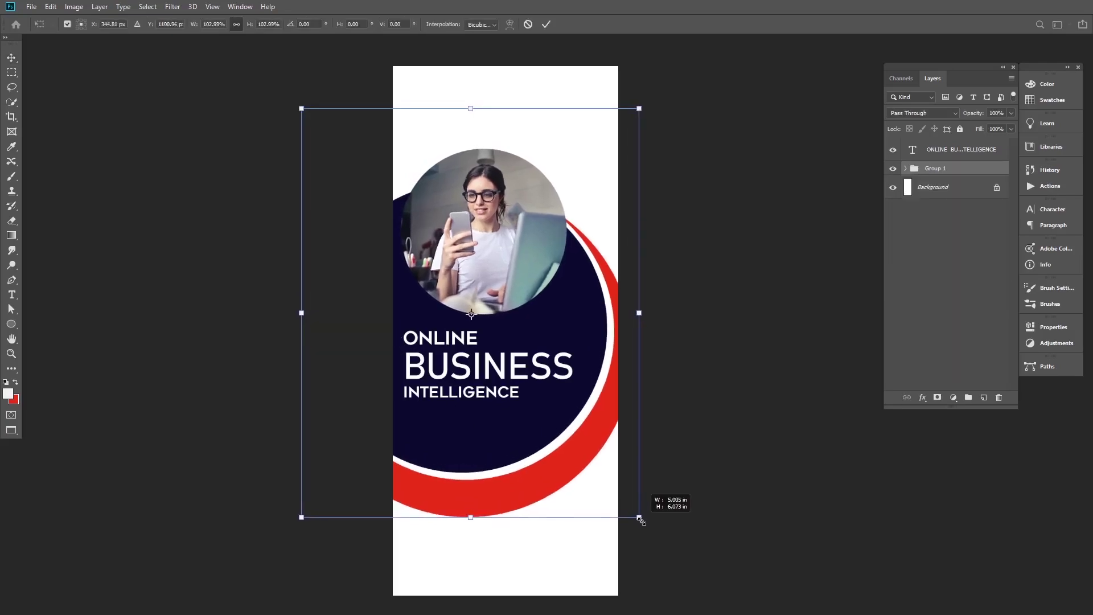
pyautogui.moveTo(549, 456); pyautogui.dragTo(548, 441)
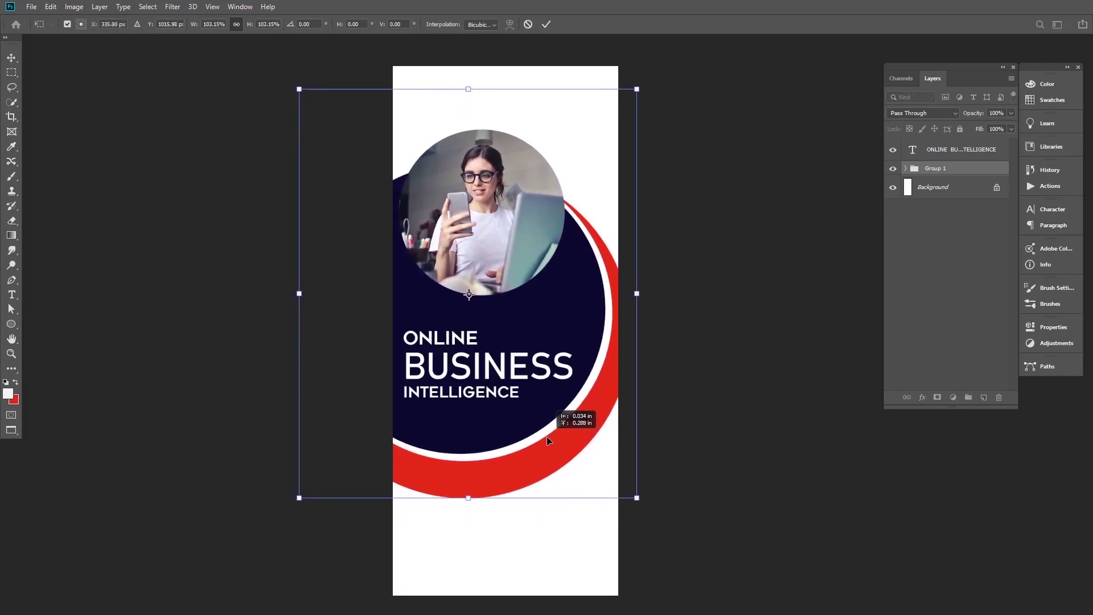
pyautogui.moveTo(632, 494); pyautogui.dragTo(630, 488)
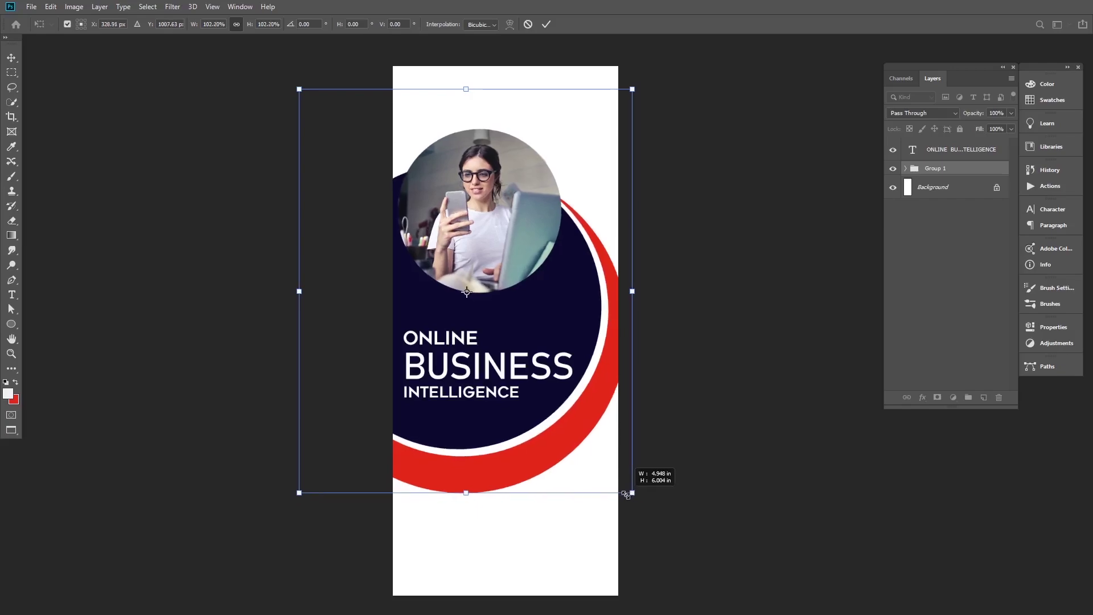
pyautogui.moveTo(539, 442); pyautogui.dragTo(540, 439)
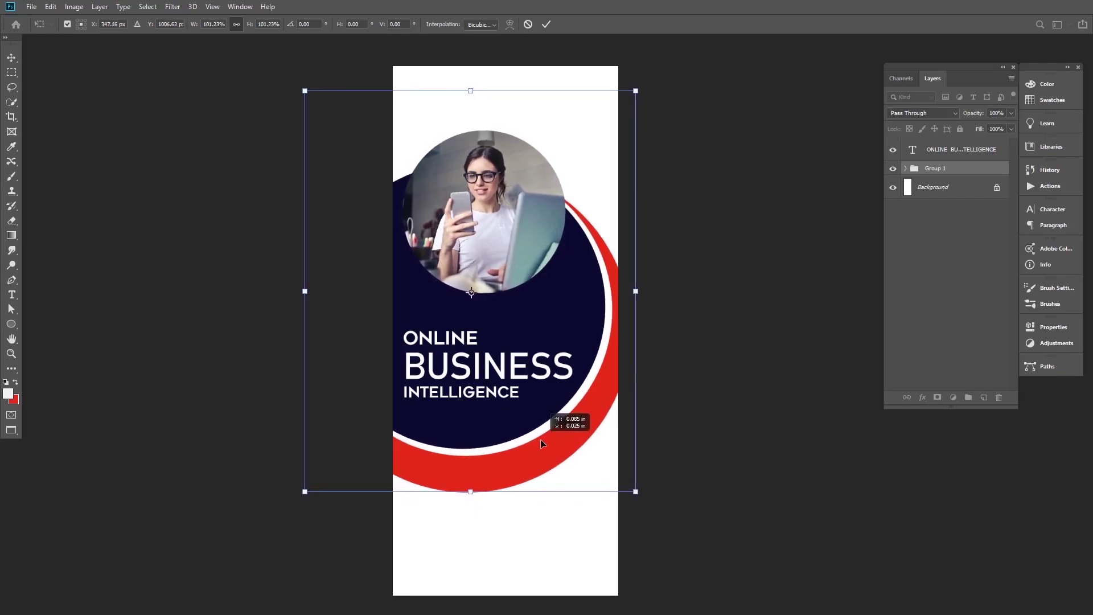
pyautogui.press('Return')
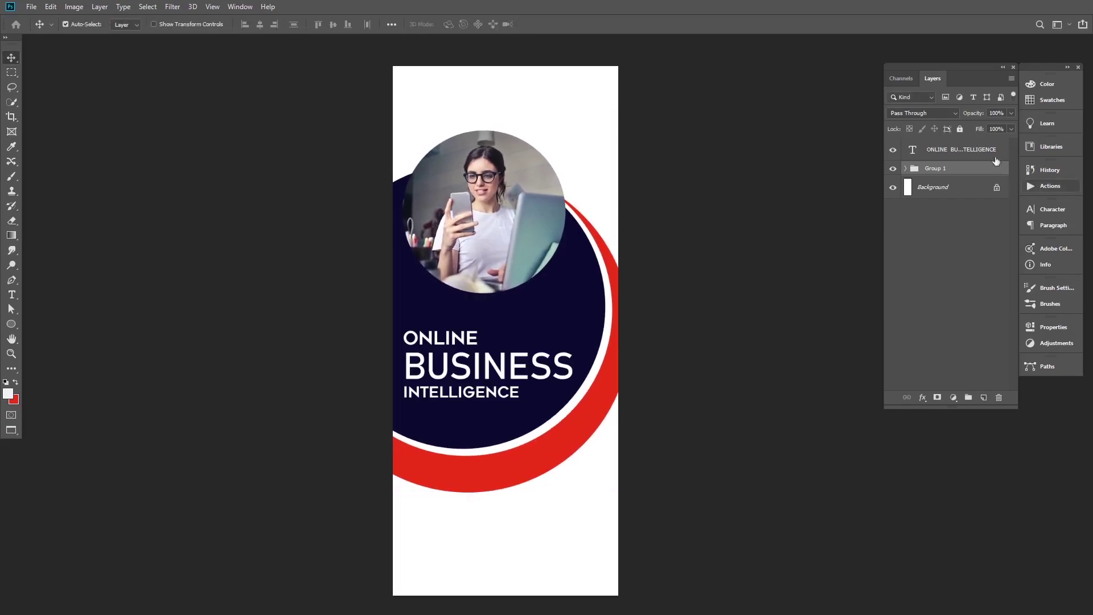
# Move the three orange icons from Group 2 below the headline.
pyautogui.click(964, 155)
pyautogui.hotkey('ctrl', 't')
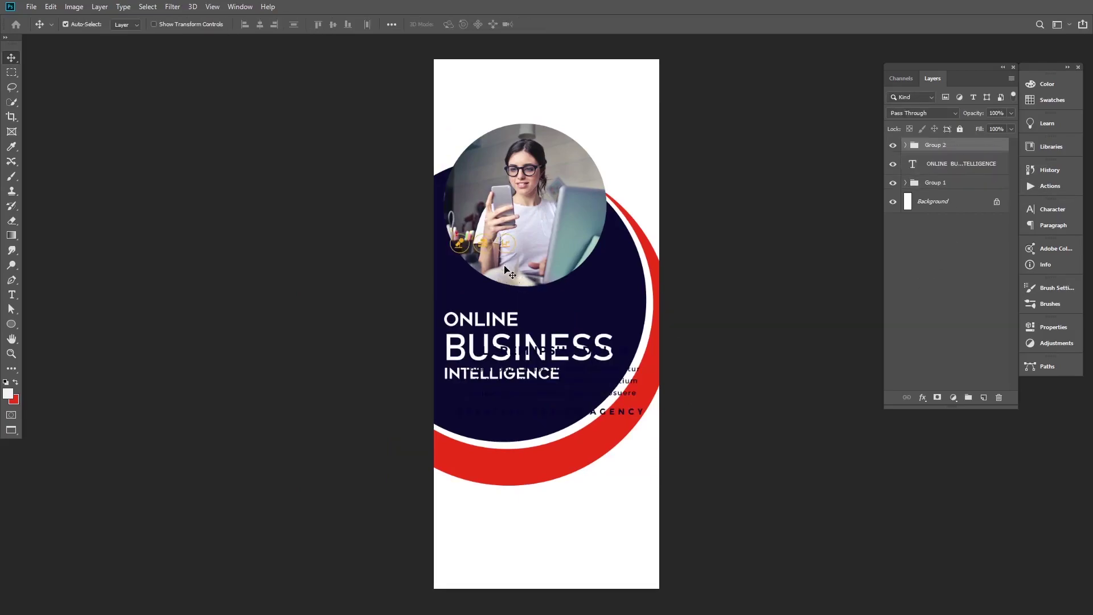
pyautogui.click(502, 246)
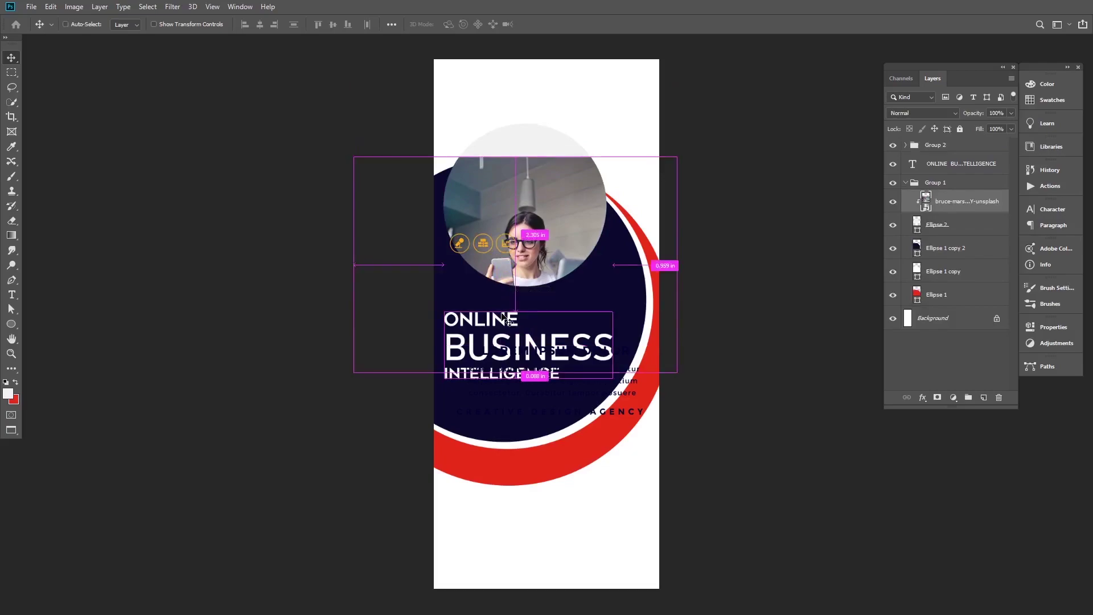
pyautogui.click(460, 245)
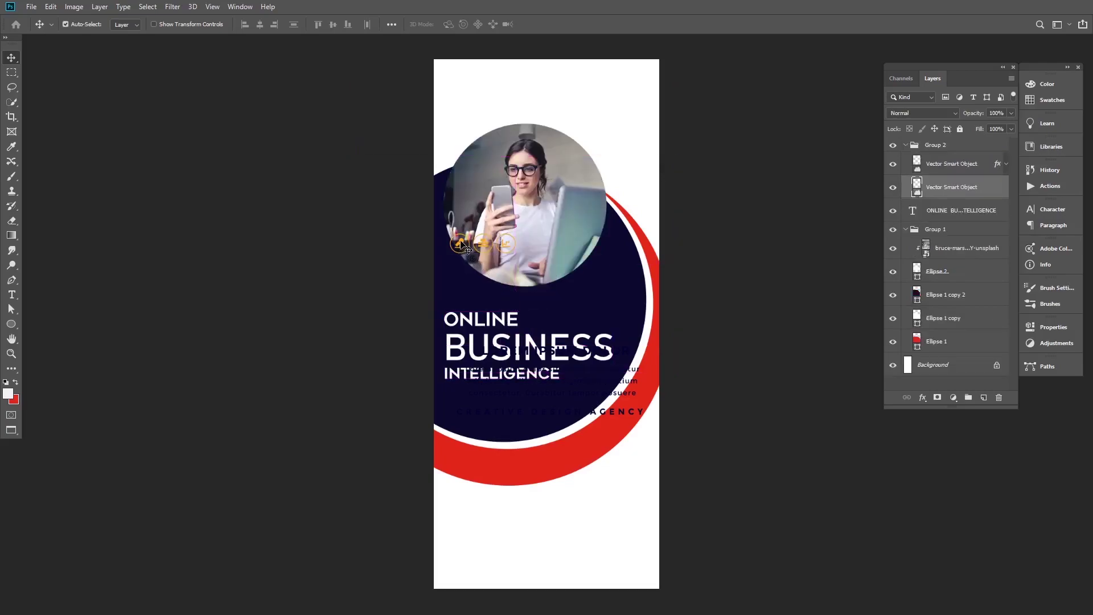
pyautogui.moveTo(462, 245)
pyautogui.mouseDown()
pyautogui.moveTo(468, 405)
pyautogui.moveTo(455, 401)
pyautogui.mouseUp()
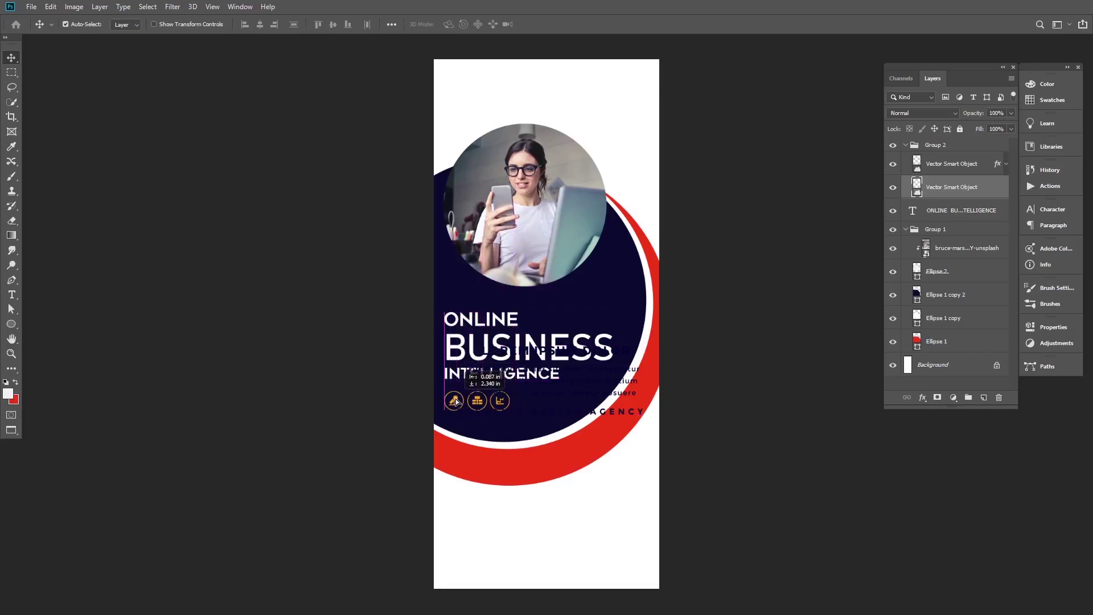
# Move the Lorem Ipsum text block to the bottom of the banner.
pyautogui.click(624, 419)
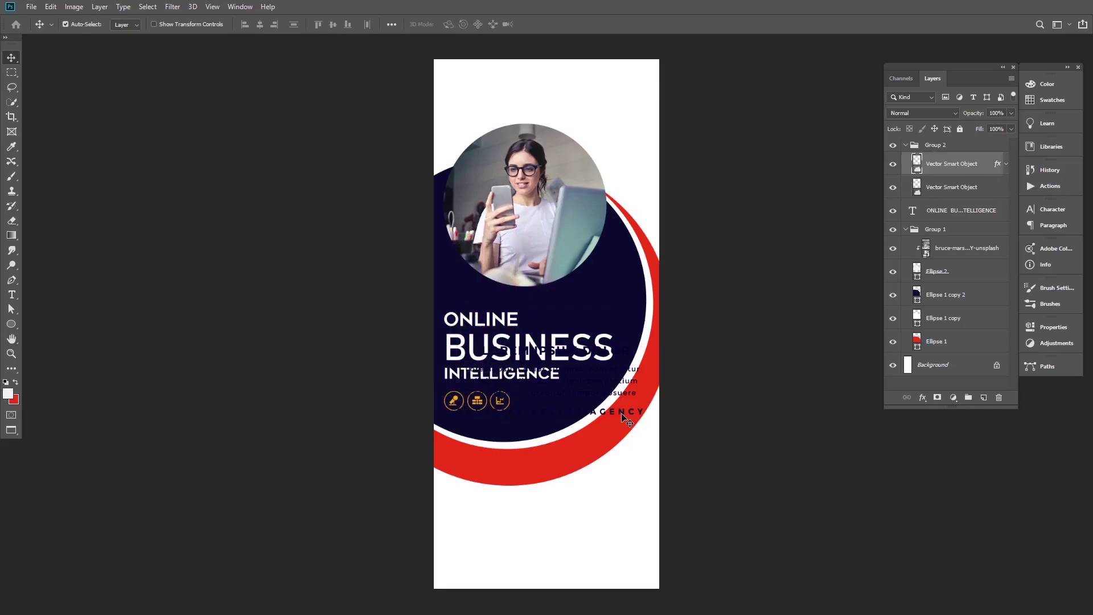
pyautogui.moveTo(623, 418); pyautogui.dragTo(624, 419)
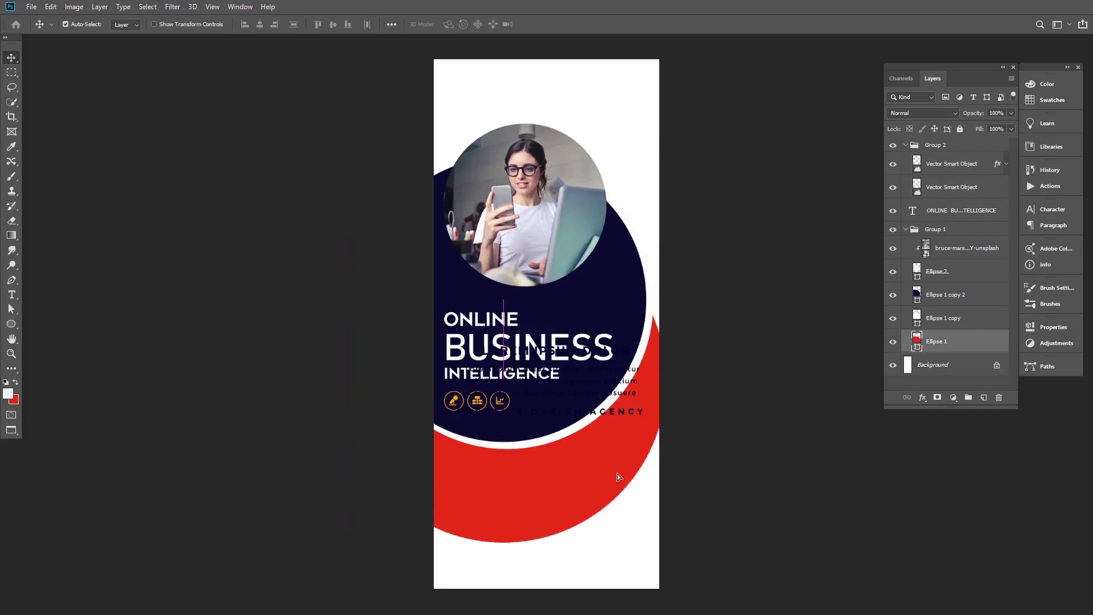
pyautogui.click(624, 418)
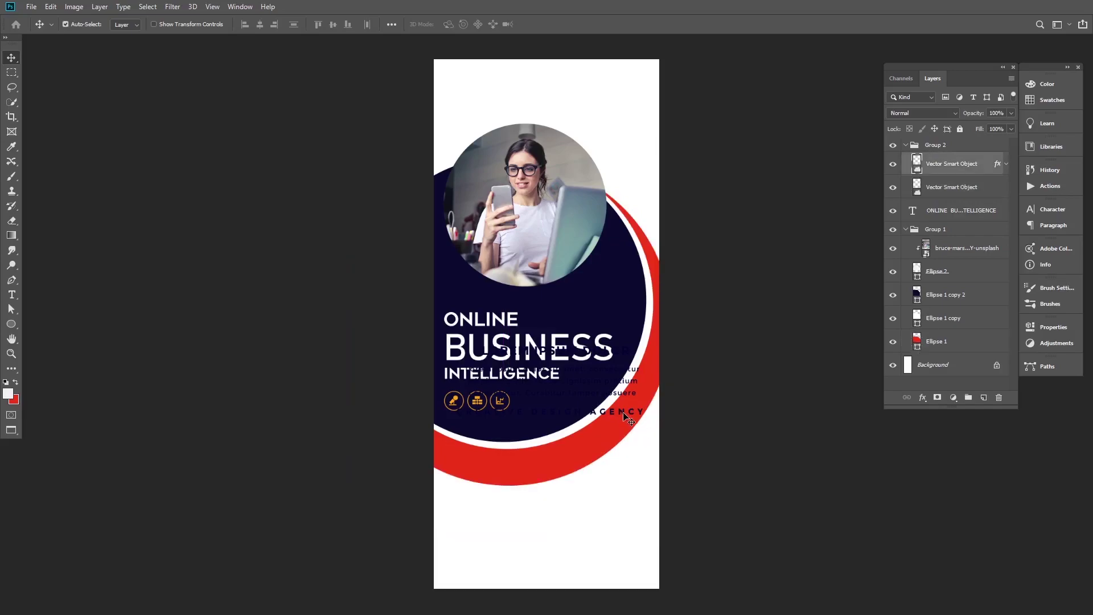
pyautogui.hotkey('ctrl', 't')
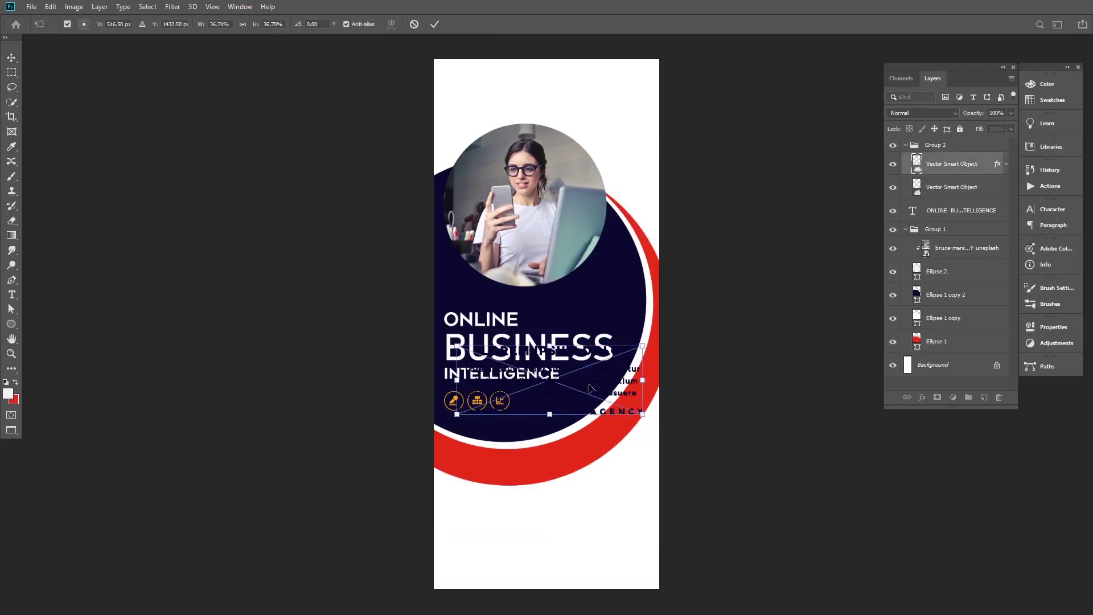
pyautogui.moveTo(580, 386); pyautogui.dragTo(578, 533)
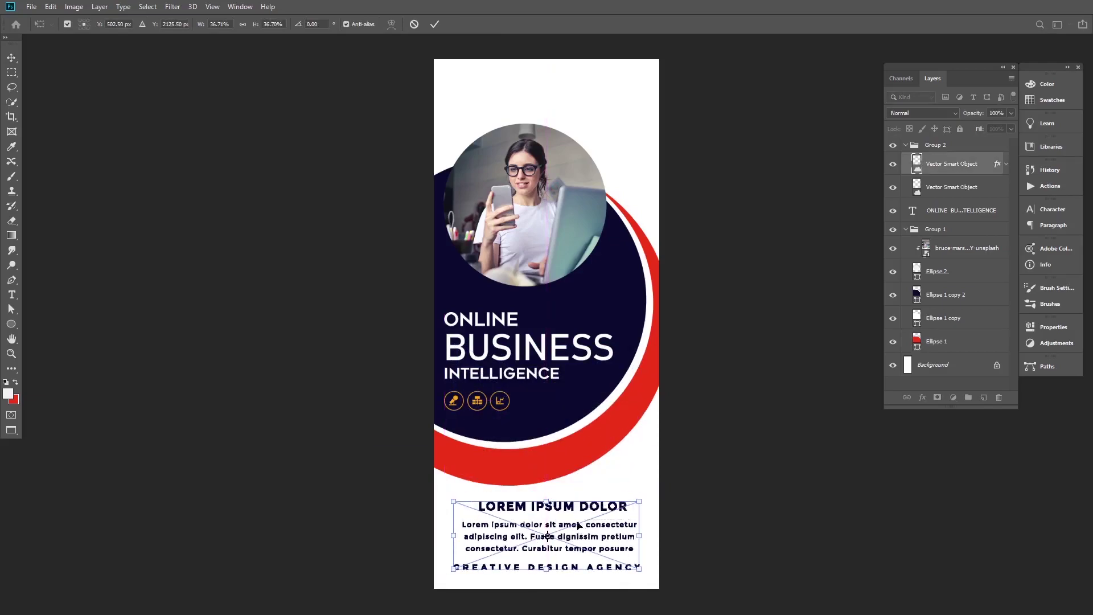
pyautogui.press('Return')
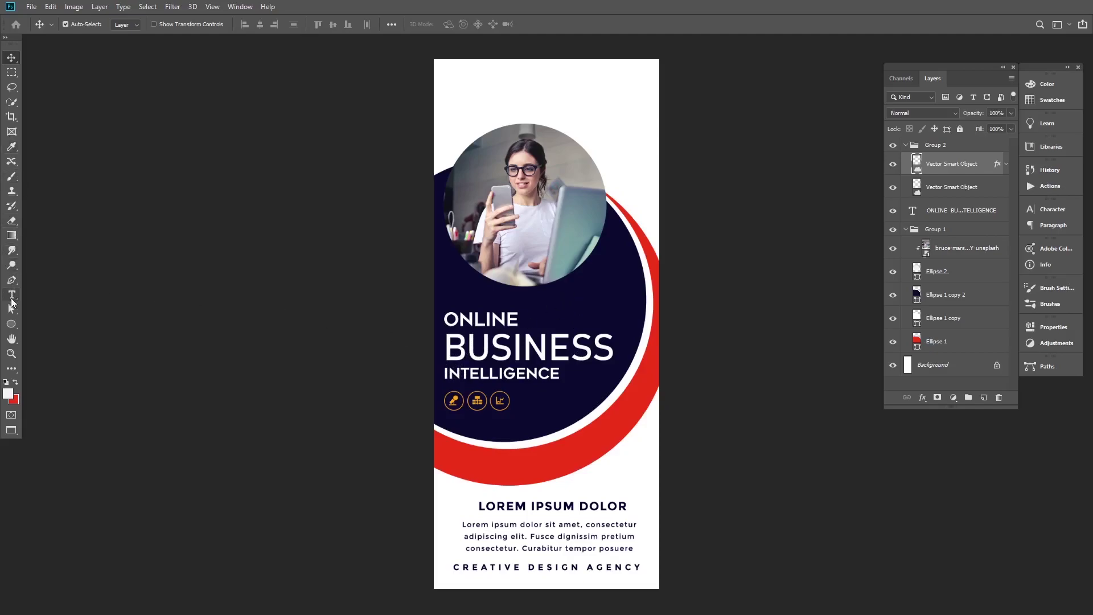
# Add a text layer reading 2023 MODREN TEMPLATE above the photo.
pyautogui.click(11, 300)
pyautogui.click(491, 108)
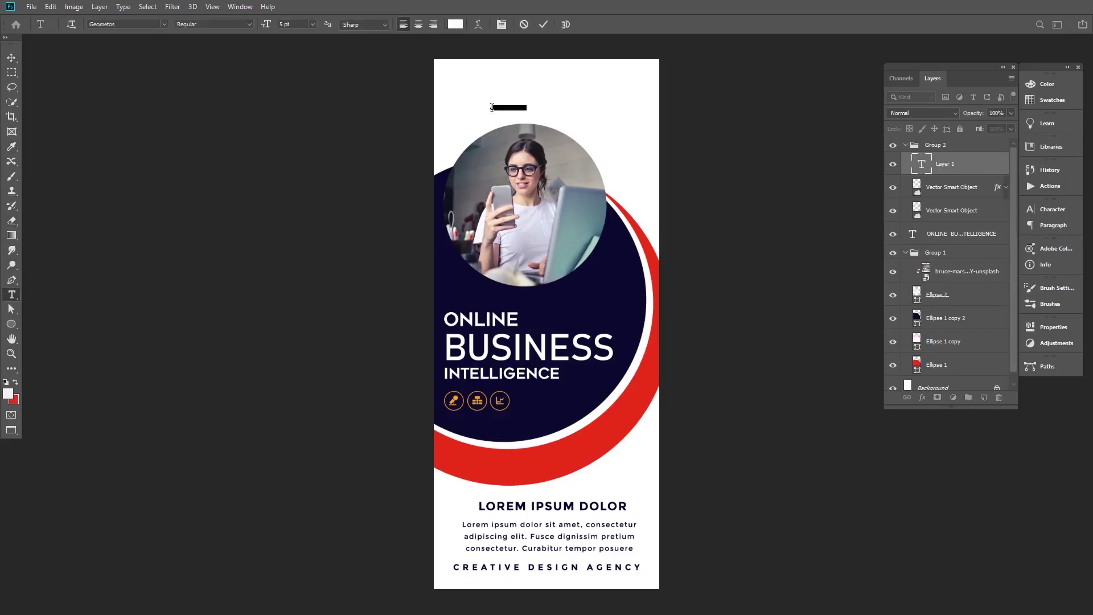
pyautogui.click(491, 107)
pyautogui.click(11, 58)
# Colour the new text navy, sampled from the circle.
pyautogui.click(1055, 212)
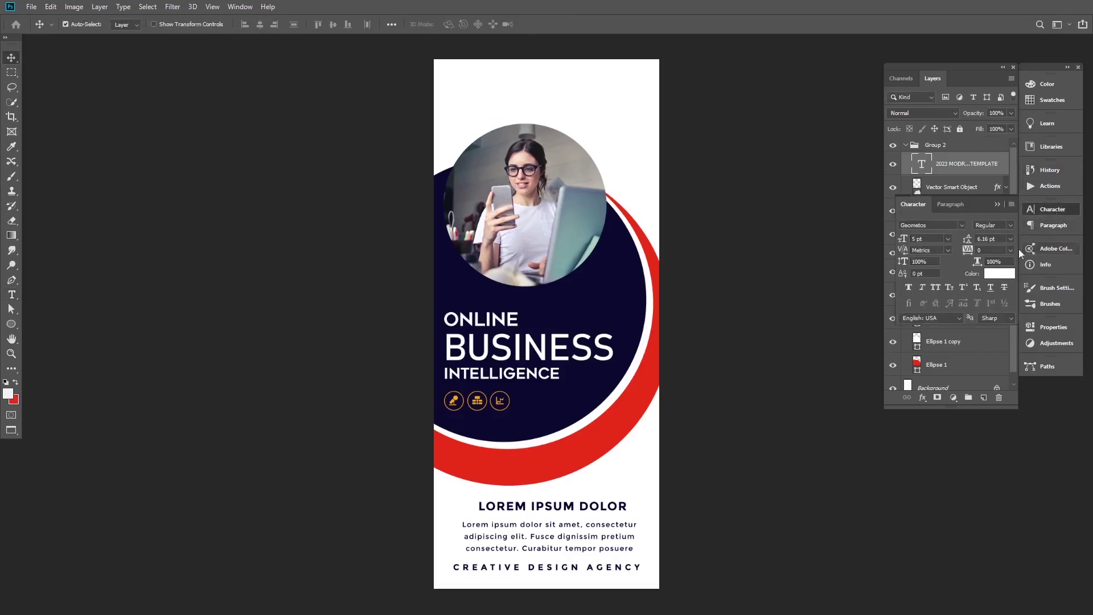
pyautogui.click(999, 274)
pyautogui.click(603, 410)
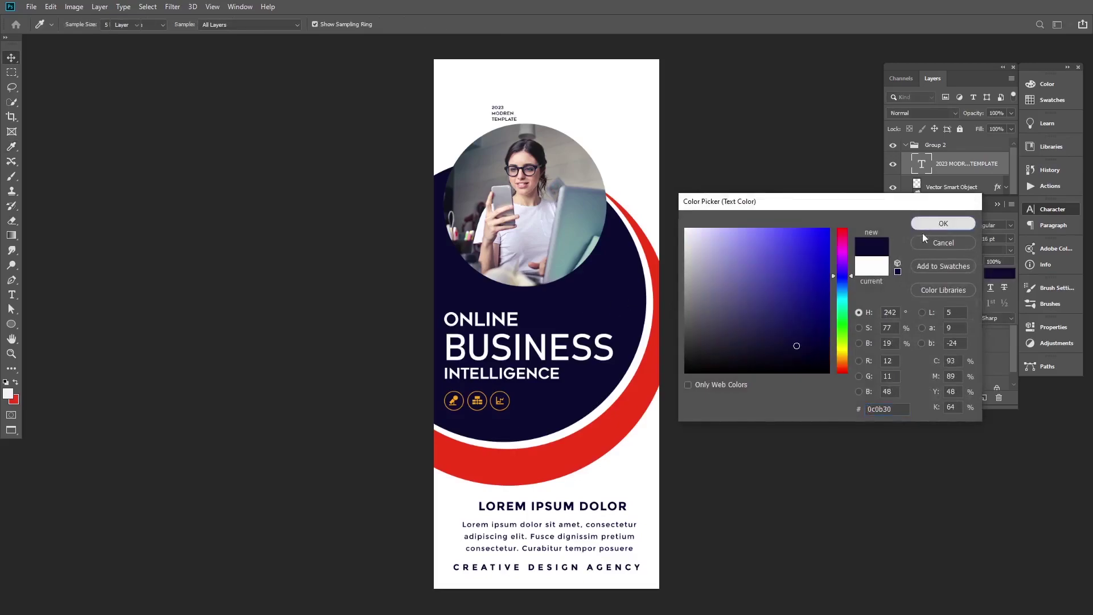
pyautogui.click(925, 224)
# Right-align the text, move it to the top-right corner and enlarge it.
pyautogui.click(937, 205)
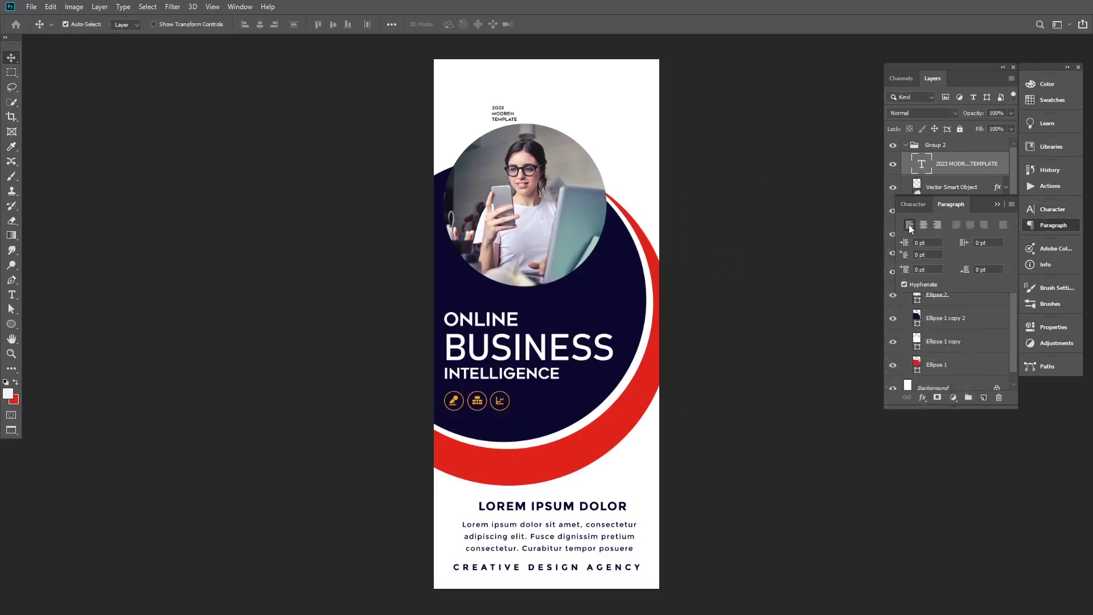
pyautogui.click(937, 224)
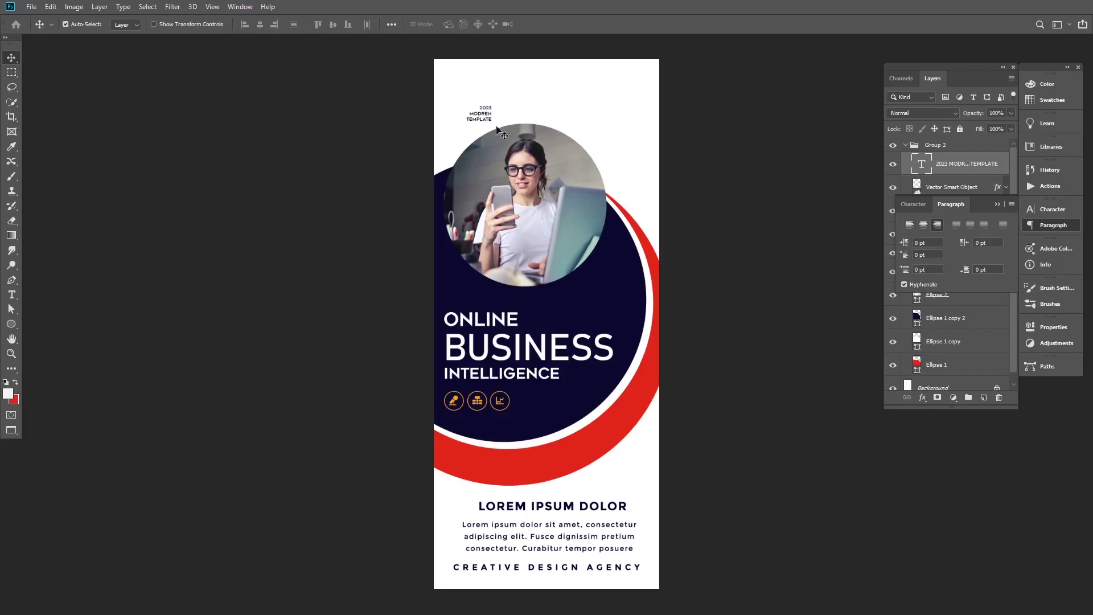
pyautogui.moveTo(502, 112)
pyautogui.mouseDown()
pyautogui.moveTo(640, 100)
pyautogui.moveTo(587, 126)
pyautogui.moveTo(622, 121)
pyautogui.mouseUp()
pyautogui.hotkey('ctrl', 't')
pyautogui.press('Return')
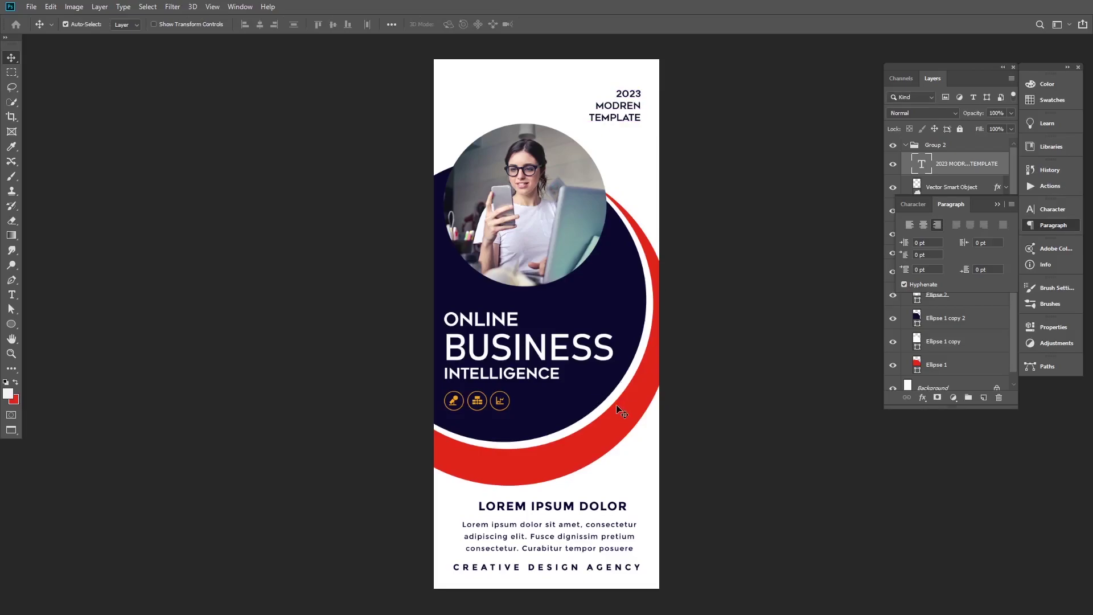
# Add a yellow Solid Color fill layer over the banner background.
pyautogui.scroll(-1, 597, 398)
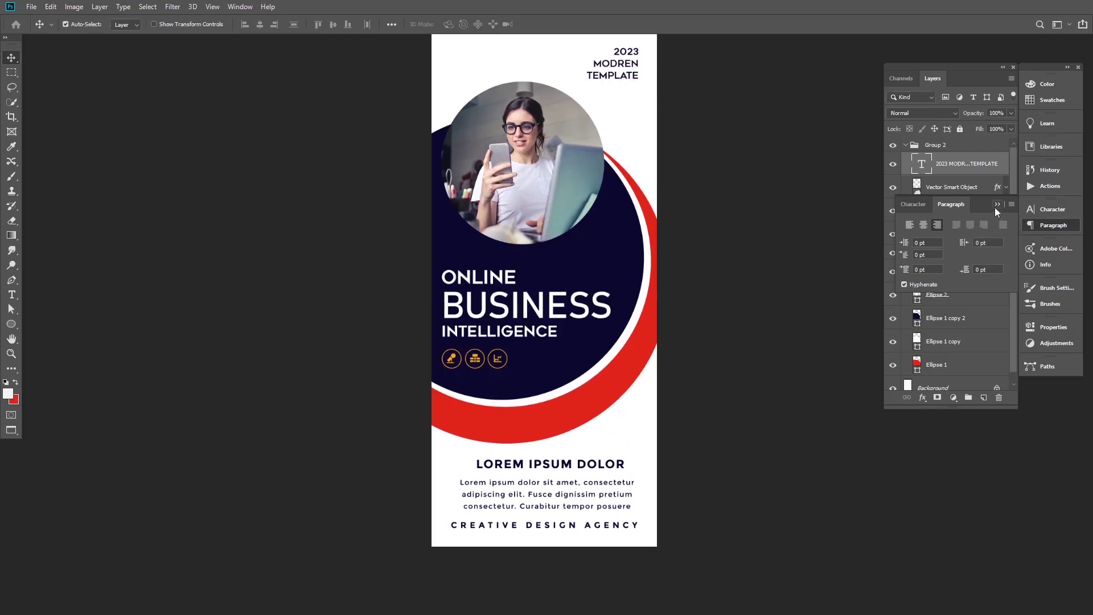
pyautogui.click(996, 204)
pyautogui.scroll(-1, 968, 341)
pyautogui.click(968, 388)
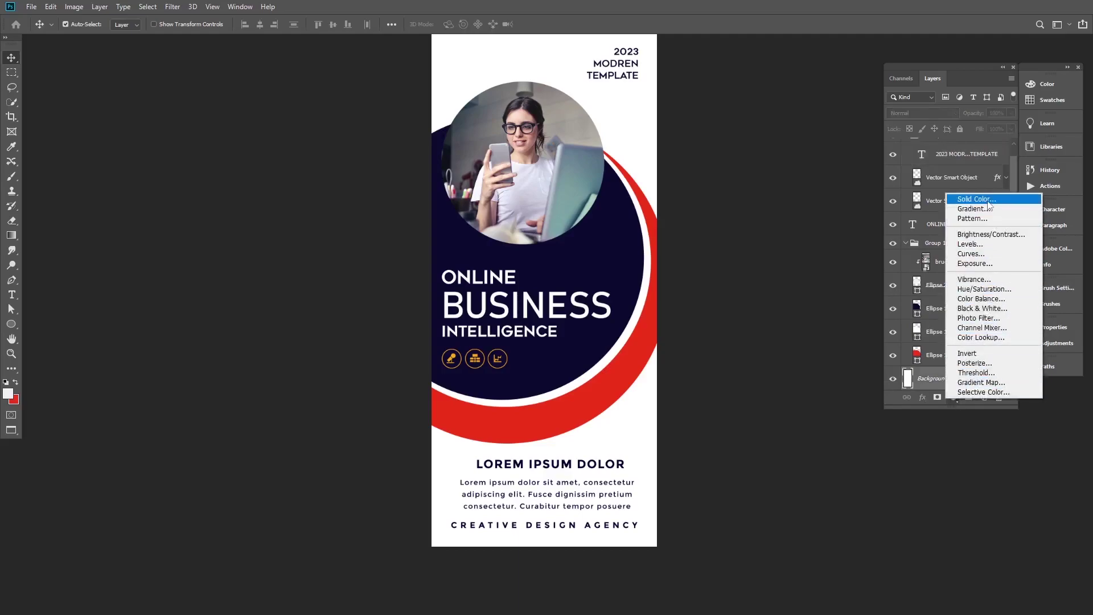
pyautogui.click(975, 199)
pyautogui.click(844, 361)
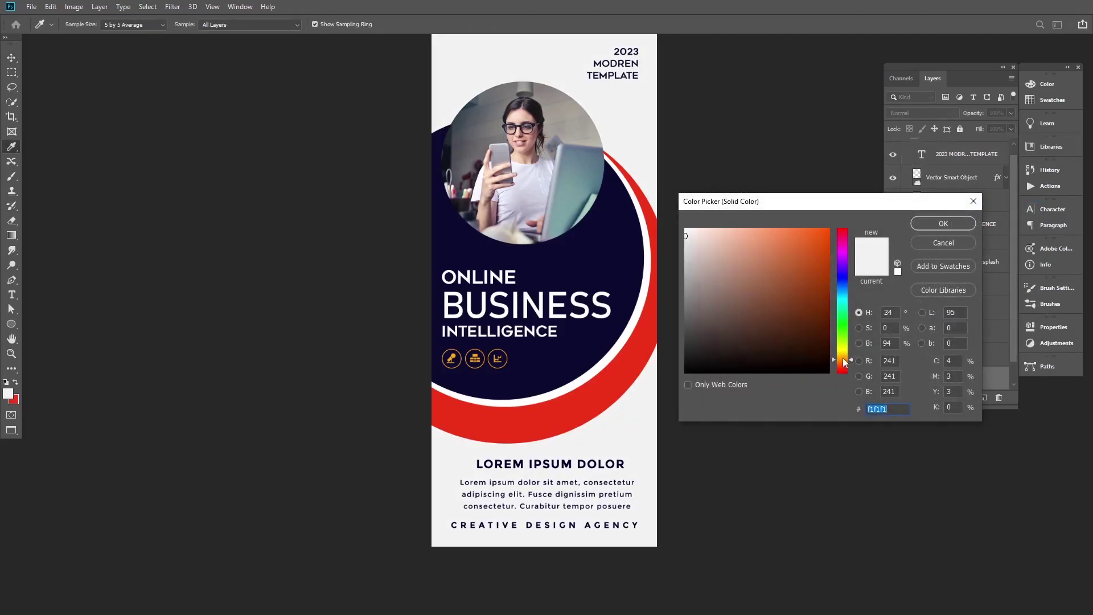
pyautogui.moveTo(843, 360)
pyautogui.mouseDown()
pyautogui.moveTo(830, 244)
pyautogui.moveTo(828, 256)
pyautogui.mouseUp()
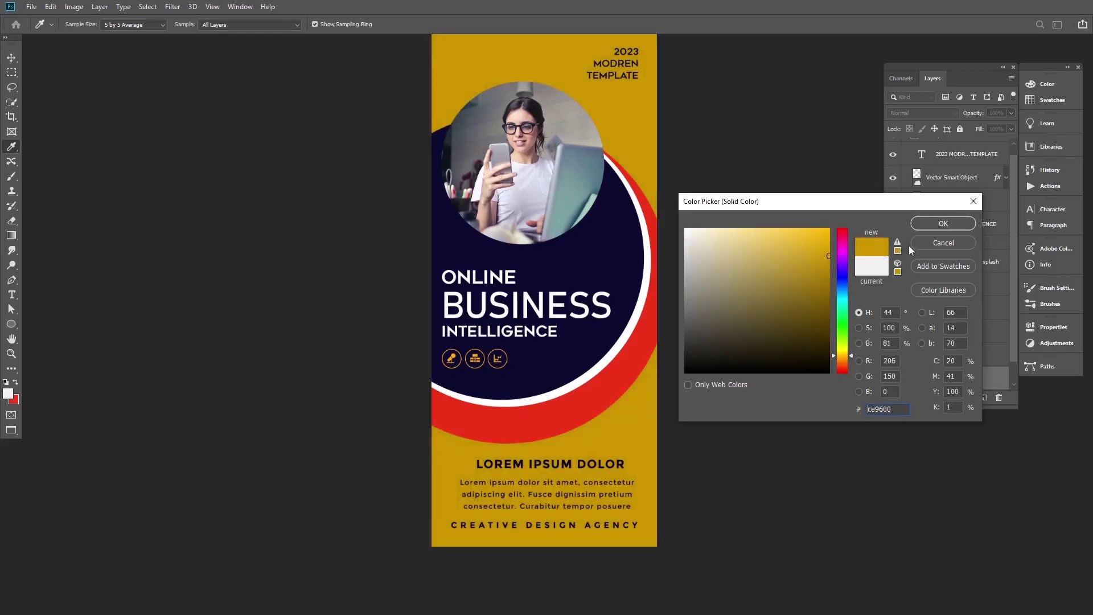
pyautogui.click(941, 224)
# Recolour the red Ellipse 1 ring to a deep blue.
pyautogui.click(588, 395)
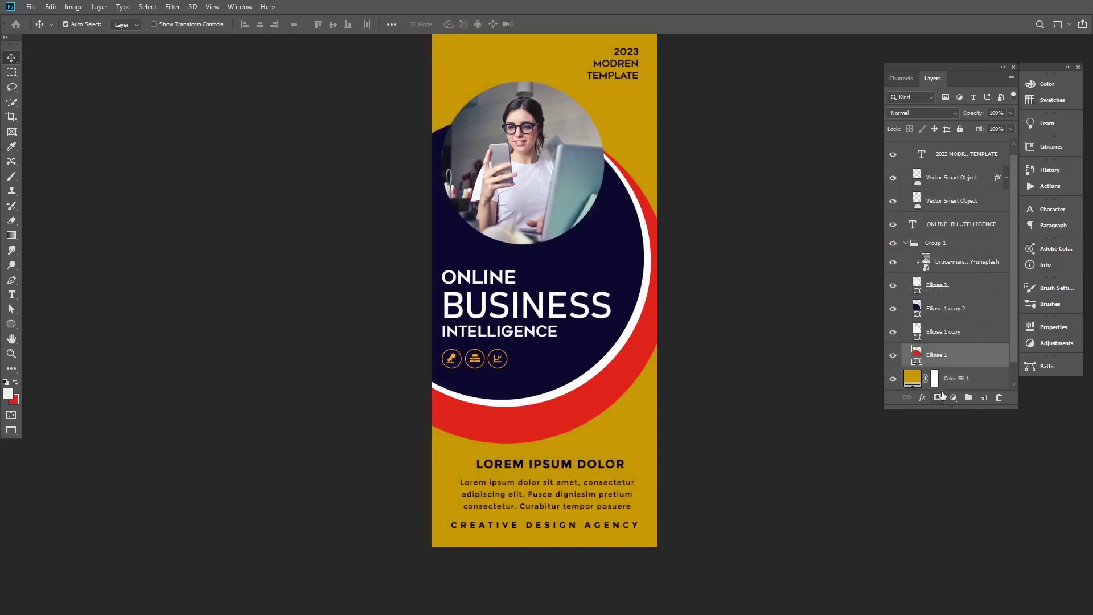
pyautogui.doubleClick(915, 354)
pyautogui.click(613, 258)
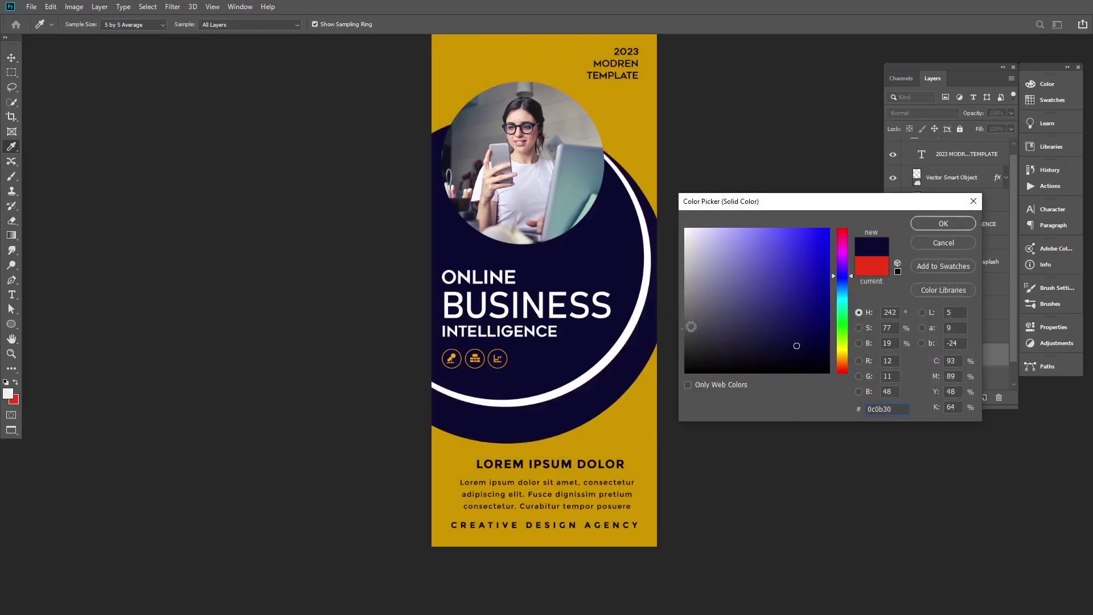
pyautogui.moveTo(793, 344); pyautogui.dragTo(814, 304)
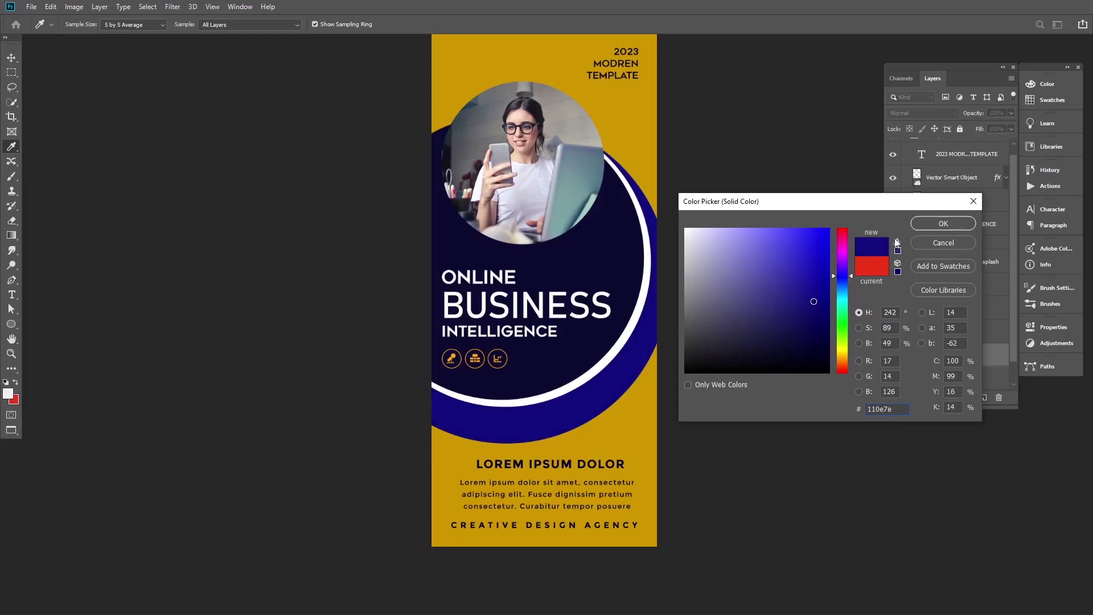
pyautogui.click(924, 222)
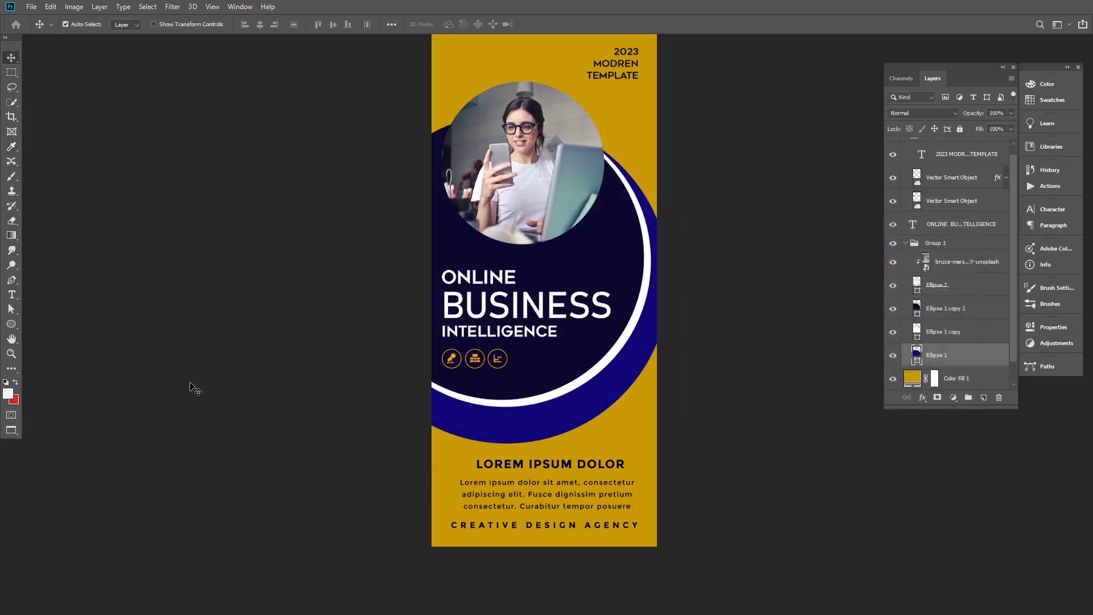
pyautogui.click(940, 379)
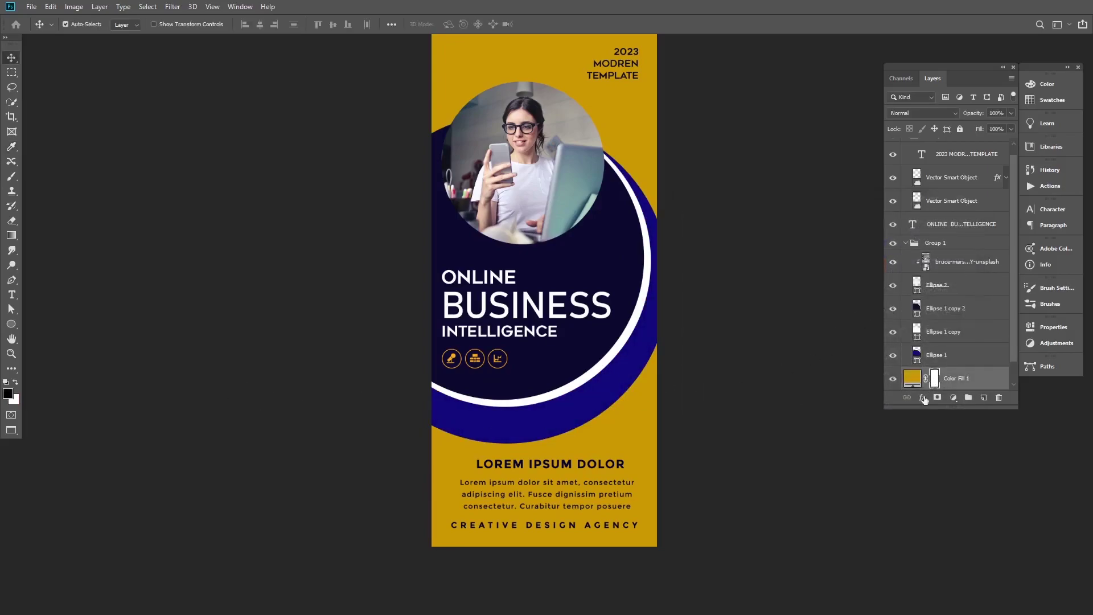
# Paint out the top half of the yellow fill's mask with a large soft brush, fading it to white.
pyautogui.click(8, 74)
pyautogui.moveTo(674, 283)
pyautogui.mouseDown()
pyautogui.moveTo(419, 7)
pyautogui.moveTo(402, 60)
pyautogui.mouseUp()
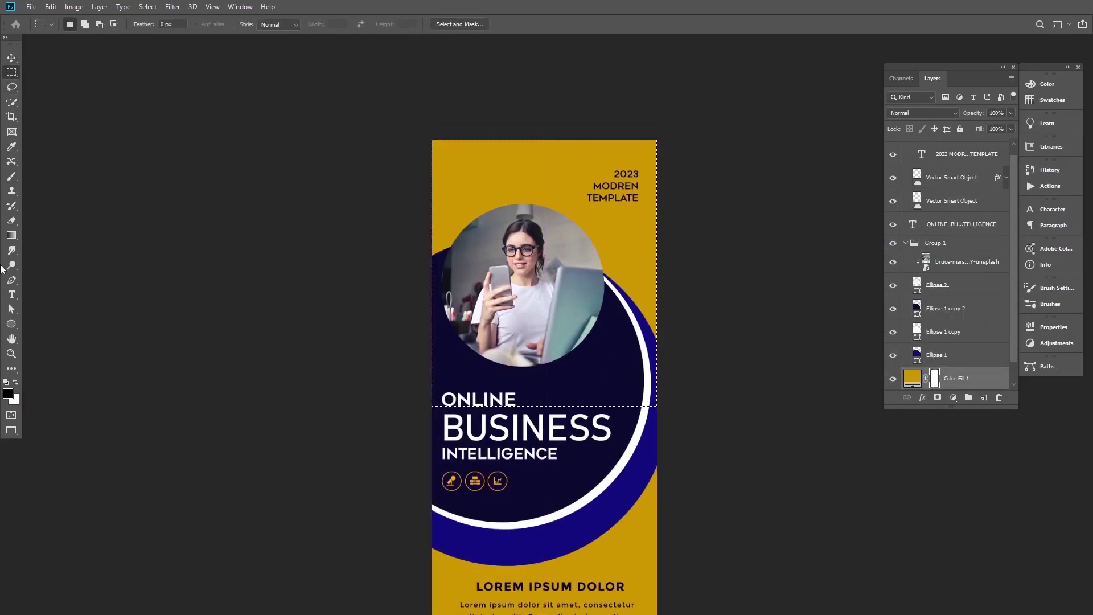
pyautogui.click(12, 176)
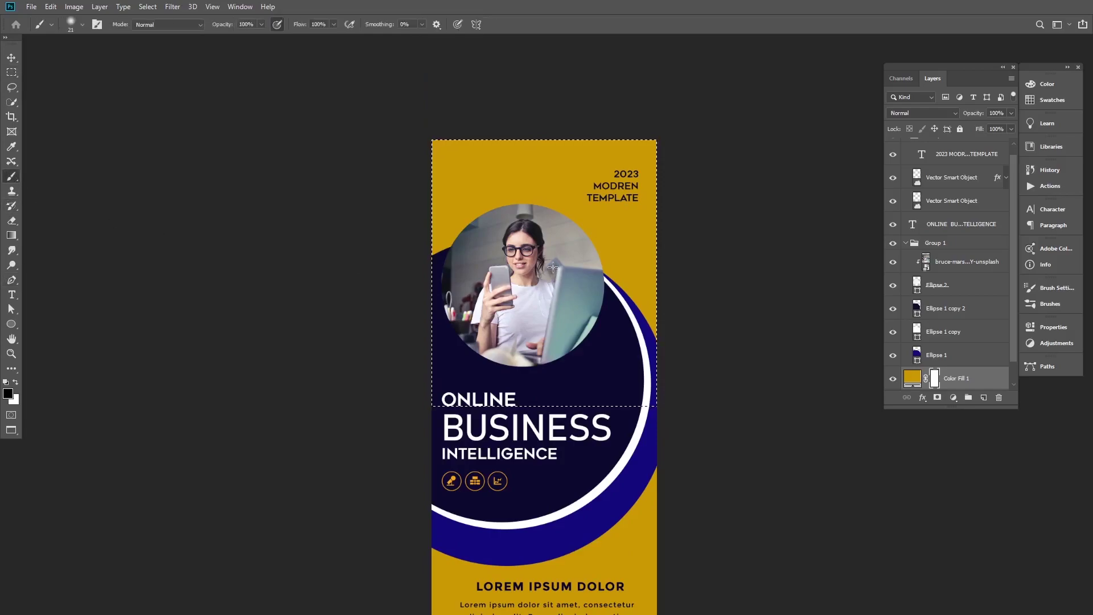
pyautogui.press(']')
pyautogui.press(']')
pyautogui.press(']')
pyautogui.press(']')
pyautogui.press(']')
pyautogui.press(']')
pyautogui.press(']')
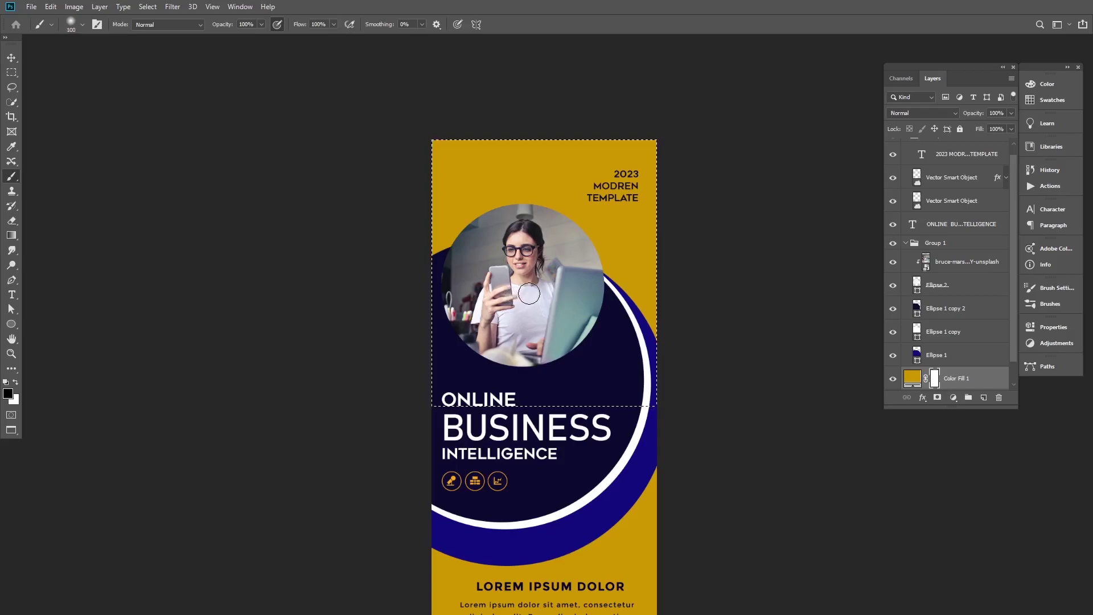
pyautogui.press(']')
pyautogui.press(']')
pyautogui.press(']')
pyautogui.press(']')
pyautogui.press(']')
pyautogui.press(']')
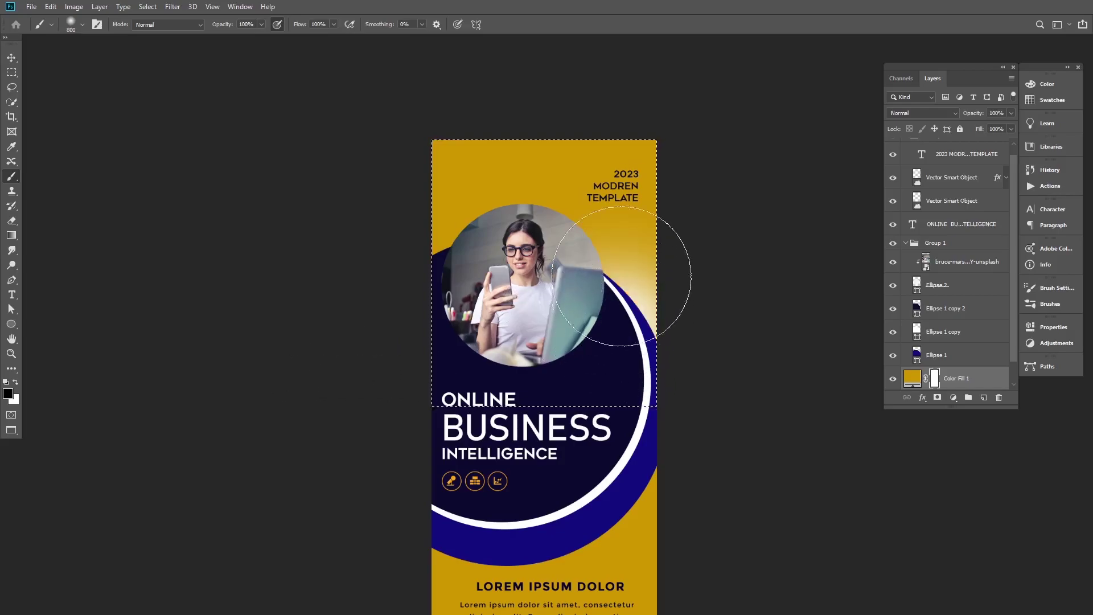
pyautogui.moveTo(653, 267)
pyautogui.mouseDown()
pyautogui.moveTo(402, 196)
pyautogui.moveTo(576, 246)
pyautogui.mouseUp()
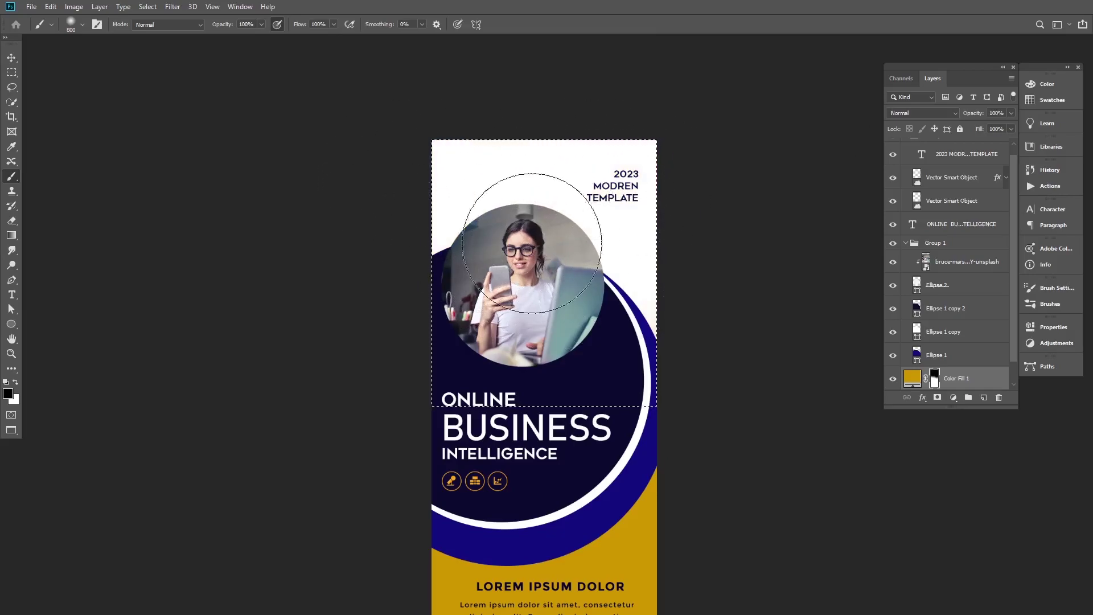
pyautogui.hotkey('ctrl', 'd')
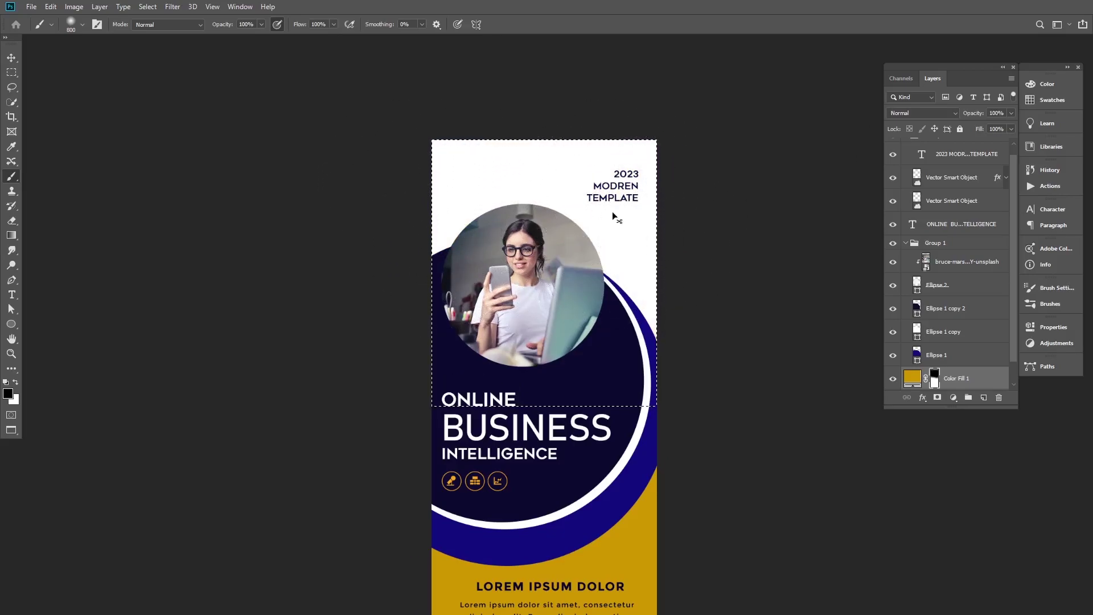
pyautogui.scroll(-3, 586, 367)
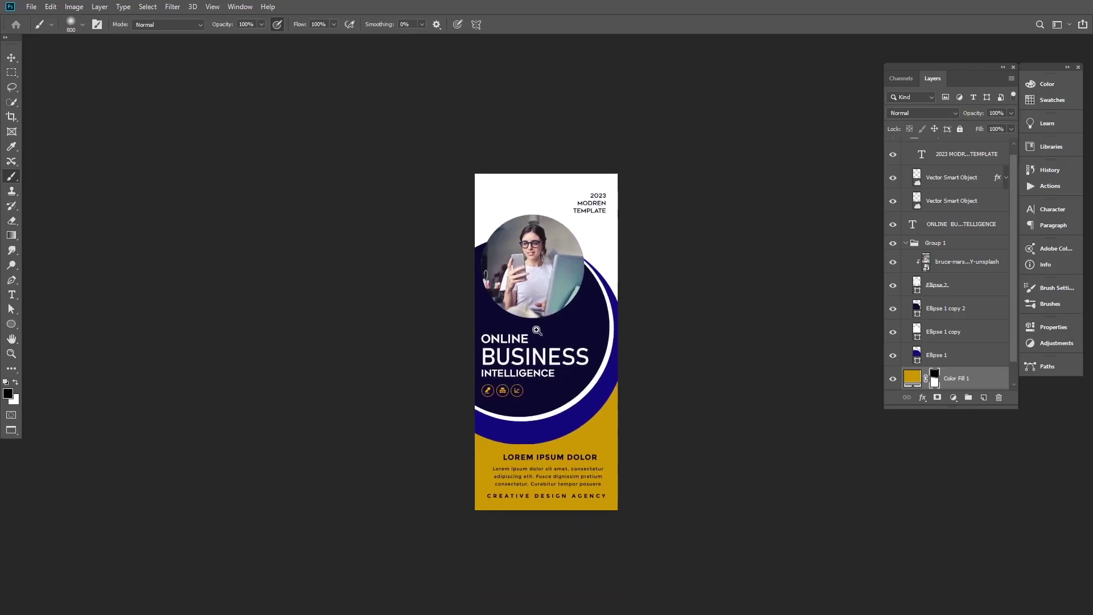